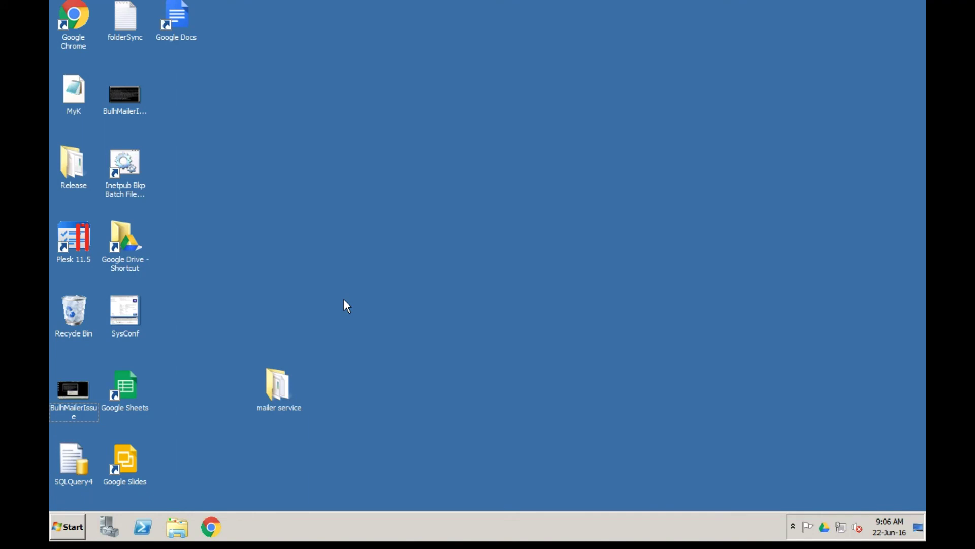
# Step: Switch to the Chrome article on backing up Tally with Google Drive and read through Steps 1 to 3
pyautogui.hotkey('ctrl', 'Left')
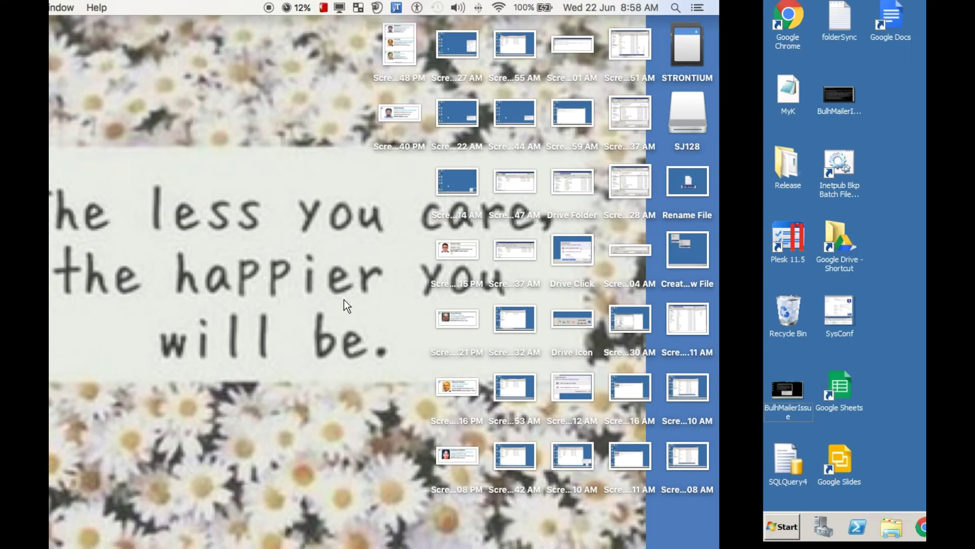
pyautogui.moveTo(219, 514)
pyautogui.click(133, 503)
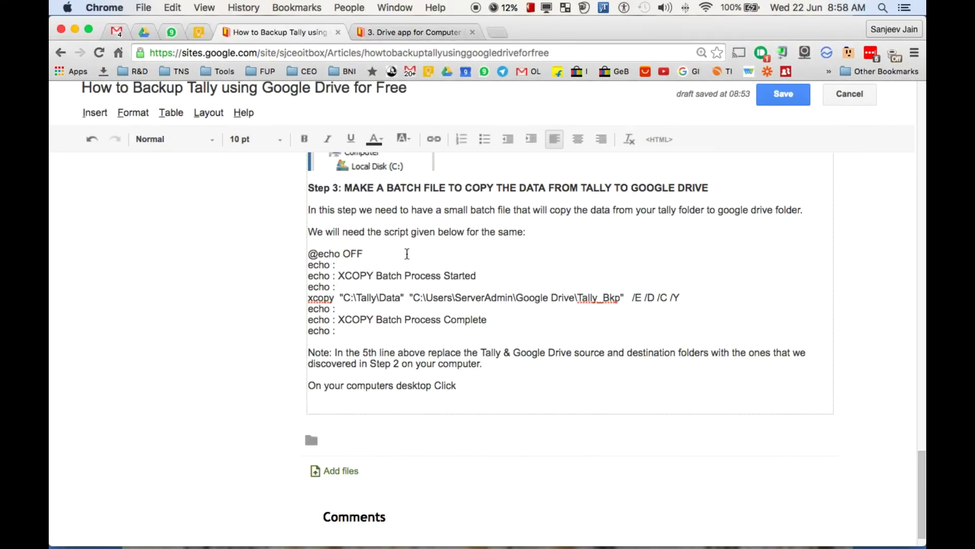
pyautogui.scroll(5, 422, 252)
pyautogui.scroll(15, 422, 252)
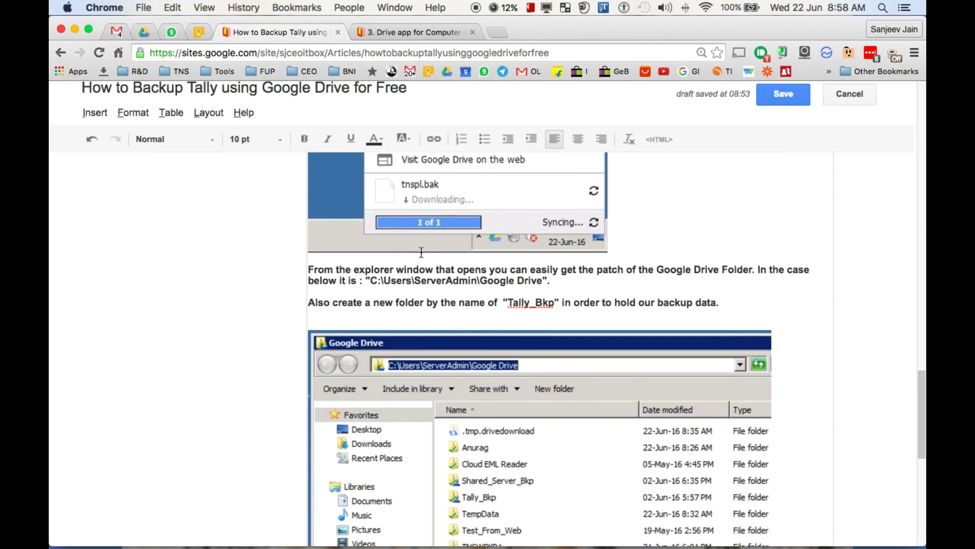
pyautogui.scroll(8, 422, 253)
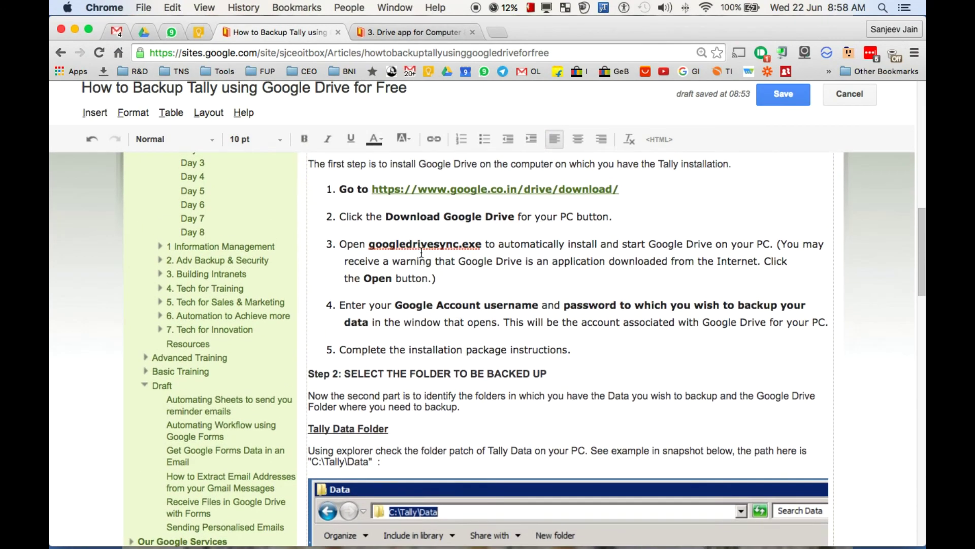
pyautogui.scroll(-3, 421, 253)
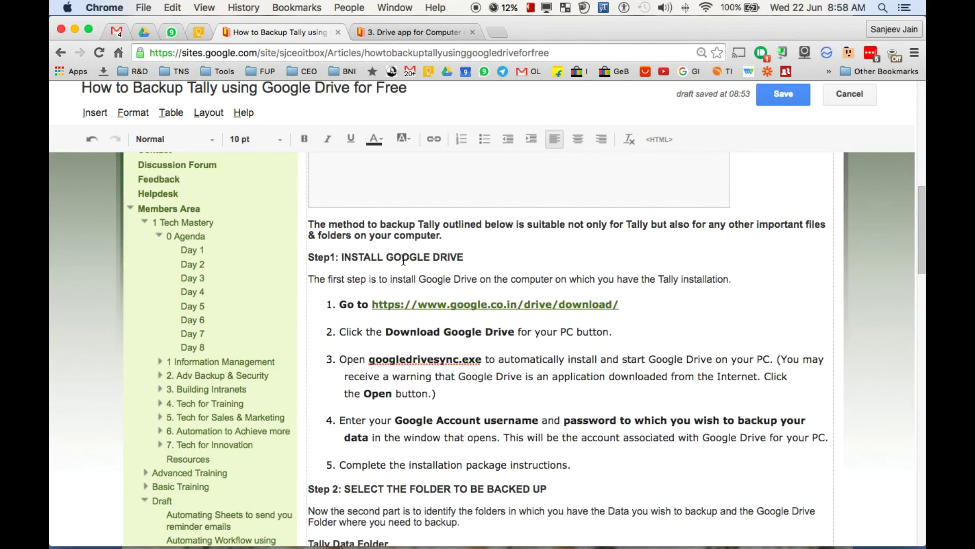
pyautogui.scroll(-7, 404, 260)
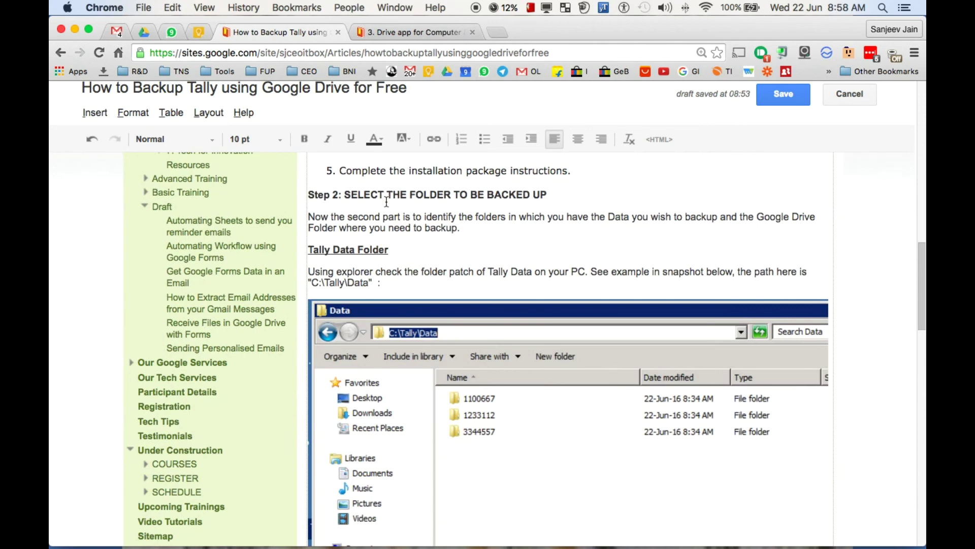
pyautogui.scroll(-1, 387, 202)
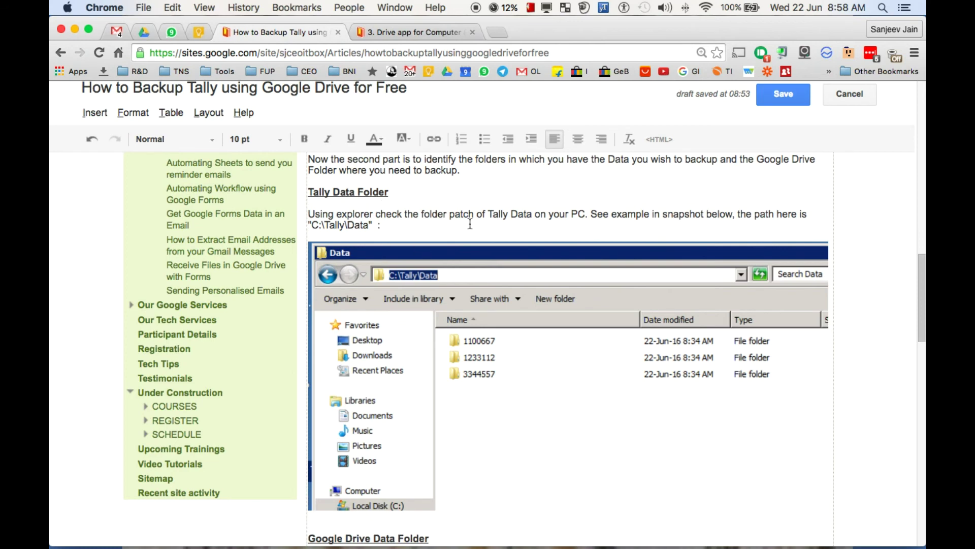
pyautogui.scroll(-5, 469, 223)
pyautogui.scroll(-4, 470, 224)
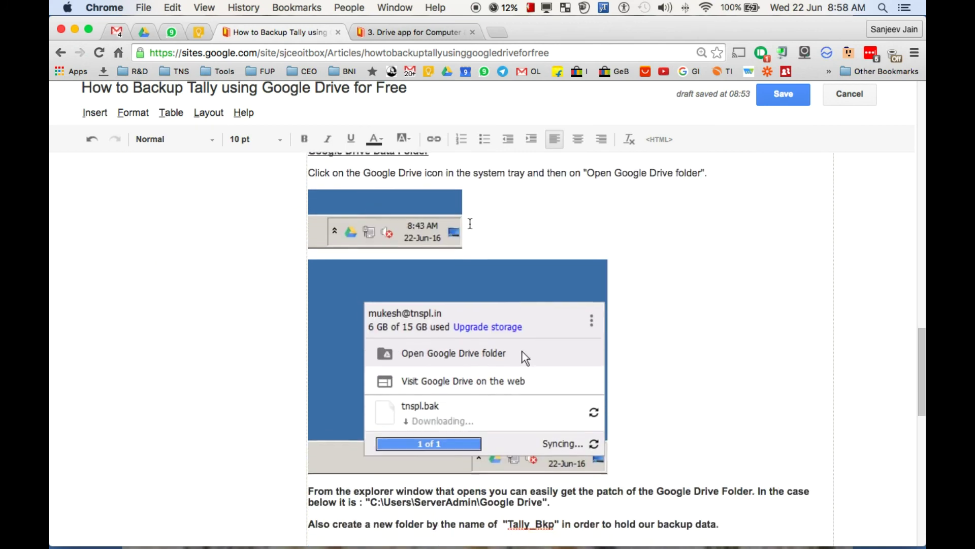
pyautogui.scroll(1, 399, 193)
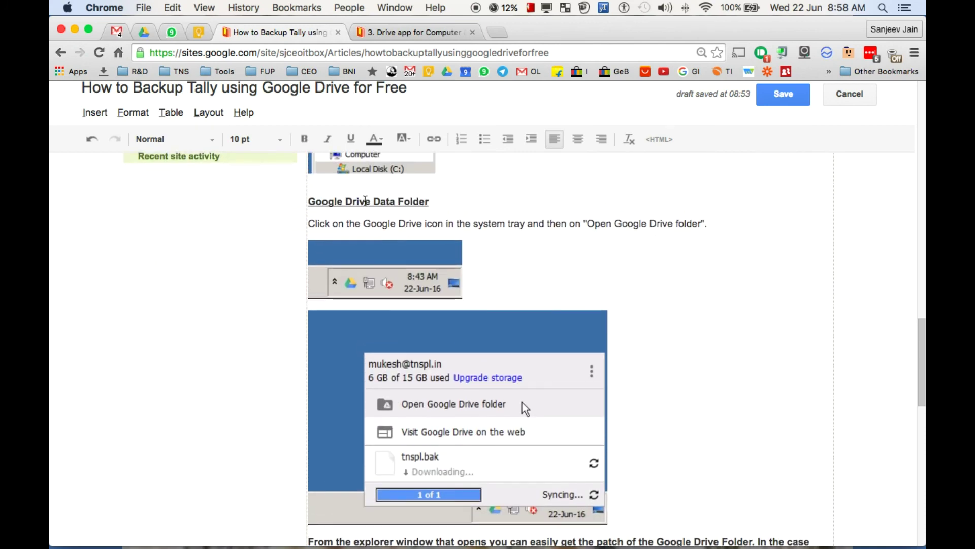
pyautogui.scroll(-5, 365, 201)
pyautogui.scroll(-5, 365, 200)
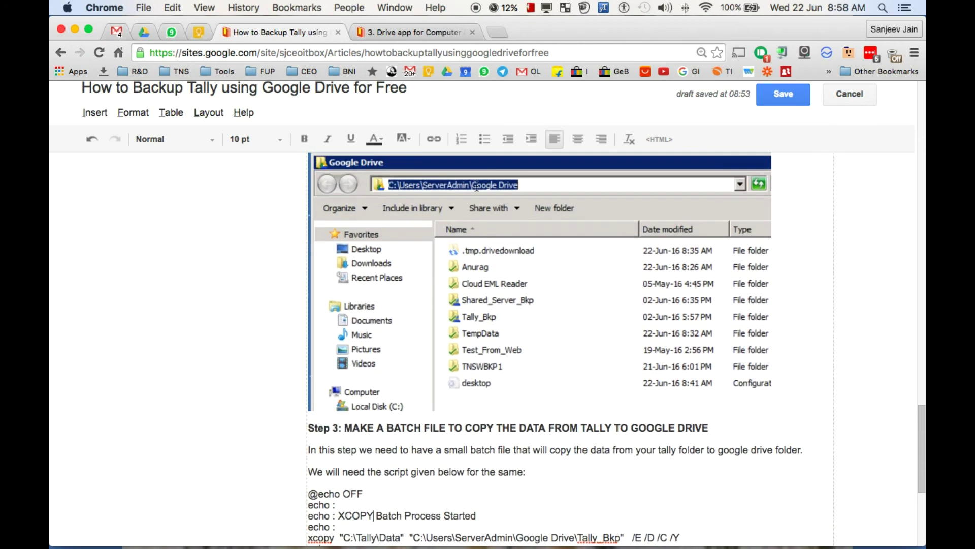
pyautogui.scroll(-4, 505, 186)
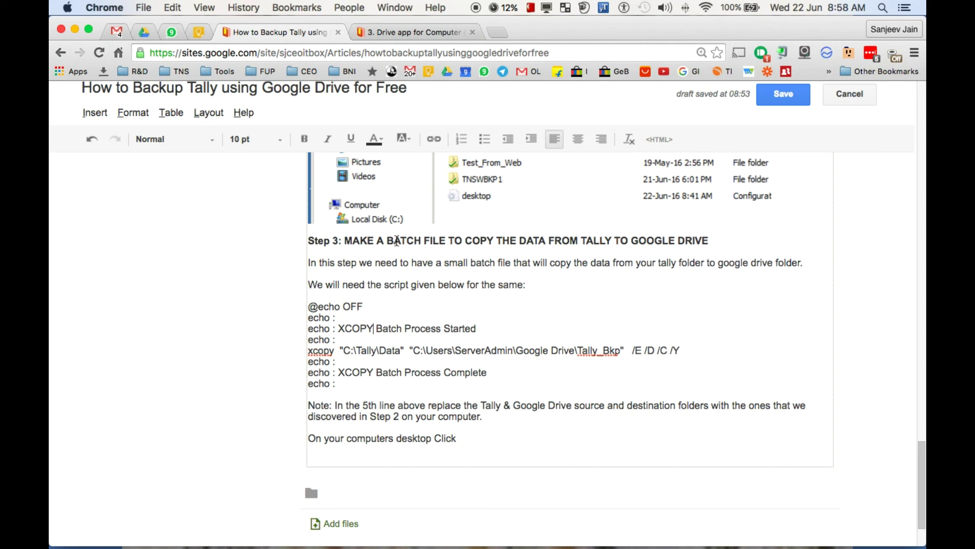
# Step: Examine the Step 3 batch script, highlighting the xcopy line's Tally source path, Google Drive destination path and Tally_Bkp folder name
pyautogui.click(341, 240)
pyautogui.moveTo(311, 305); pyautogui.dragTo(475, 388)
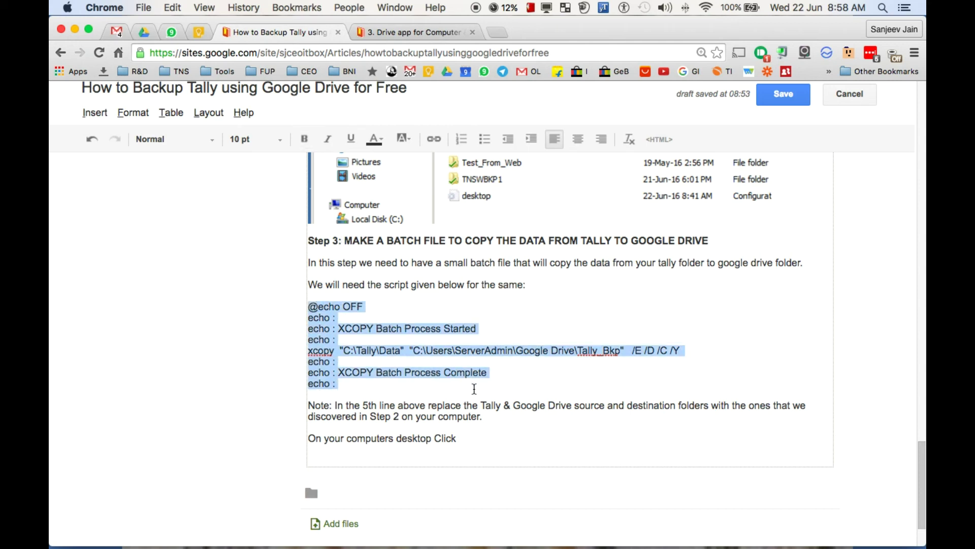
pyautogui.click(438, 373)
pyautogui.moveTo(403, 349)
pyautogui.mouseDown()
pyautogui.moveTo(341, 352)
pyautogui.moveTo(402, 351)
pyautogui.mouseUp()
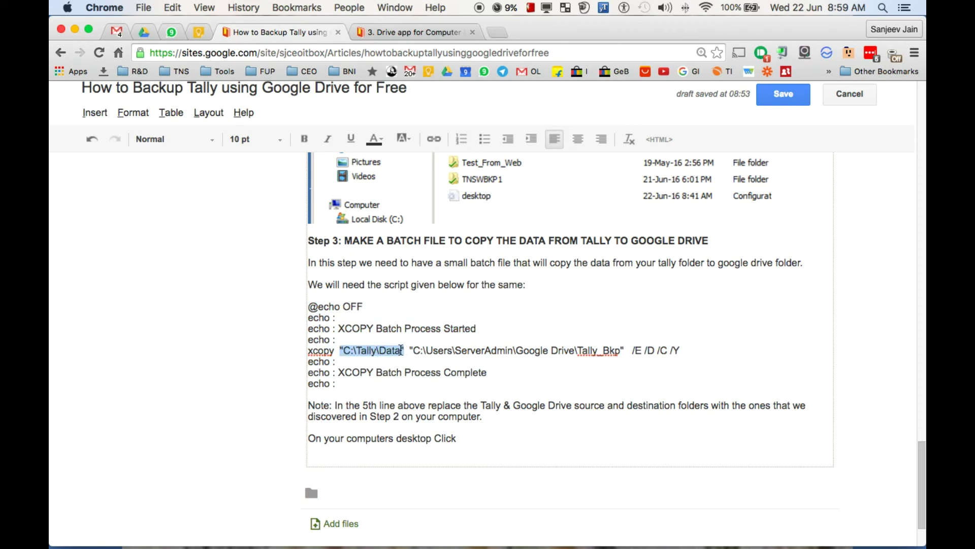
pyautogui.keyDown('shift'); pyautogui.click(406, 350); pyautogui.keyUp('shift')
pyautogui.moveTo(410, 350)
pyautogui.mouseDown()
pyautogui.moveTo(626, 350)
pyautogui.moveTo(411, 350)
pyautogui.mouseUp()
pyautogui.click(626, 351)
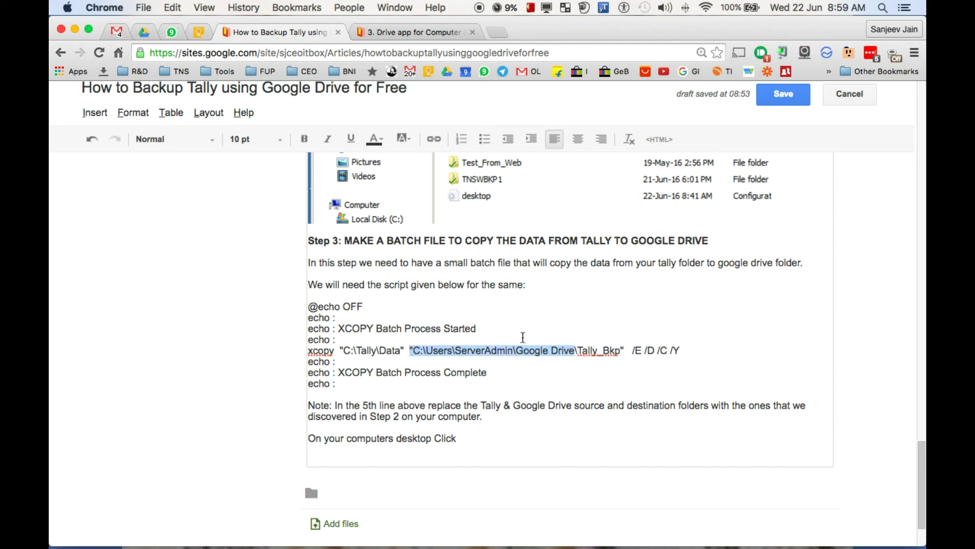
pyautogui.moveTo(621, 351); pyautogui.dragTo(577, 351)
pyautogui.scroll(5, 536, 233)
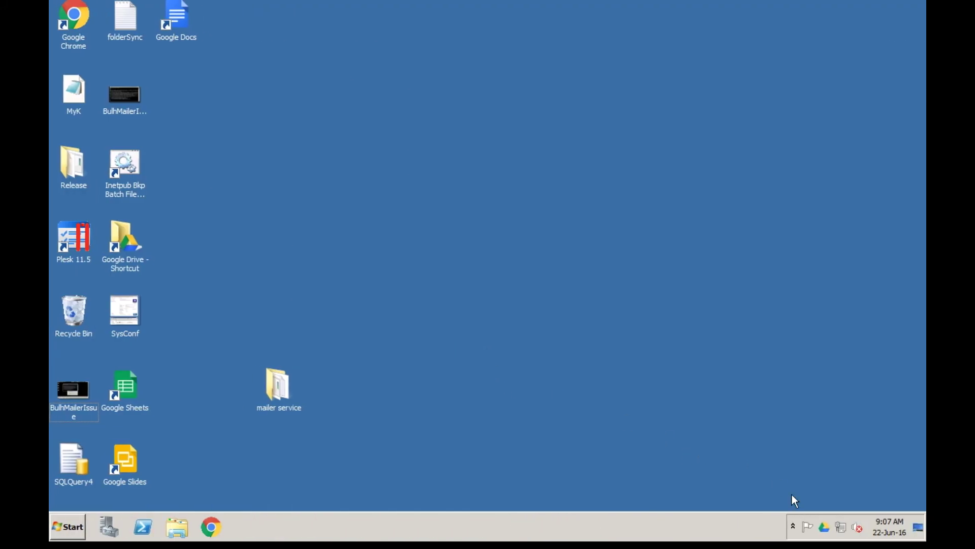
# Step: On the Windows remote desktop, open the local Google Drive folder, check for the Tally_Bkp folder and close the window
pyautogui.moveTo(826, 526)
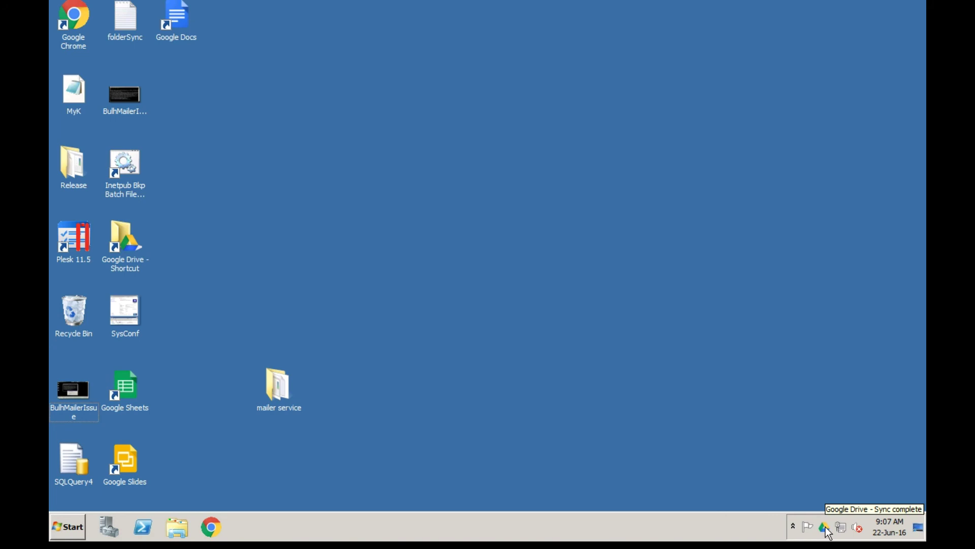
pyautogui.doubleClick(825, 526)
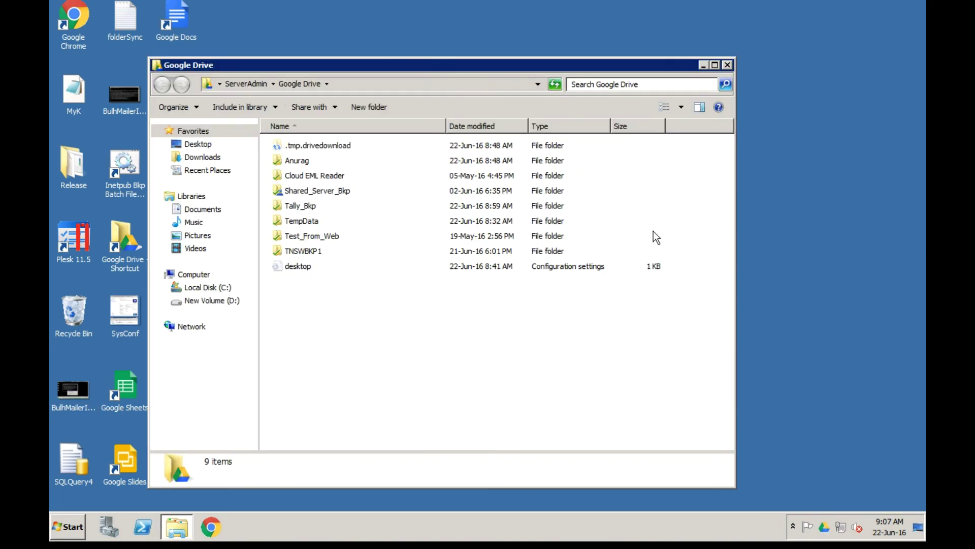
pyautogui.click(297, 206)
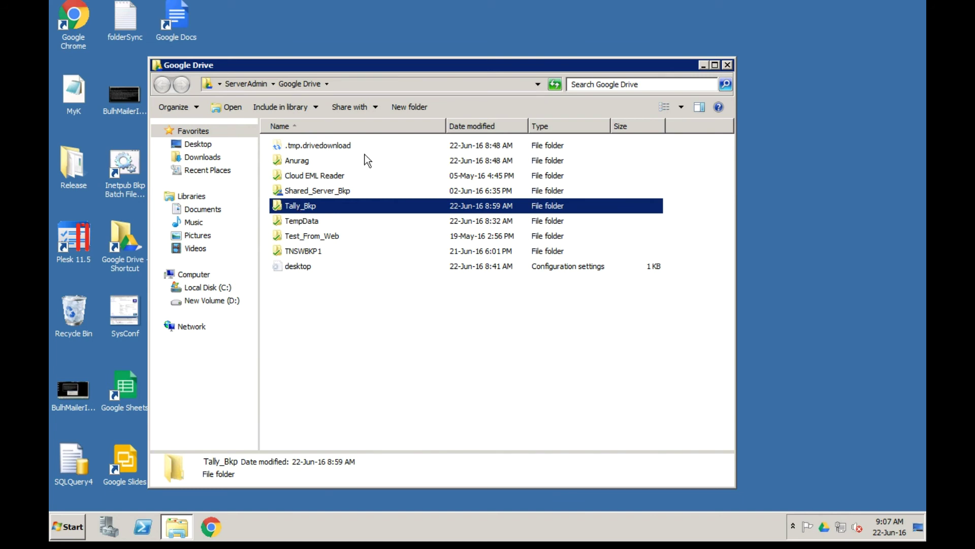
pyautogui.click(728, 64)
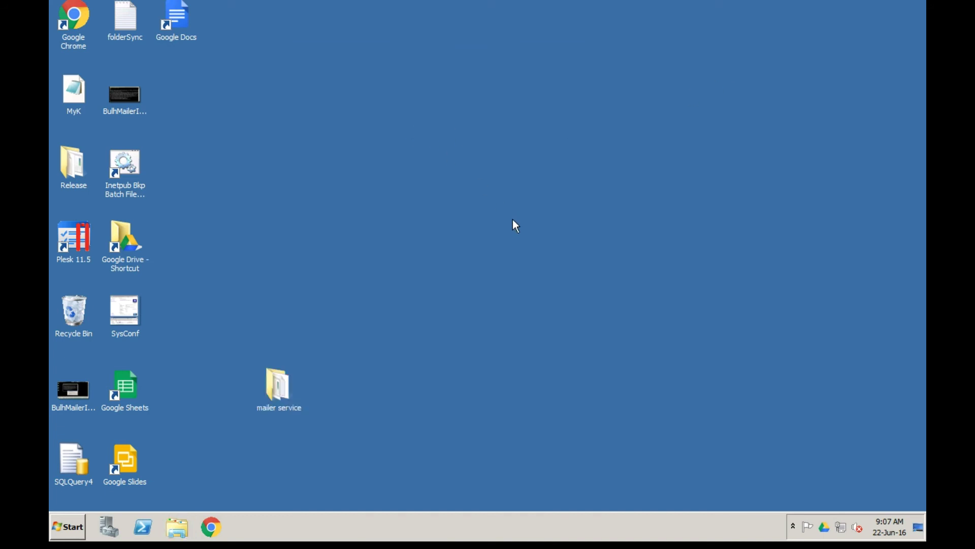
# Step: Create a text document named "Tally Backup" on the Windows desktop and open it in Notepad
pyautogui.rightClick(465, 166)
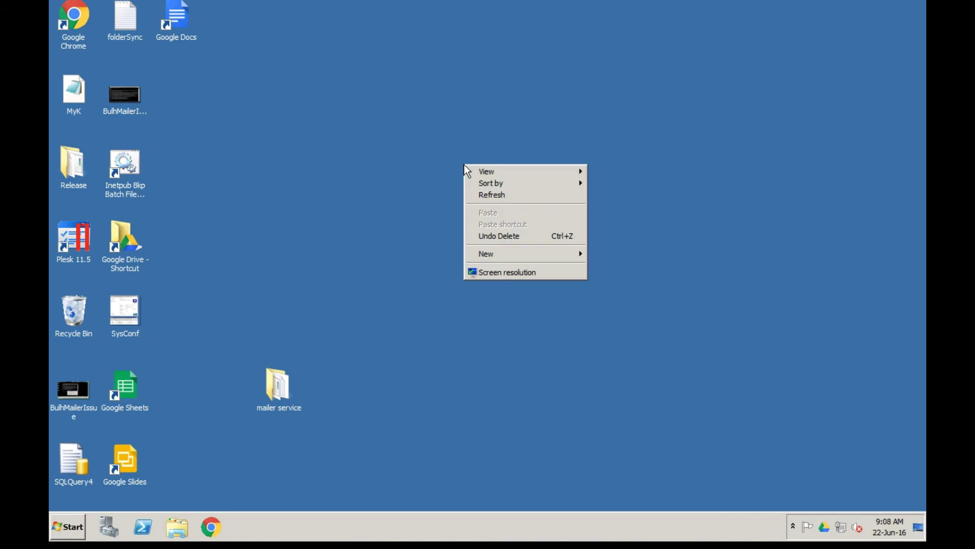
pyautogui.moveTo(542, 259)
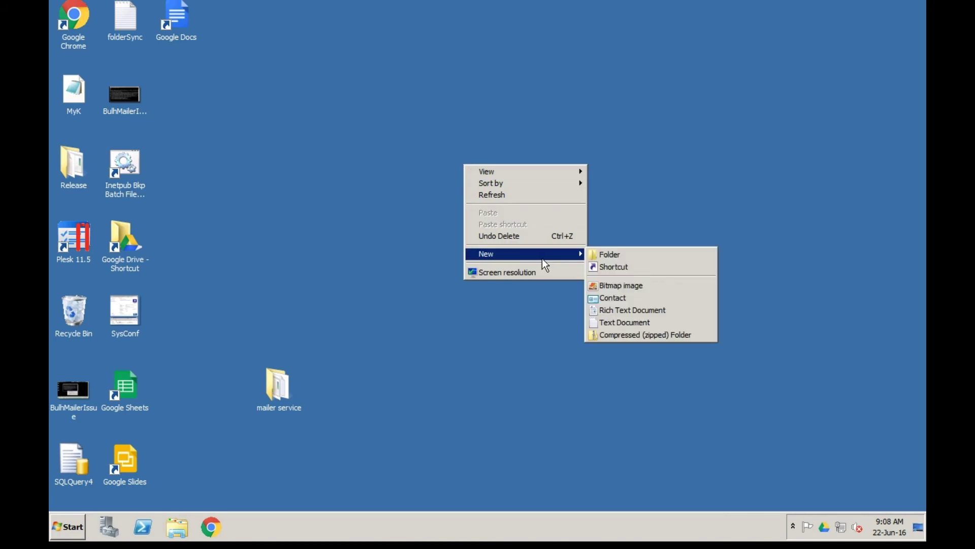
pyautogui.click(616, 324)
pyautogui.write('Tally Backup')
pyautogui.press('Return')
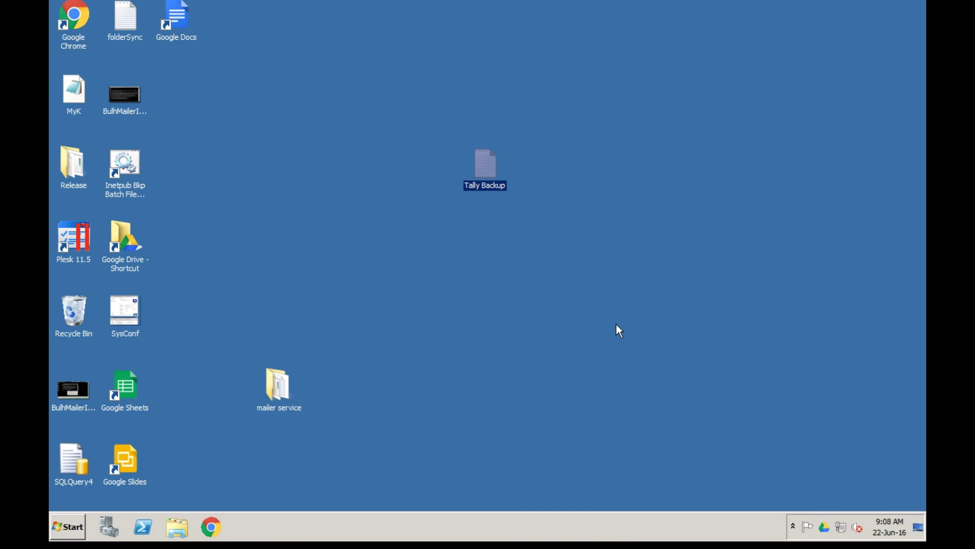
pyautogui.doubleClick(491, 168)
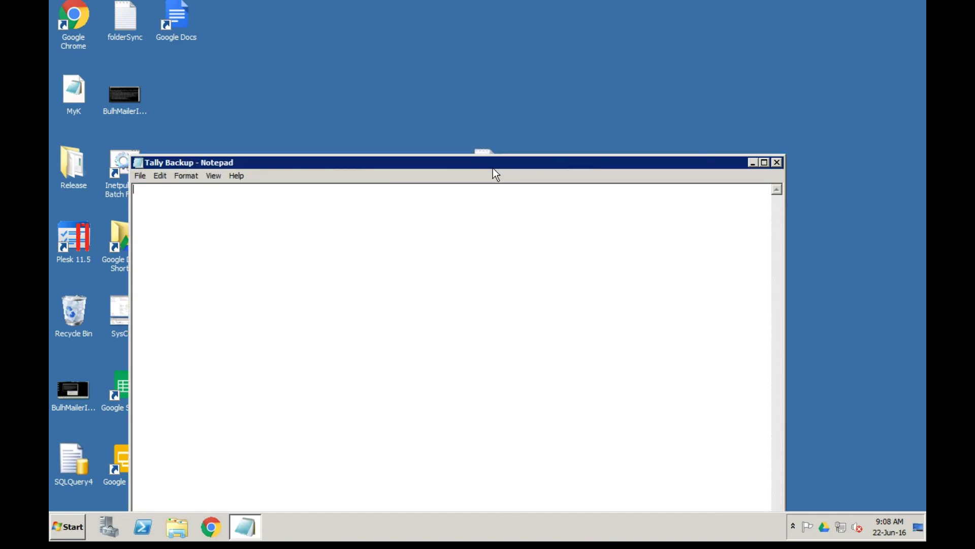
# Step: Copy the full batch script from Step 3 of the Chrome article into the empty Tally Backup file in Notepad
pyautogui.hotkey('ctrl', 'Left')
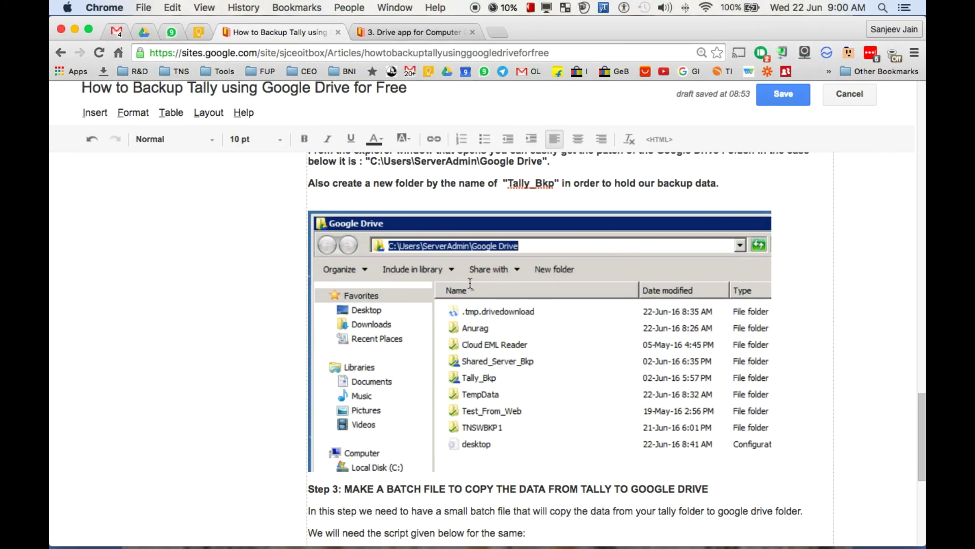
pyautogui.scroll(-5, 470, 283)
pyautogui.scroll(-2, 469, 284)
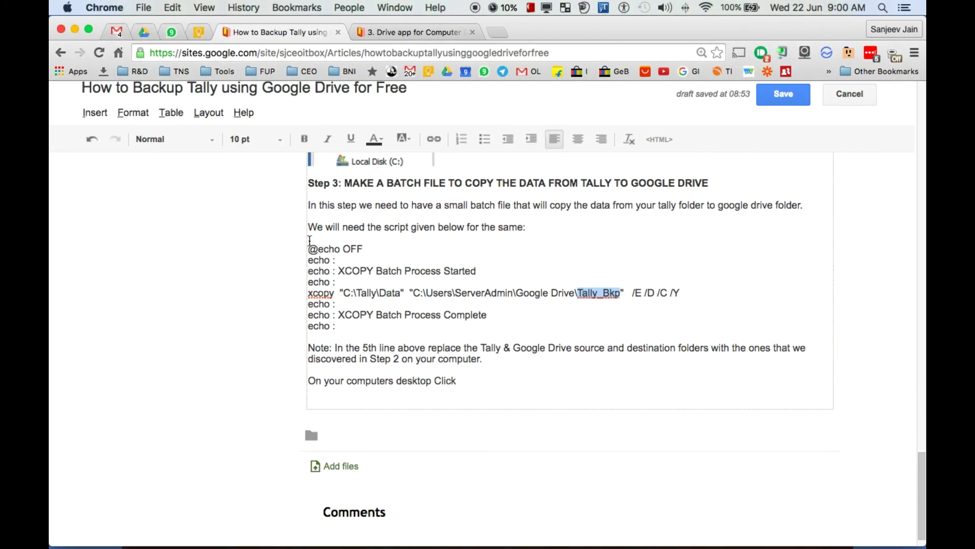
pyautogui.moveTo(310, 245); pyautogui.dragTo(358, 327)
pyautogui.hotkey('ctrl', 'c')
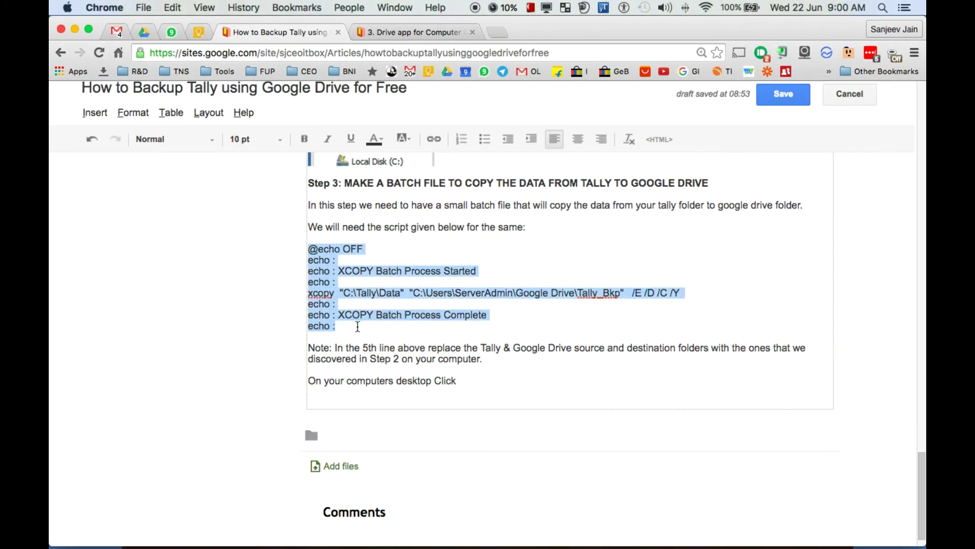
pyautogui.hotkey('ctrl', 'Right')
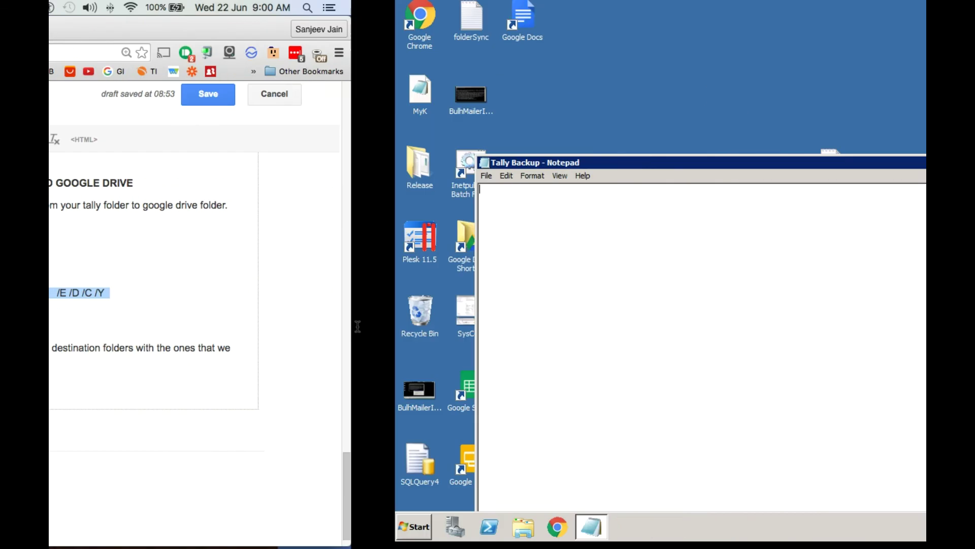
pyautogui.press('super')
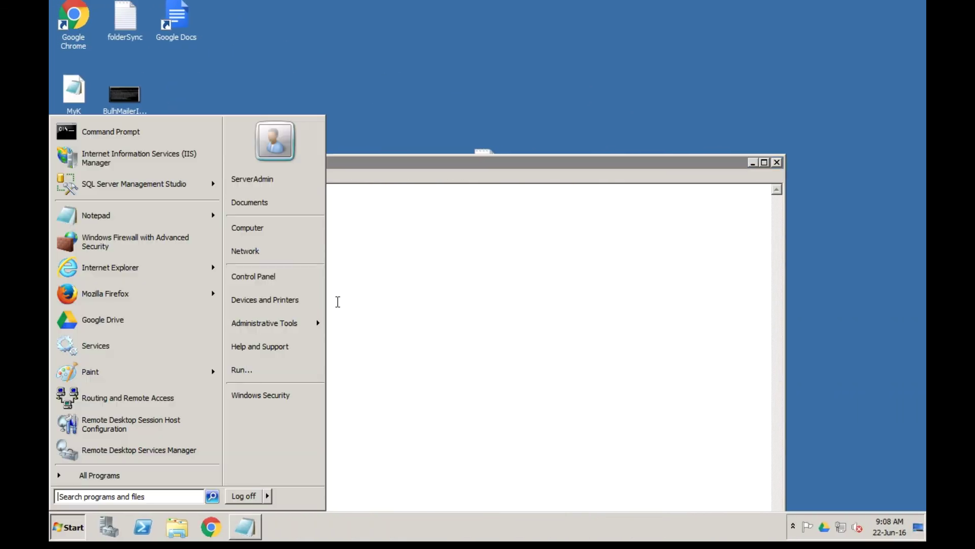
pyautogui.press('super')
pyautogui.hotkey('ctrl', 'v')
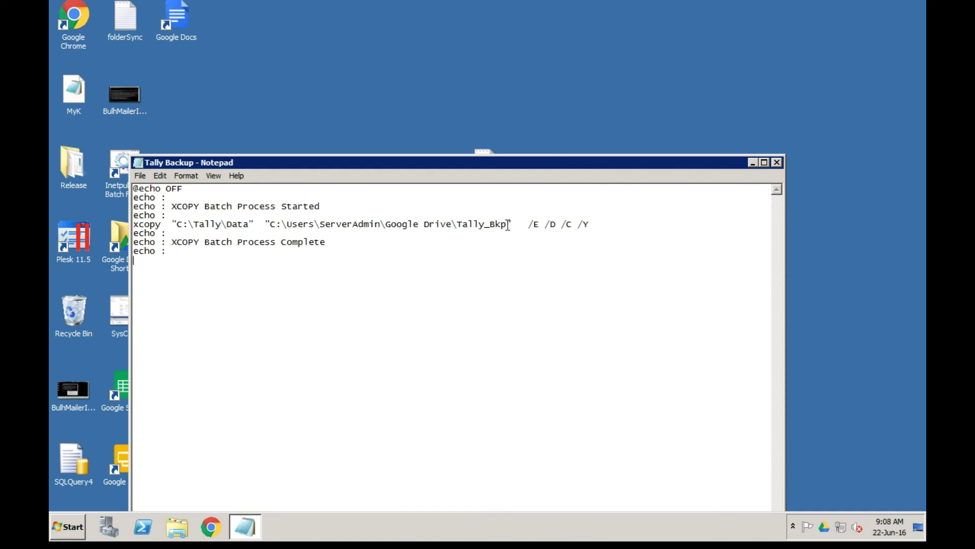
# Step: Check the destination and source paths in the xcopy line, then save the Tally Backup text file
pyautogui.moveTo(514, 224); pyautogui.dragTo(266, 223)
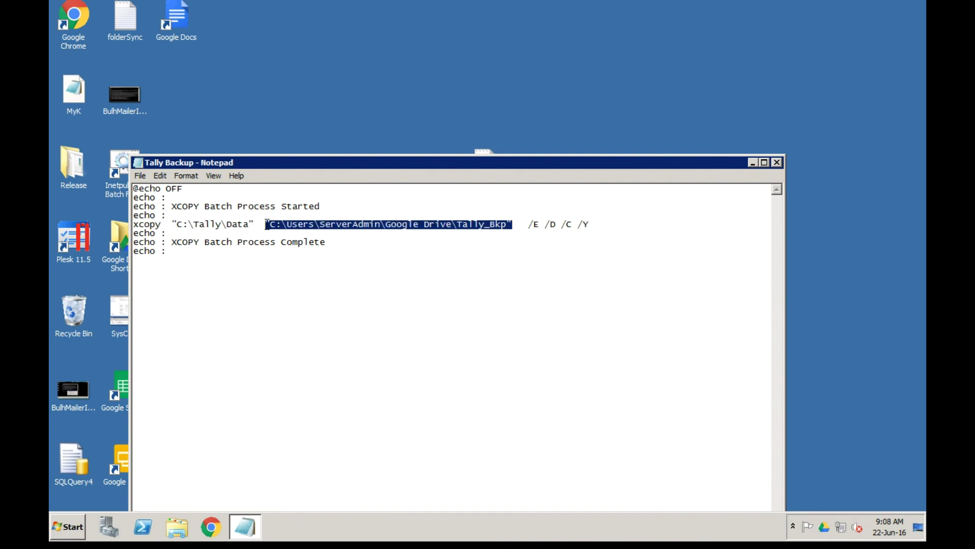
pyautogui.moveTo(254, 224); pyautogui.dragTo(172, 227)
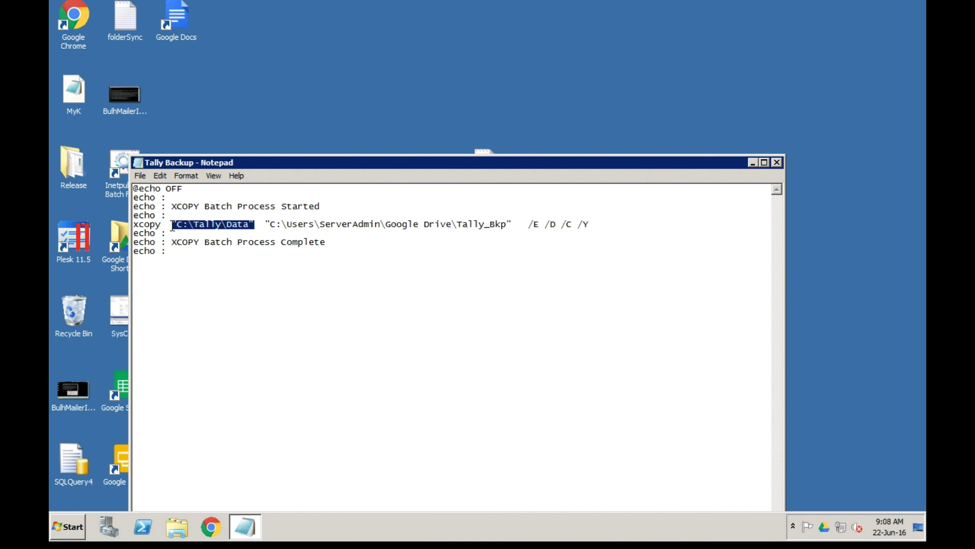
pyautogui.click(140, 176)
pyautogui.click(152, 212)
pyautogui.moveTo(340, 160); pyautogui.dragTo(407, 64)
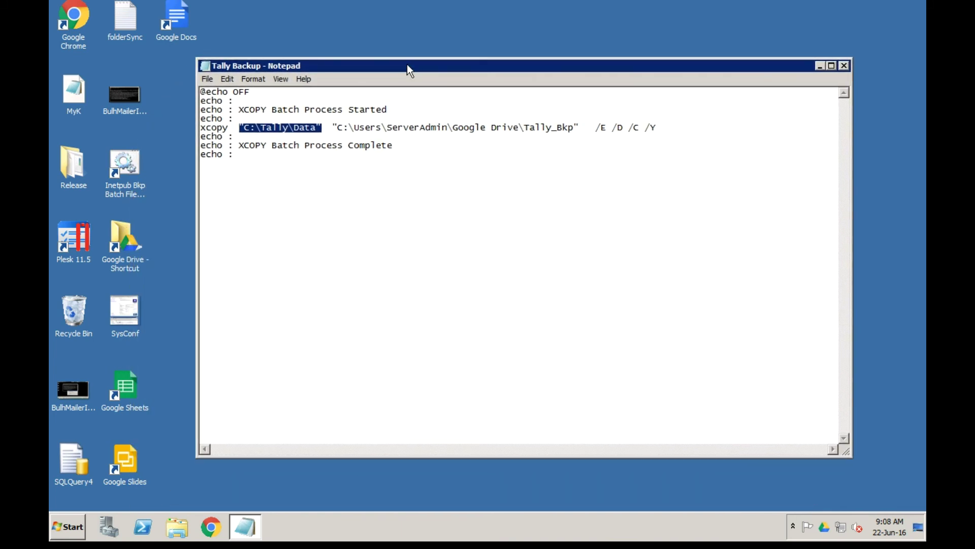
# Step: Save a copy of the script as "Tally Backup.bat" on Local Disk (C:) and close Notepad
pyautogui.click(208, 80)
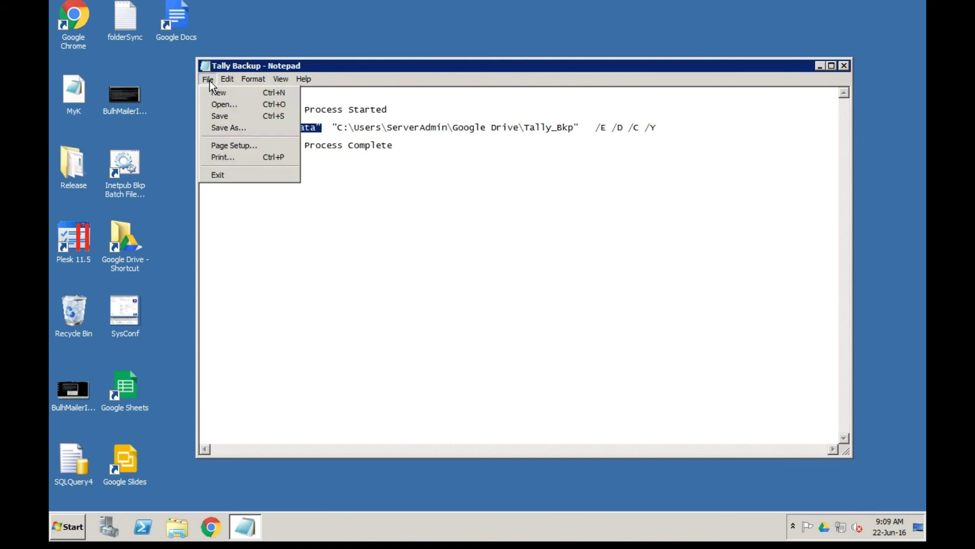
pyautogui.click(217, 130)
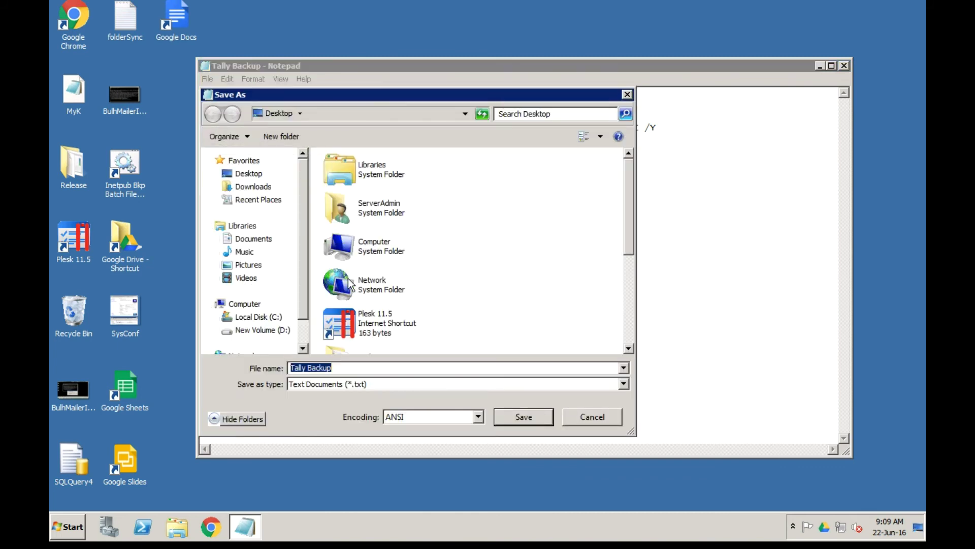
pyautogui.click(256, 317)
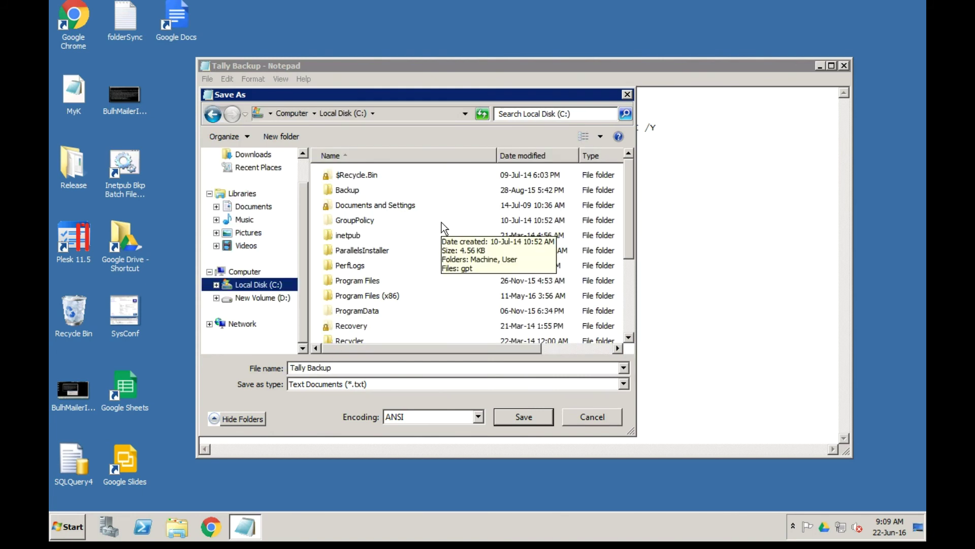
pyautogui.click(340, 367)
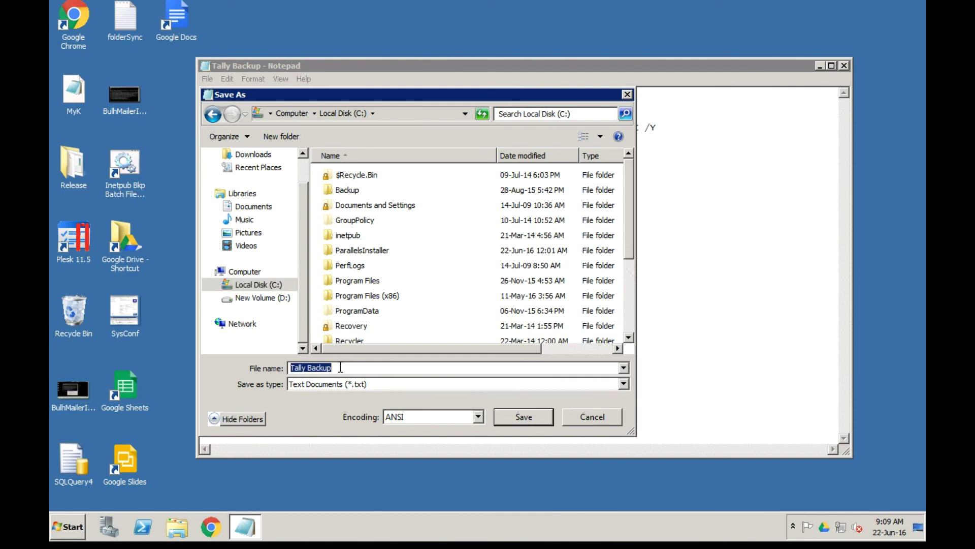
pyautogui.click(340, 367)
pyautogui.write('.bat')
pyautogui.click(524, 417)
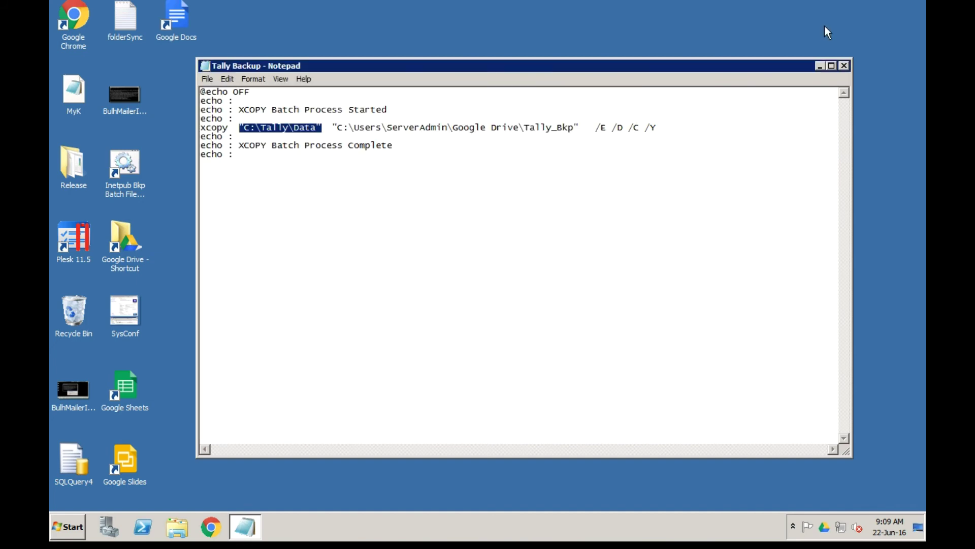
pyautogui.click(845, 66)
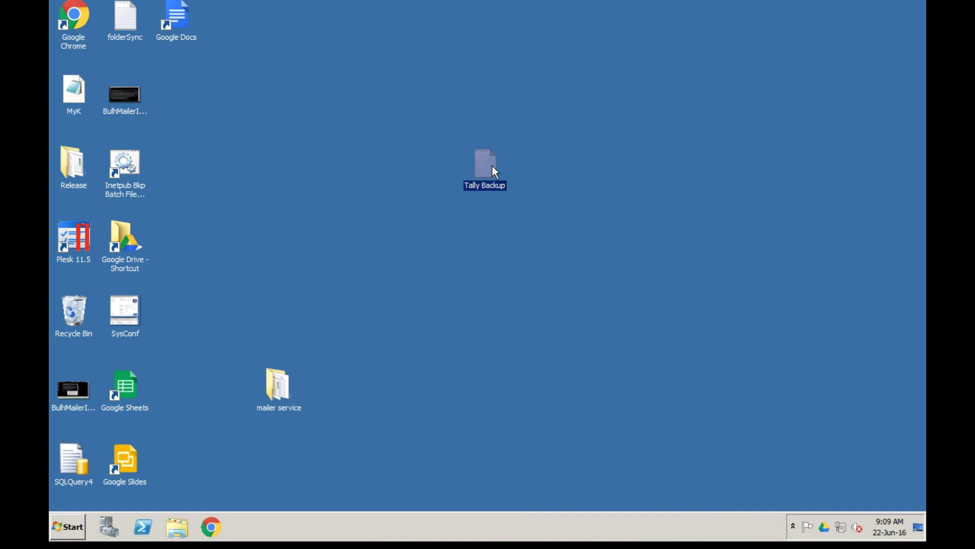
# Step: Browse Local Disk (C:) in Windows Explorer and locate the new Tally Backup batch file
pyautogui.click(178, 527)
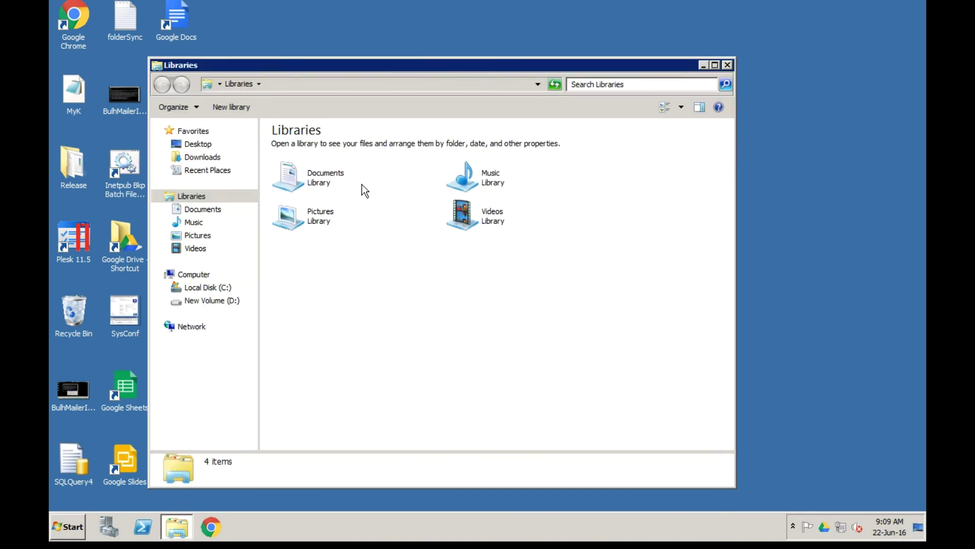
pyautogui.click(225, 289)
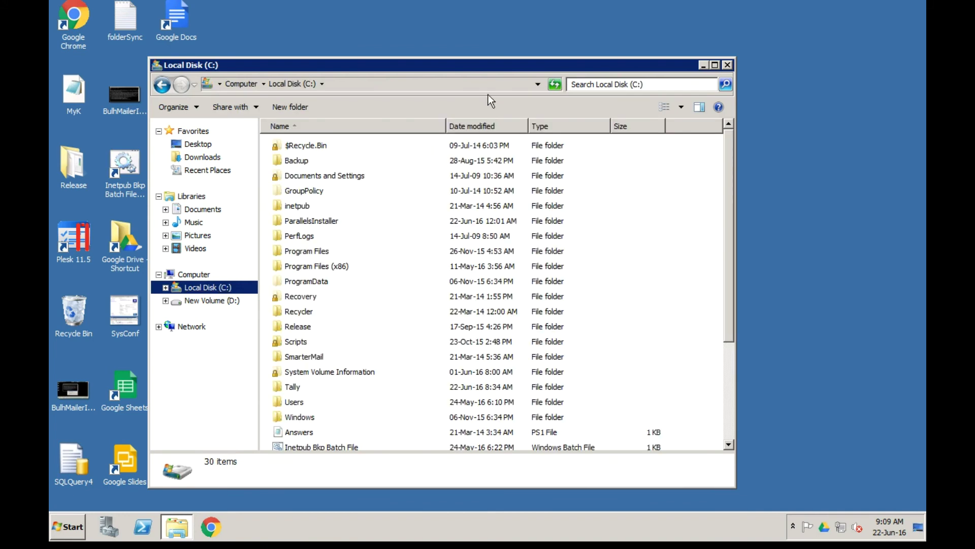
pyautogui.moveTo(495, 68); pyautogui.dragTo(495, 36)
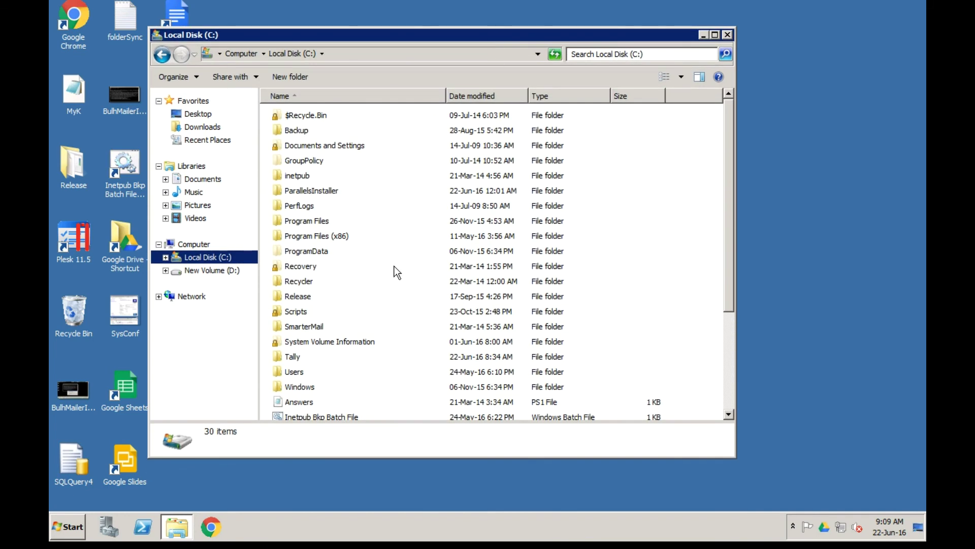
pyautogui.click(728, 339)
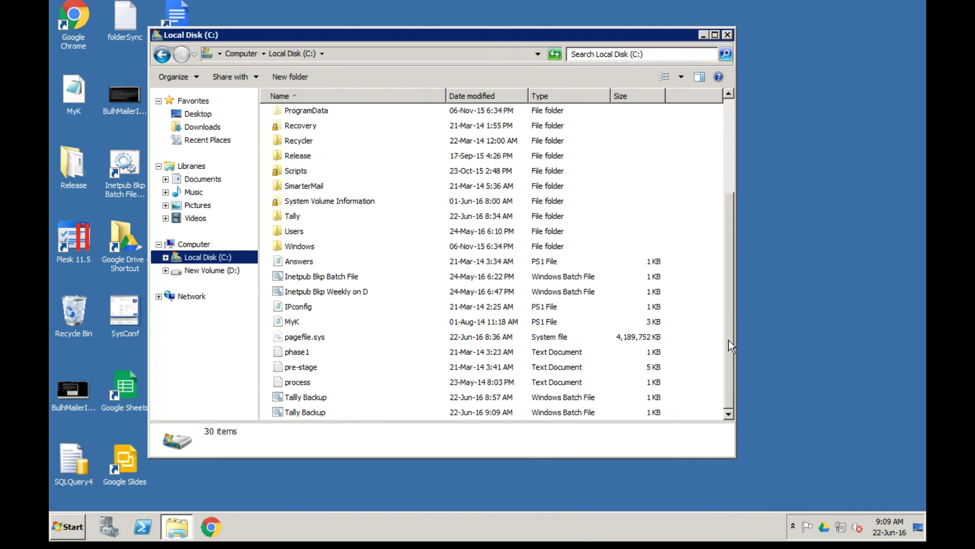
pyautogui.click(316, 411)
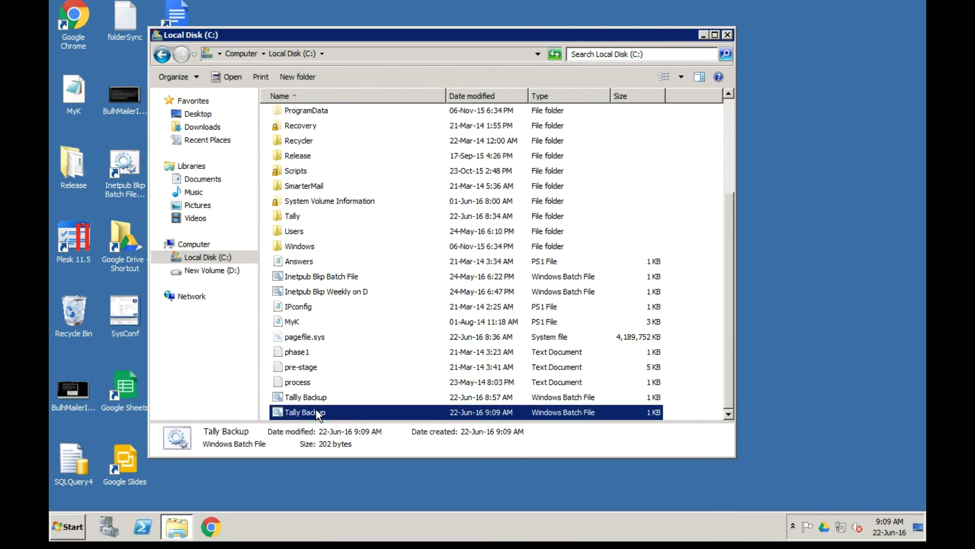
# Step: Delete the older, misspelled "Tallly Backup" batch file from Local Disk (C:)
pyautogui.click(317, 397)
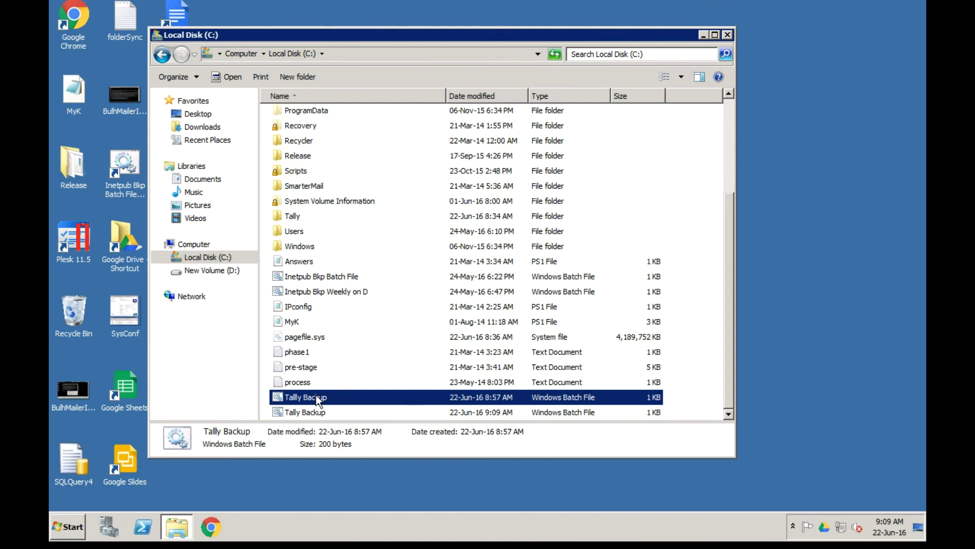
pyautogui.press('Delete')
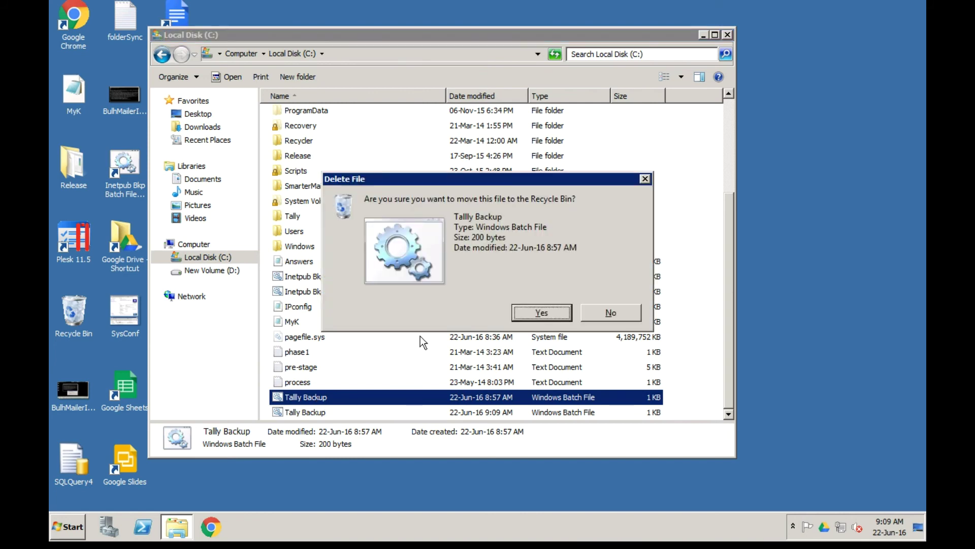
pyautogui.click(541, 312)
# Step: Open the Tally Backup batch file for editing in Notepad, review its script and close it
pyautogui.click(322, 409)
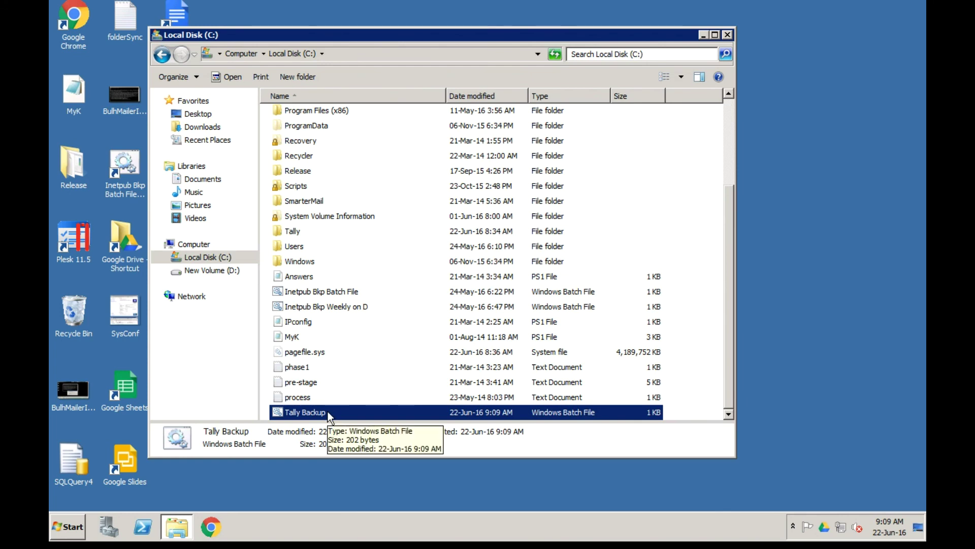
pyautogui.rightClick(327, 412)
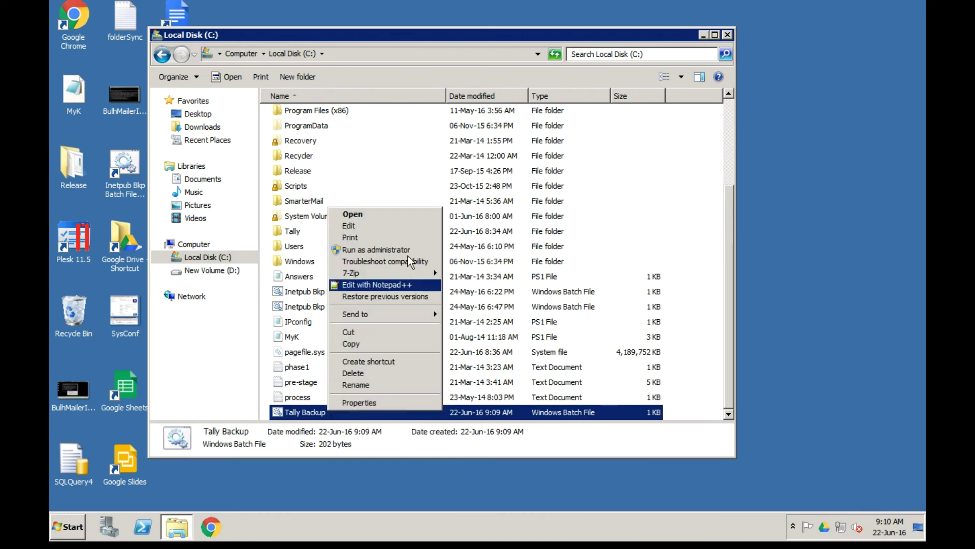
pyautogui.click(399, 225)
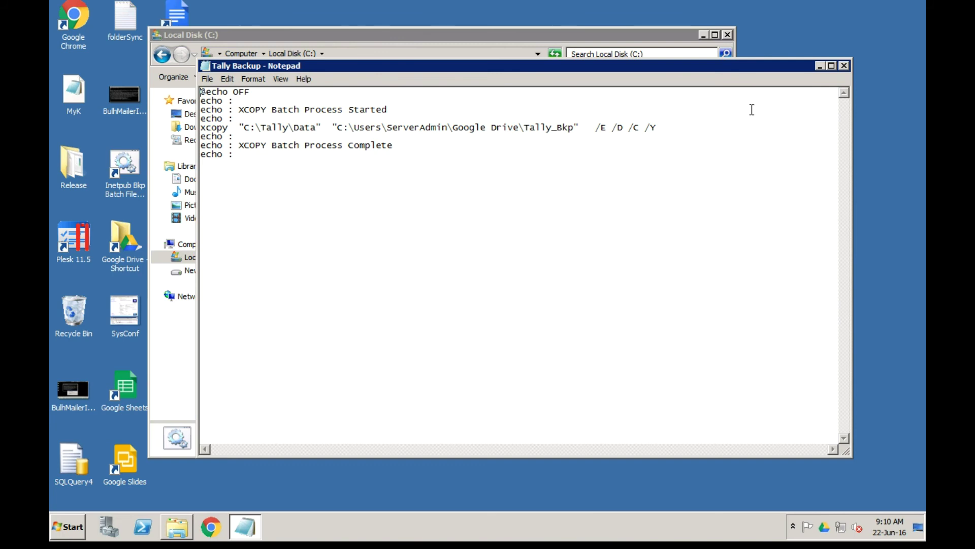
pyautogui.click(844, 66)
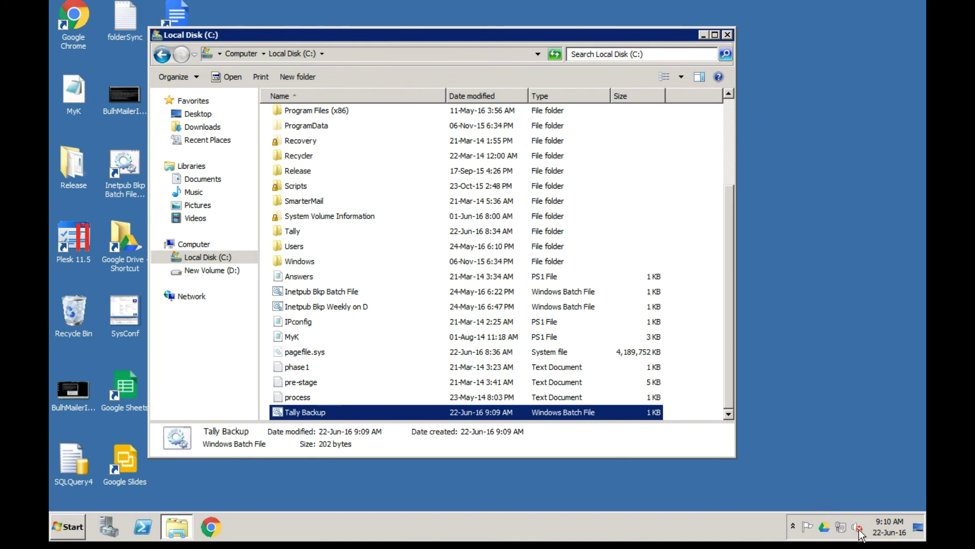
# Step: Open the Tally_Bkp folder in the local Google Drive folder, look through its copied files and folders, and close it
pyautogui.moveTo(822, 528)
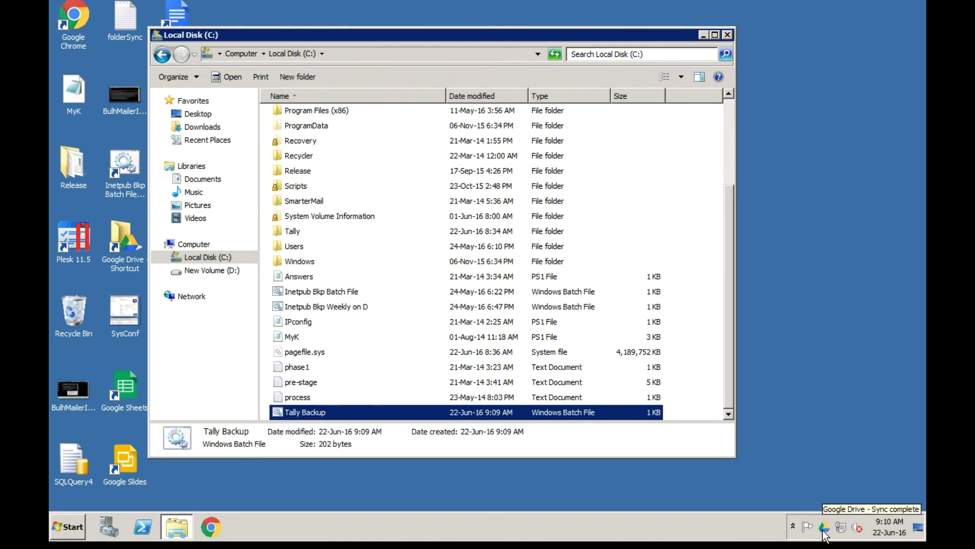
pyautogui.doubleClick(822, 529)
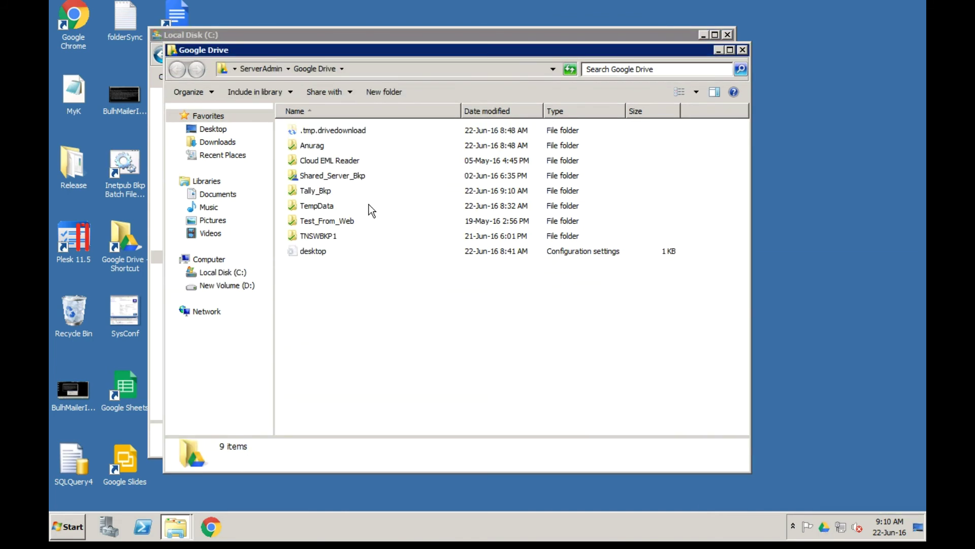
pyautogui.moveTo(336, 193)
pyautogui.doubleClick(315, 191)
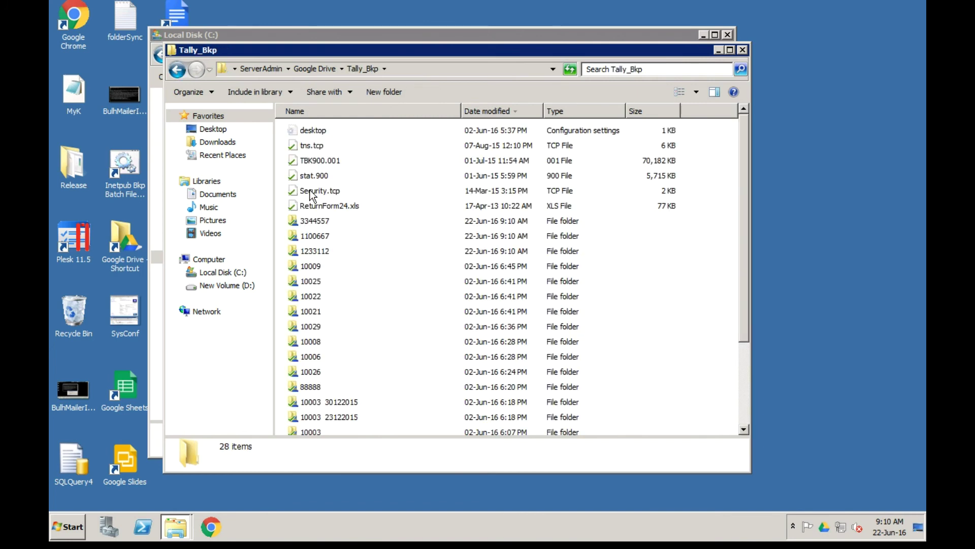
pyautogui.scroll(-3, 400, 200)
pyautogui.scroll(1, 401, 205)
pyautogui.scroll(-3, 360, 233)
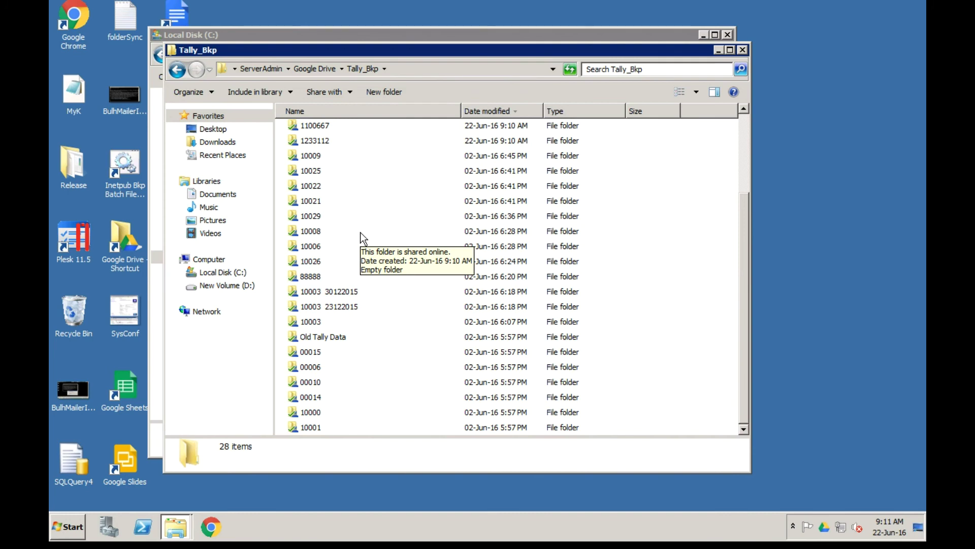
pyautogui.click(742, 50)
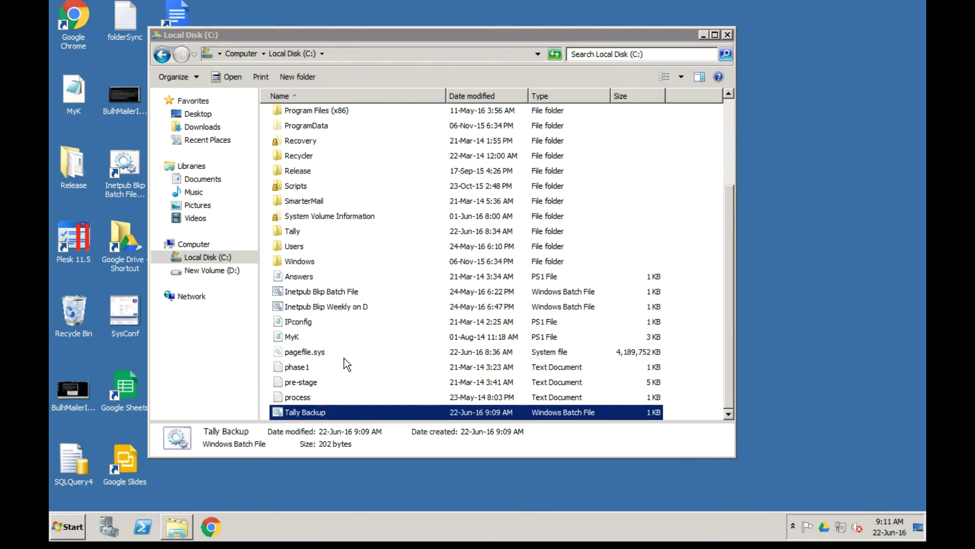
# Step: Reopen the Tally Backup batch file in Notepad, check the xcopy line's switches, and close Notepad and the Local Disk (C:) window
pyautogui.rightClick(310, 411)
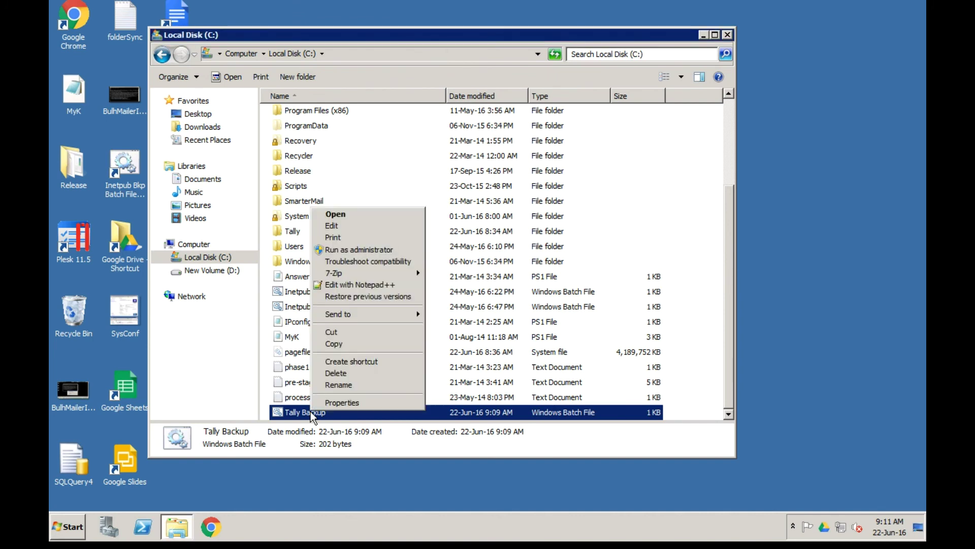
pyautogui.click(374, 226)
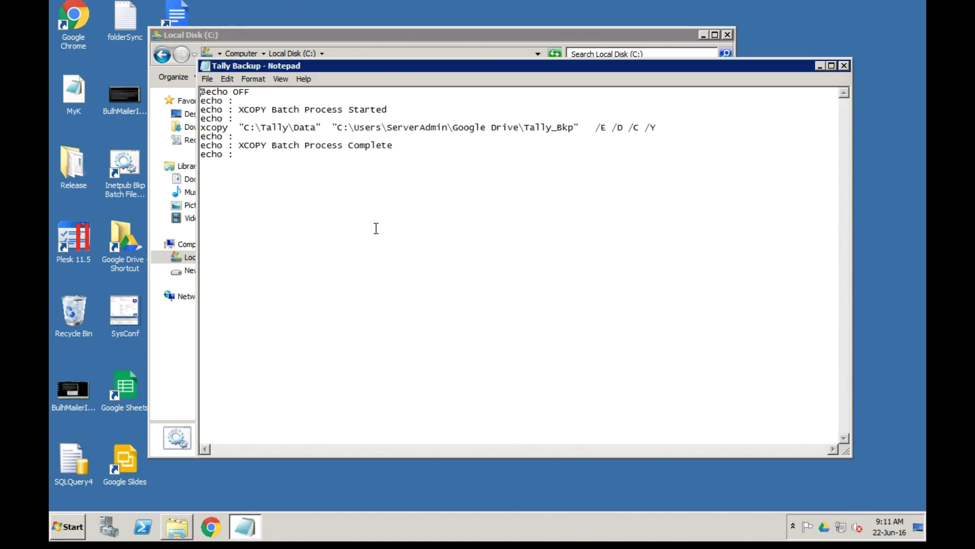
pyautogui.click(595, 127)
pyautogui.click(843, 65)
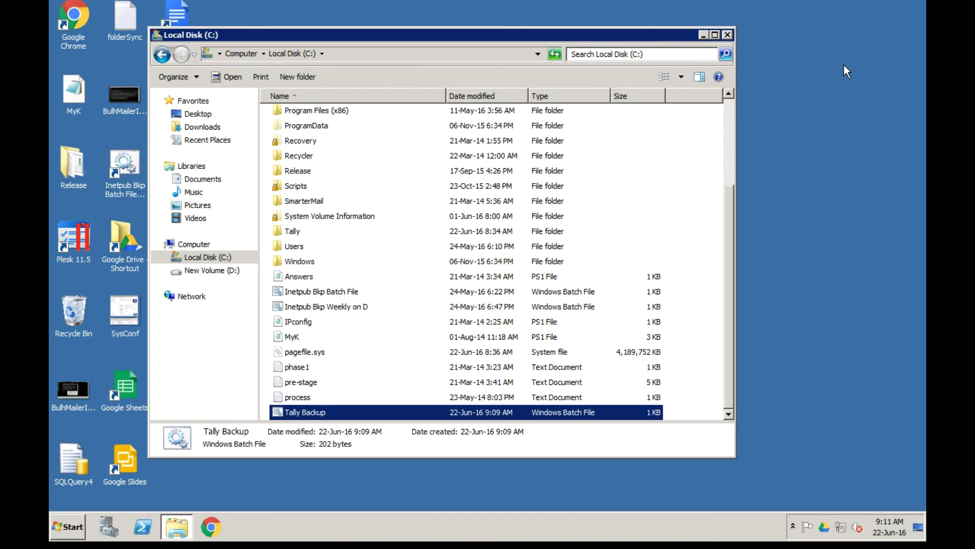
pyautogui.click(727, 34)
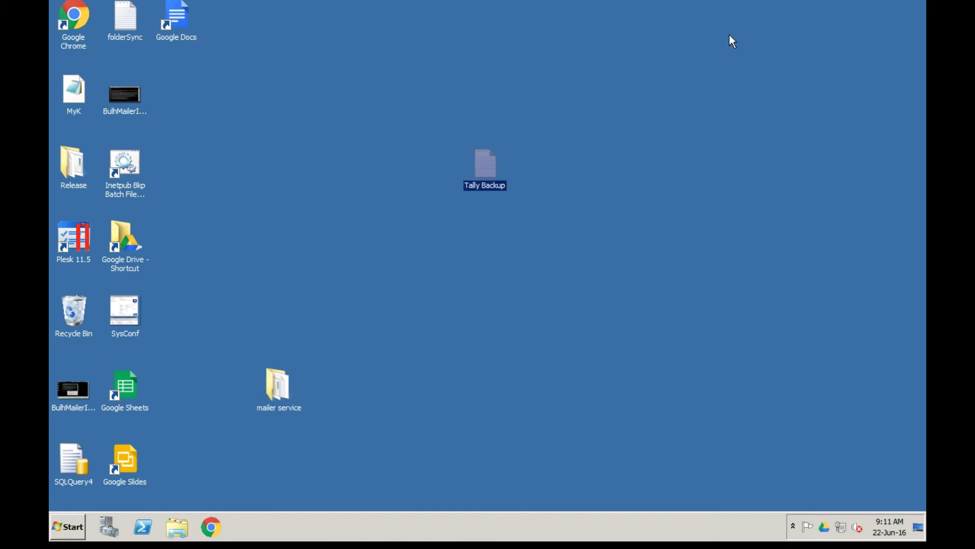
pyautogui.click(579, 252)
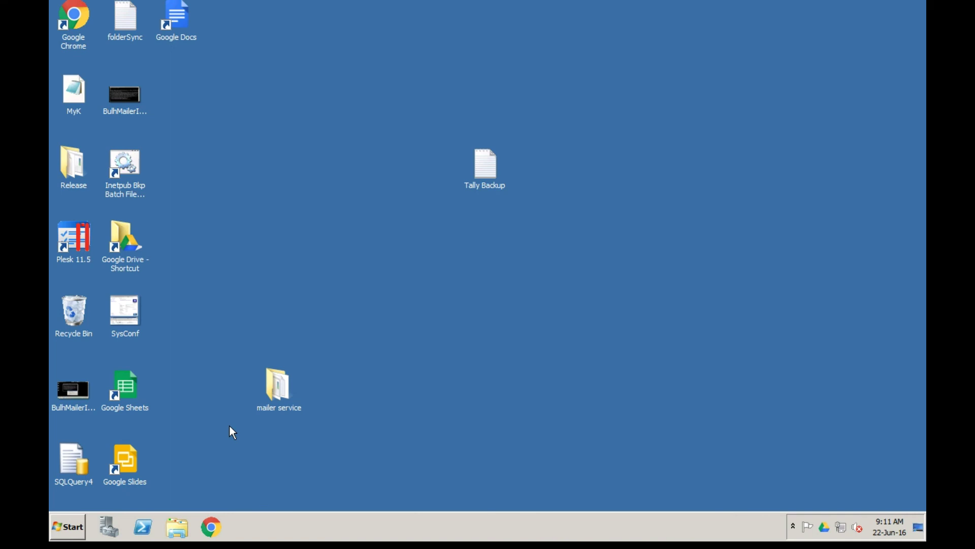
# Step: Search Windows for "sched" and open Task Scheduler
pyautogui.click(60, 532)
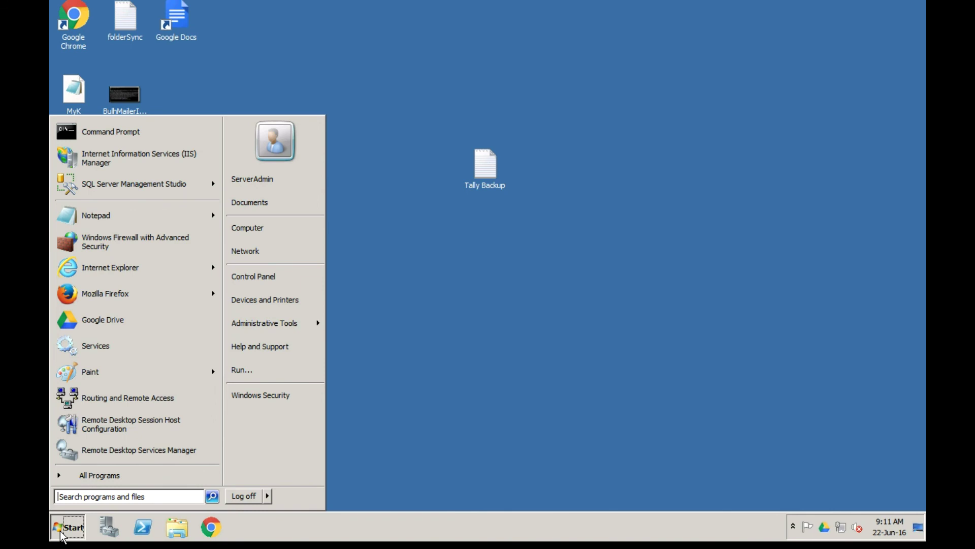
pyautogui.click(86, 492)
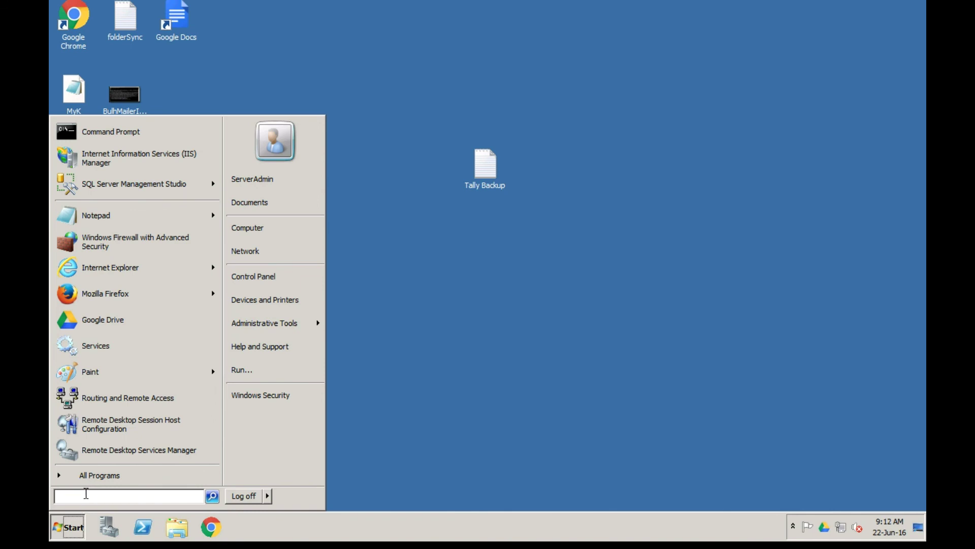
pyautogui.write('sched')
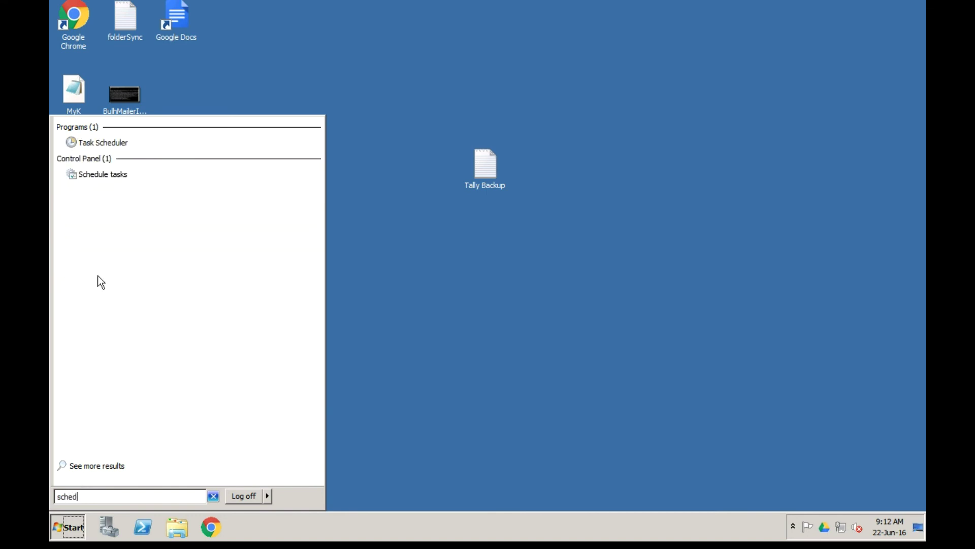
pyautogui.click(117, 151)
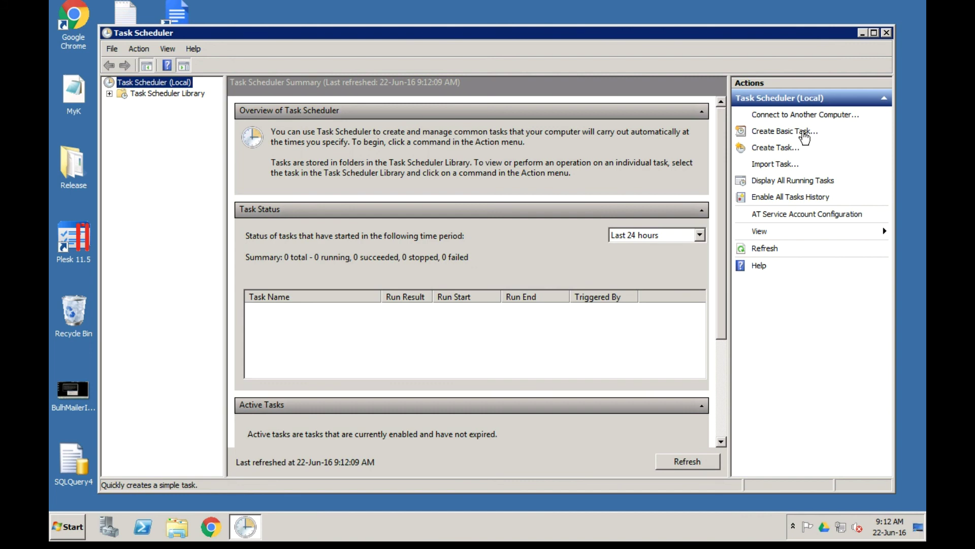
# Step: Create a basic task named "Tally Backup Daily" with the description "This will copy all Tally Data to Google Drive folder once a day."
pyautogui.click(803, 133)
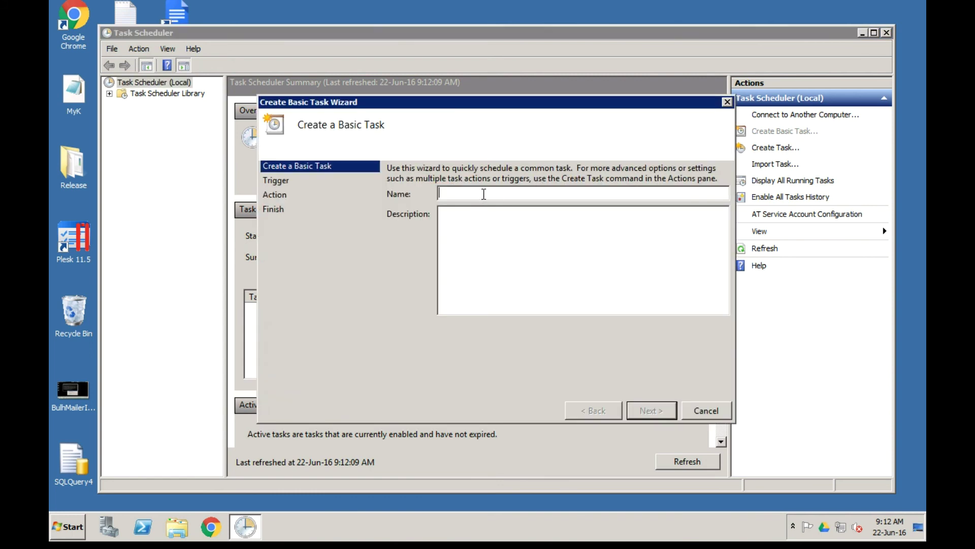
pyautogui.write('Tally Backup Daily')
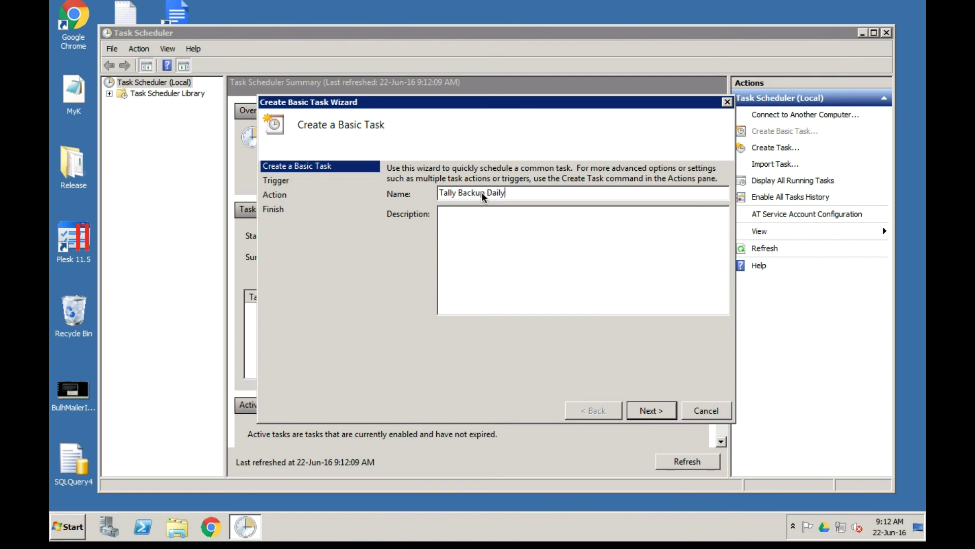
pyautogui.click(509, 237)
pyautogui.write('This will copy all Tally B')
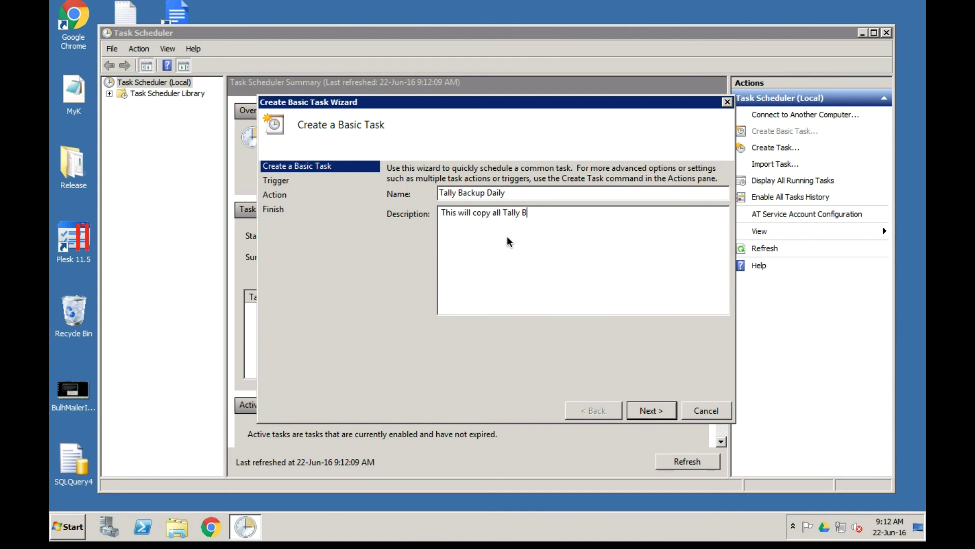
pyautogui.press('BackSpace')
pyautogui.write('Data to Google Drive folder onc')
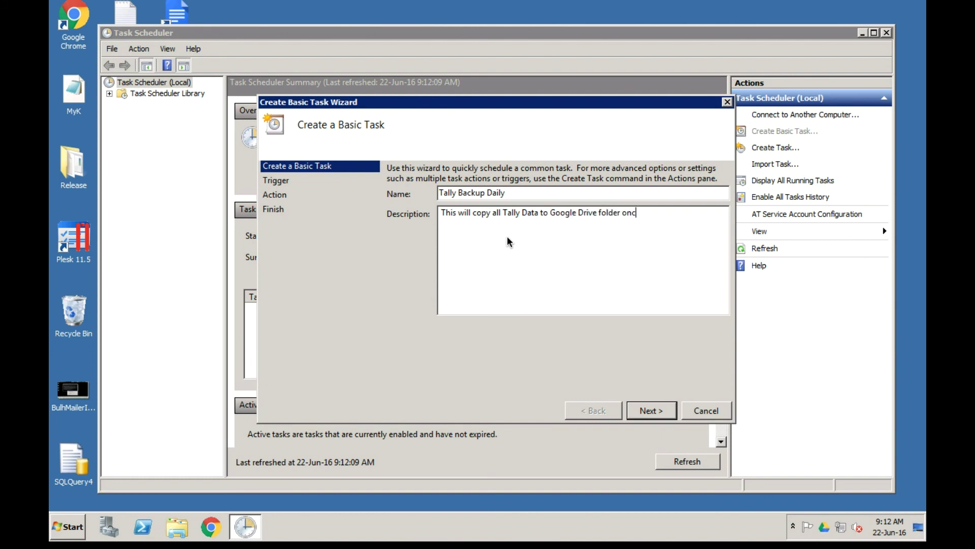
pyautogui.write('e a day.')
pyautogui.click(649, 418)
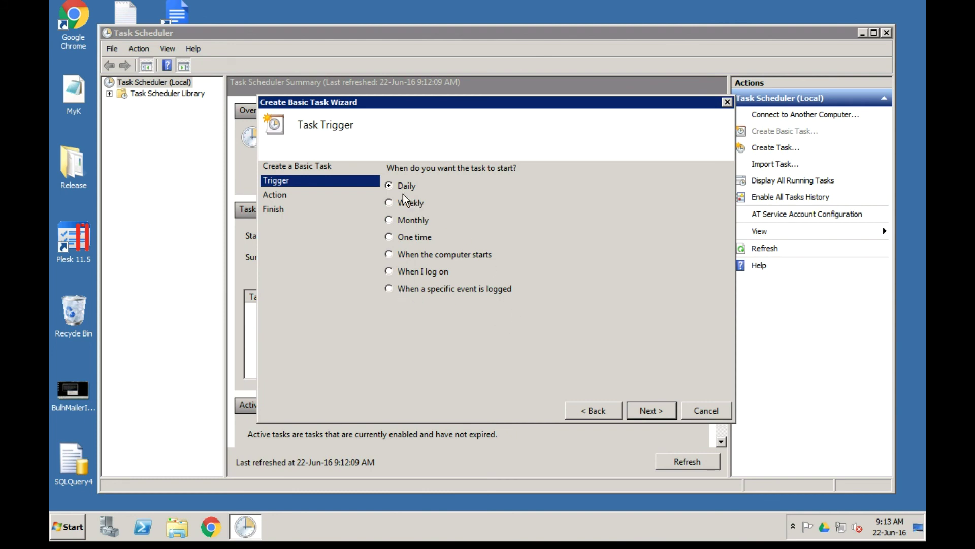
# Step: Give the task a daily trigger that starts at 7:00 PM and recurs every 1 day
pyautogui.click(643, 412)
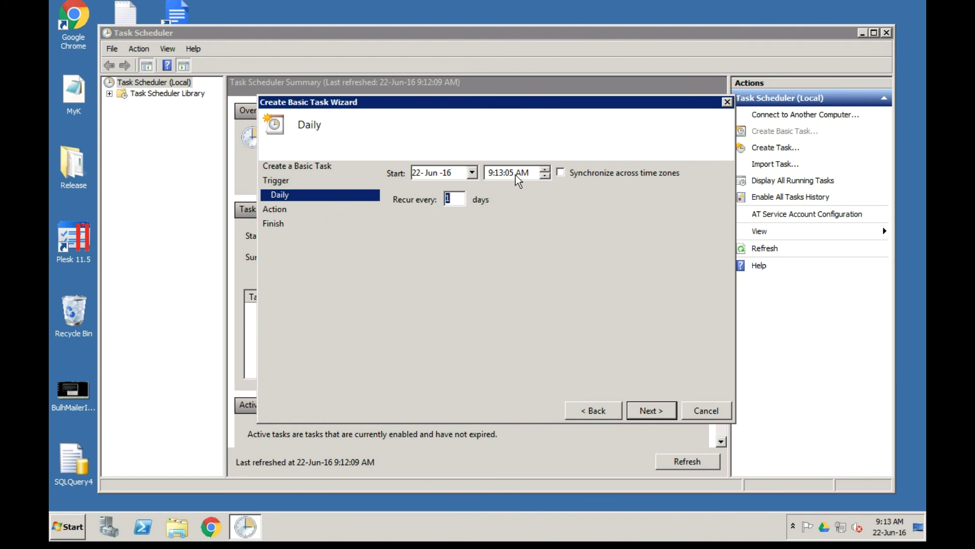
pyautogui.click(491, 173)
pyautogui.click(523, 172)
pyautogui.click(490, 172)
pyautogui.click(544, 176)
pyautogui.click(544, 176)
pyautogui.doubleClick(544, 176)
pyautogui.click(544, 175)
pyautogui.click(544, 176)
pyautogui.click(544, 175)
pyautogui.click(544, 175)
pyautogui.click(544, 176)
pyautogui.click(544, 175)
pyautogui.click(544, 176)
pyautogui.click(544, 176)
pyautogui.click(644, 411)
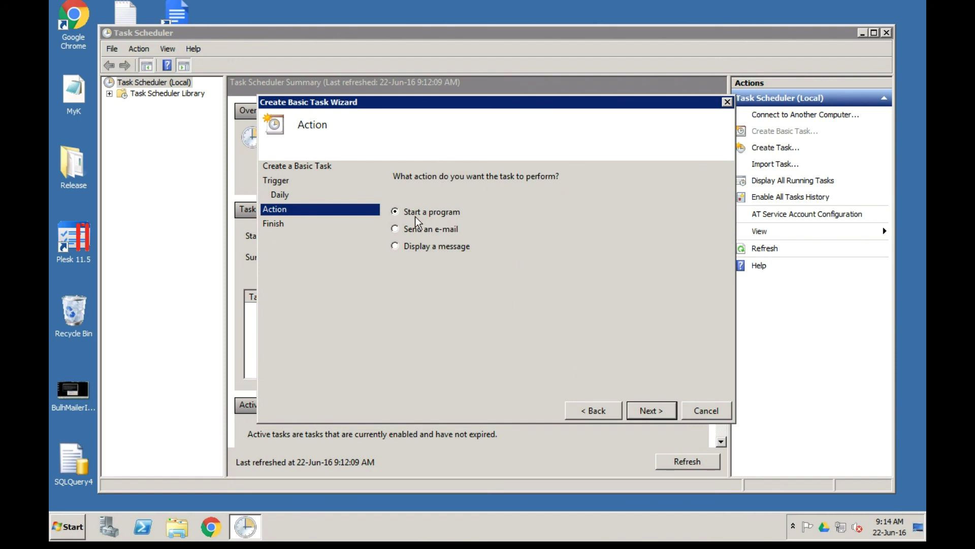
# Step: Set the task's action to start a program, using the C:\Tally Backup.bat batch file
pyautogui.click(651, 409)
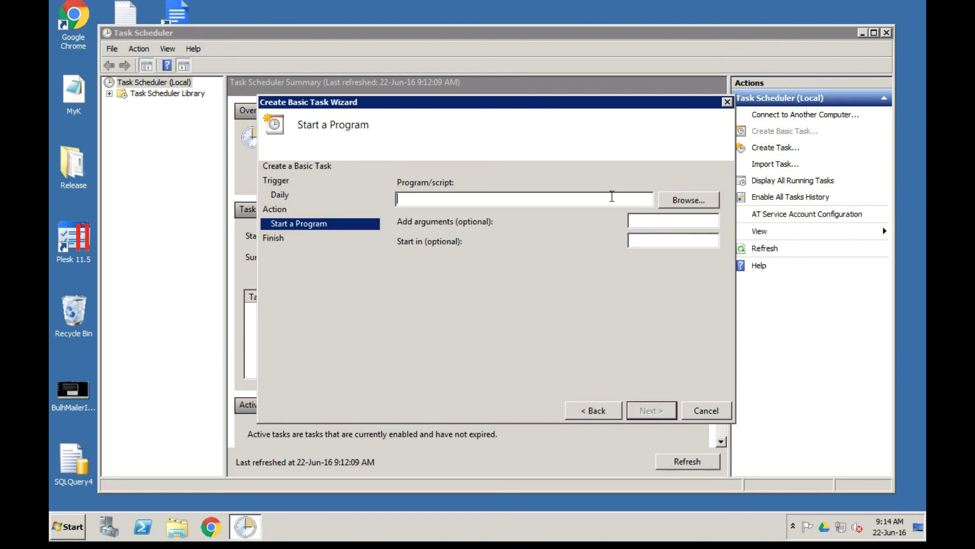
pyautogui.click(686, 200)
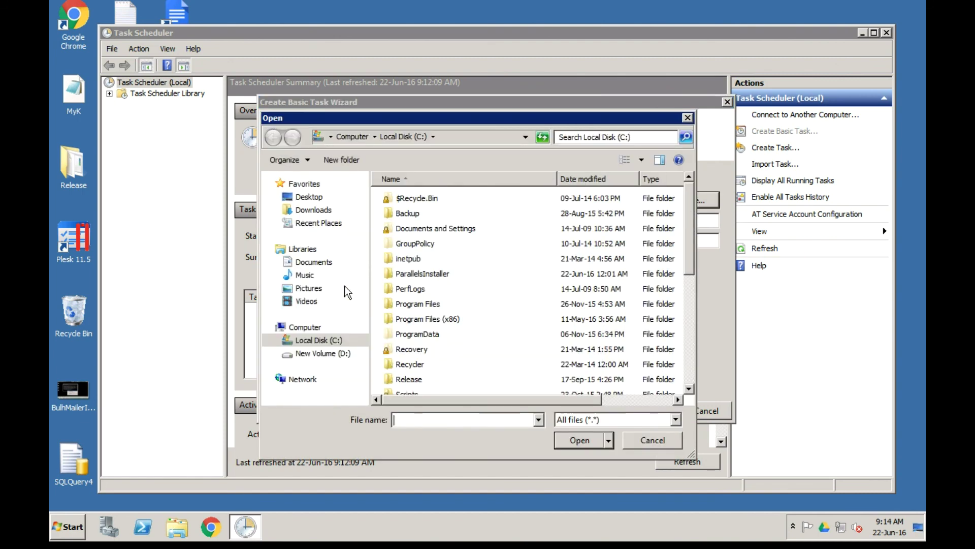
pyautogui.click(692, 365)
pyautogui.scroll(-1, 457, 381)
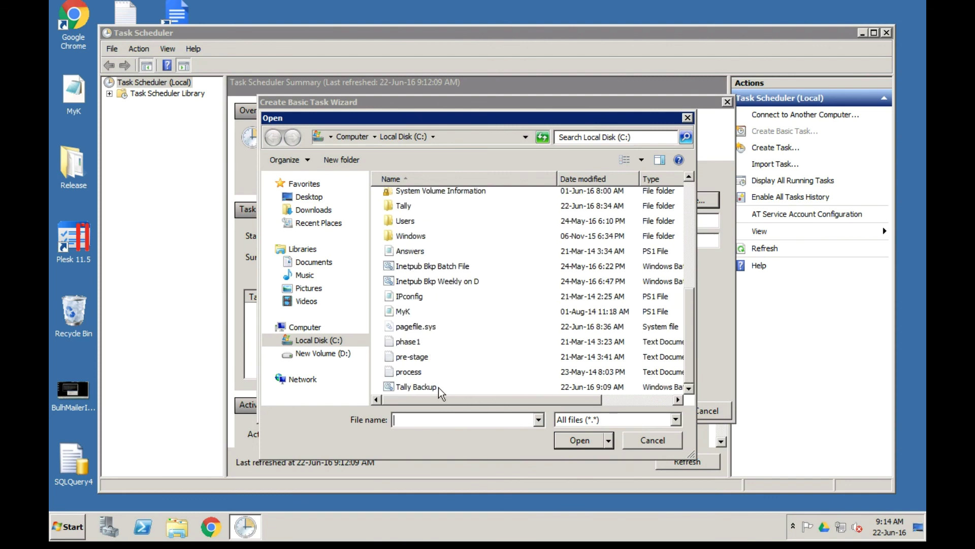
pyautogui.click(427, 387)
pyautogui.click(574, 439)
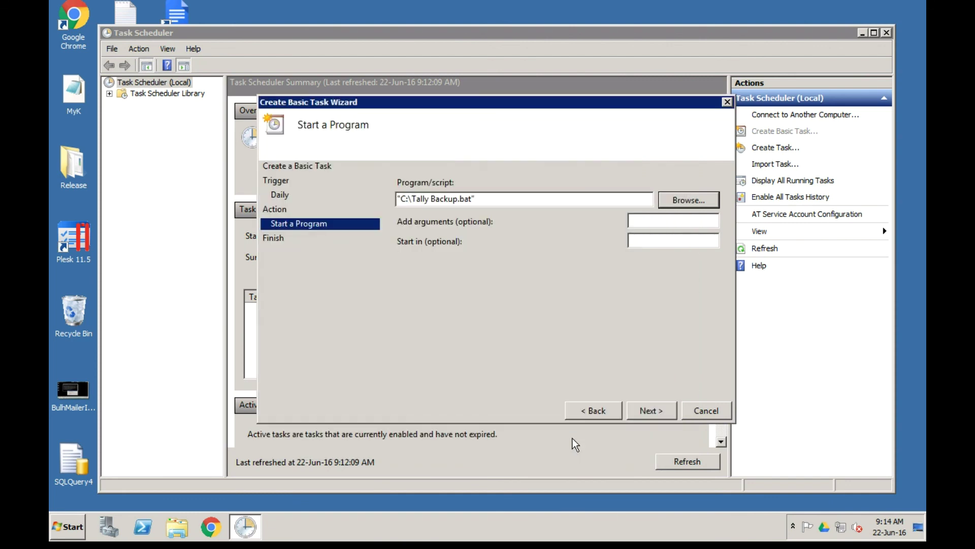
pyautogui.click(648, 410)
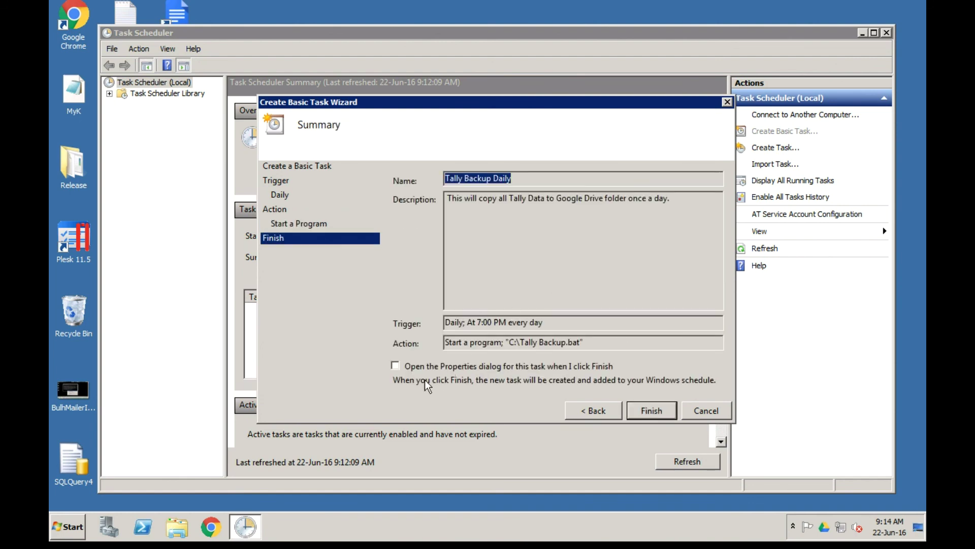
# Step: Finish creating the task with the option to open its Properties dialog enabled
pyautogui.click(397, 369)
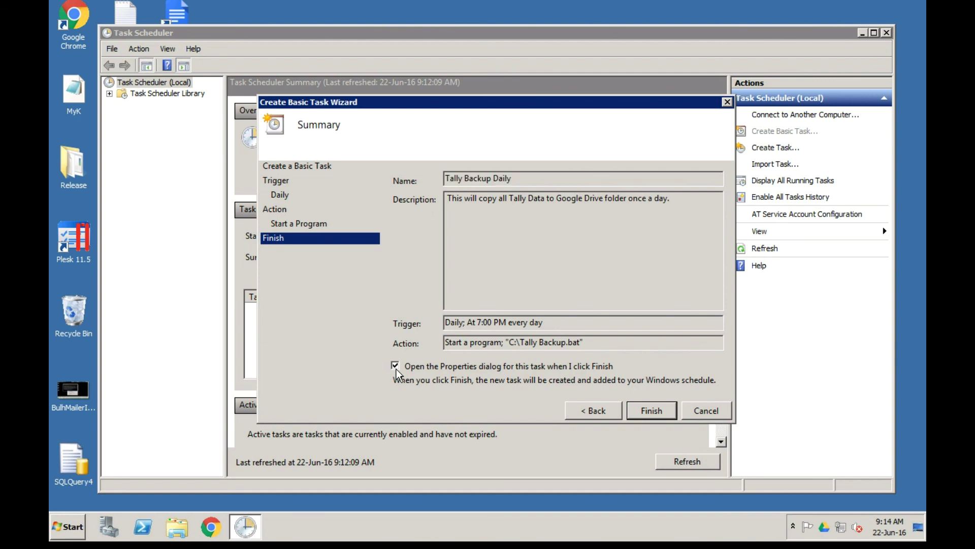
pyautogui.click(641, 407)
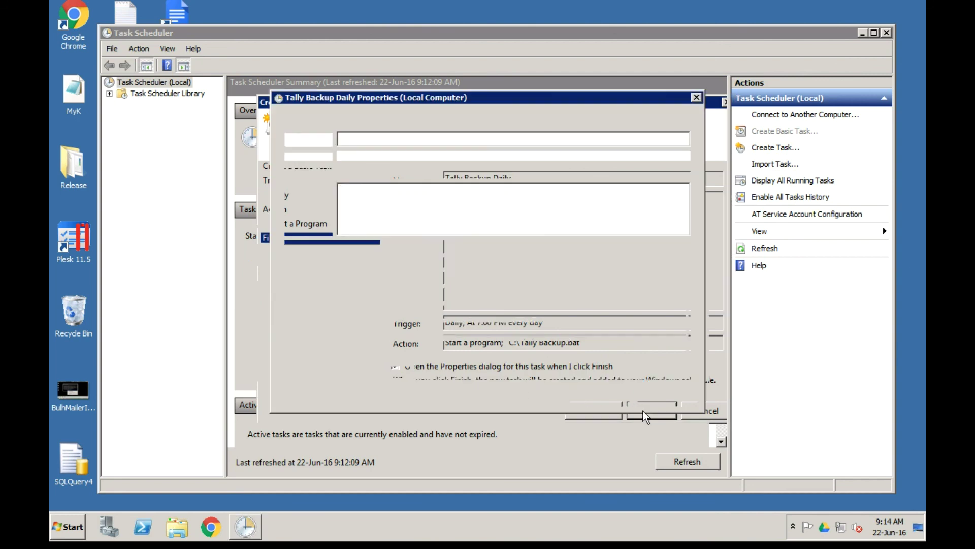
pyautogui.click(578, 299)
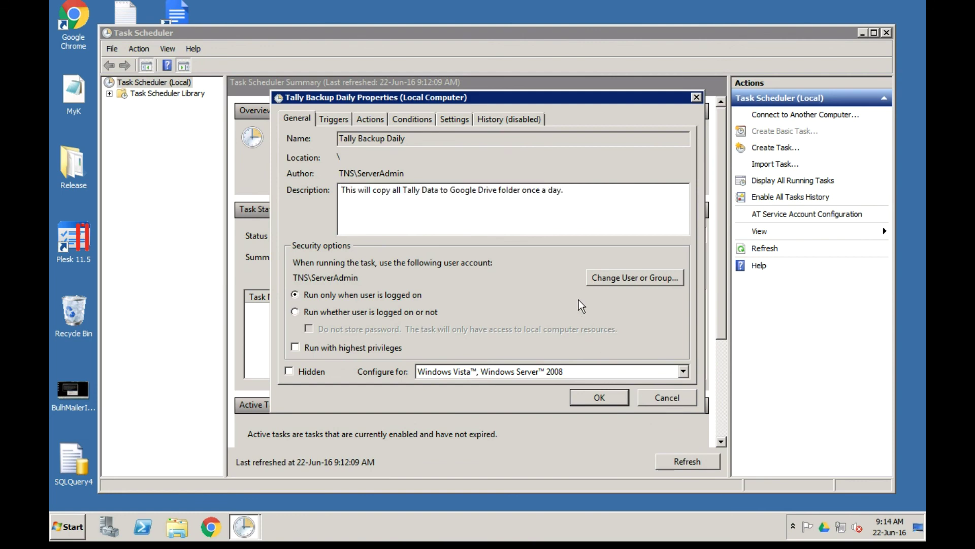
# Step: Set the task to run whether the user is logged on or not, and authorize it with the account password
pyautogui.click(295, 312)
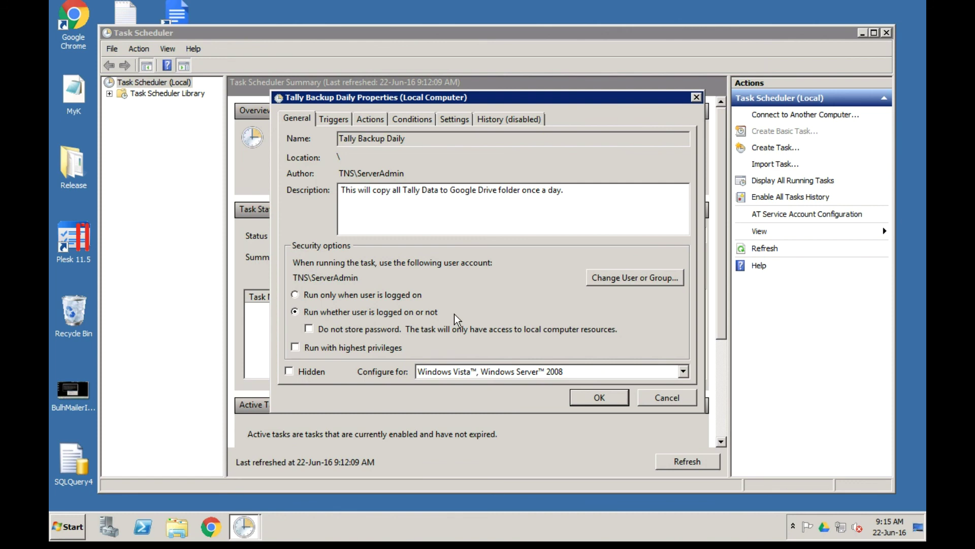
pyautogui.click(586, 398)
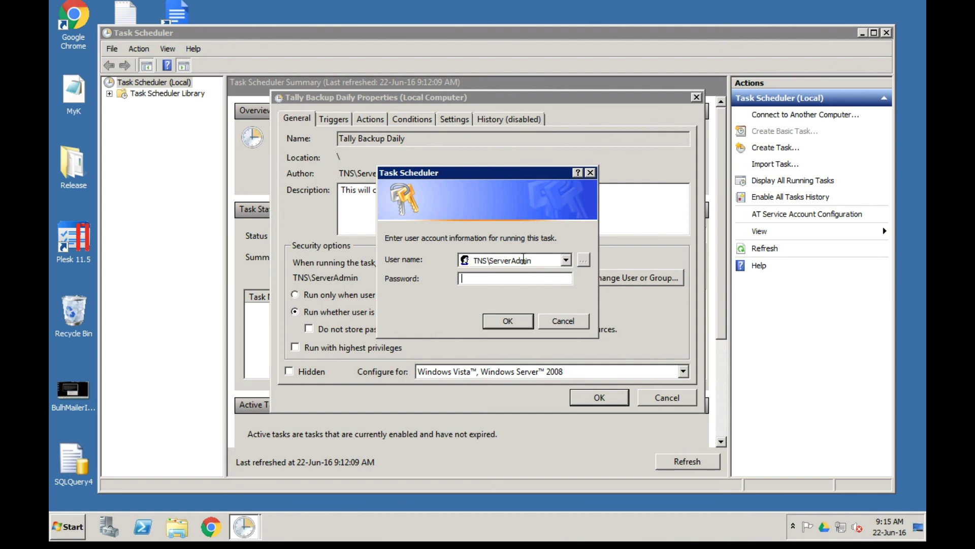
pyautogui.write('*********')
pyautogui.click(507, 321)
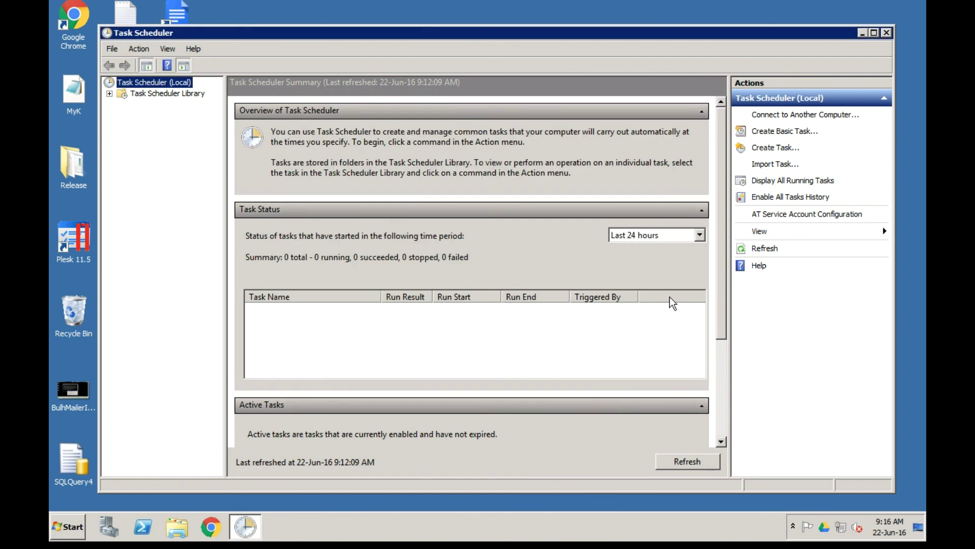
# Step: Open the Task Scheduler Library, widen its Name column and select the Tally Backup Daily task
pyautogui.click(108, 94)
pyautogui.click(139, 96)
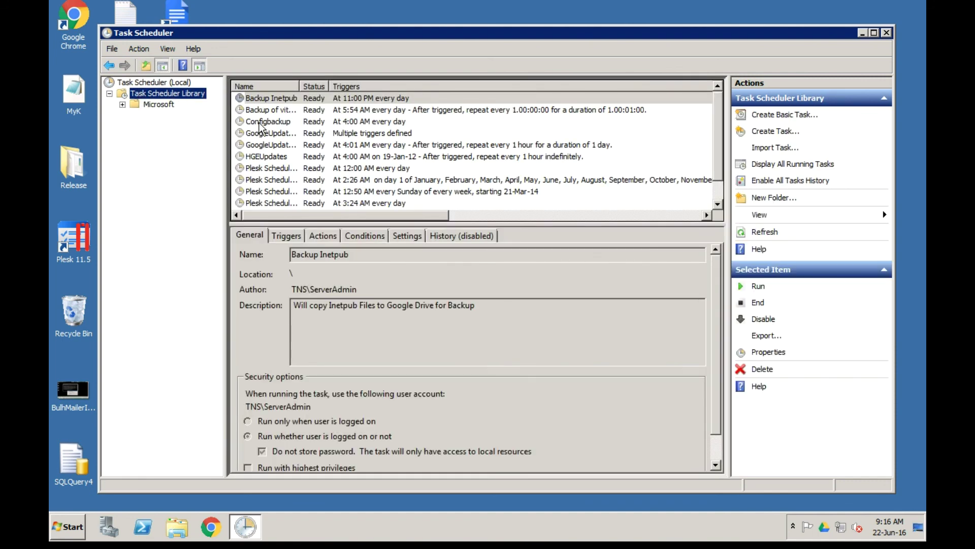
pyautogui.moveTo(300, 86); pyautogui.dragTo(349, 87)
pyautogui.scroll(-1, 322, 141)
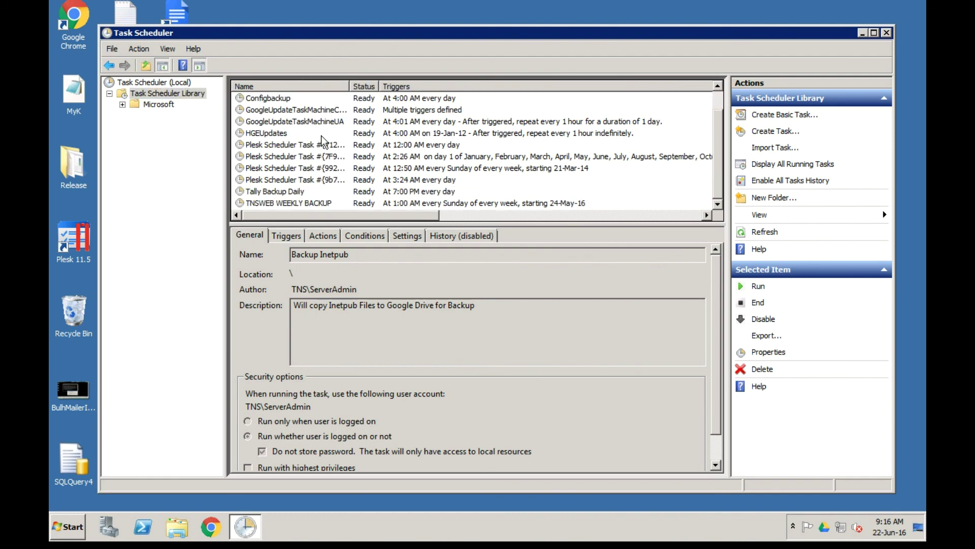
pyautogui.click(297, 195)
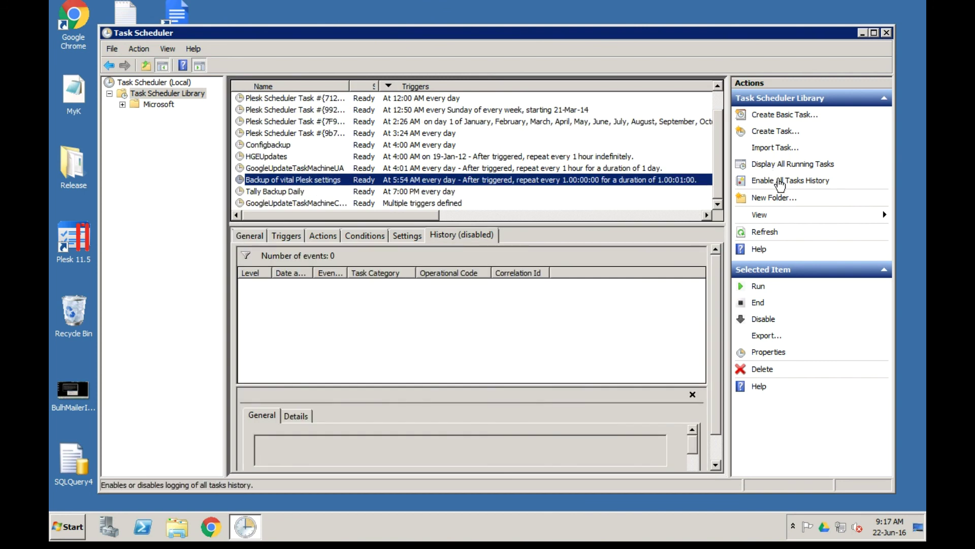
# Step: Select the Tally Backup Daily task, show its history and enable history for all tasks
pyautogui.click(447, 191)
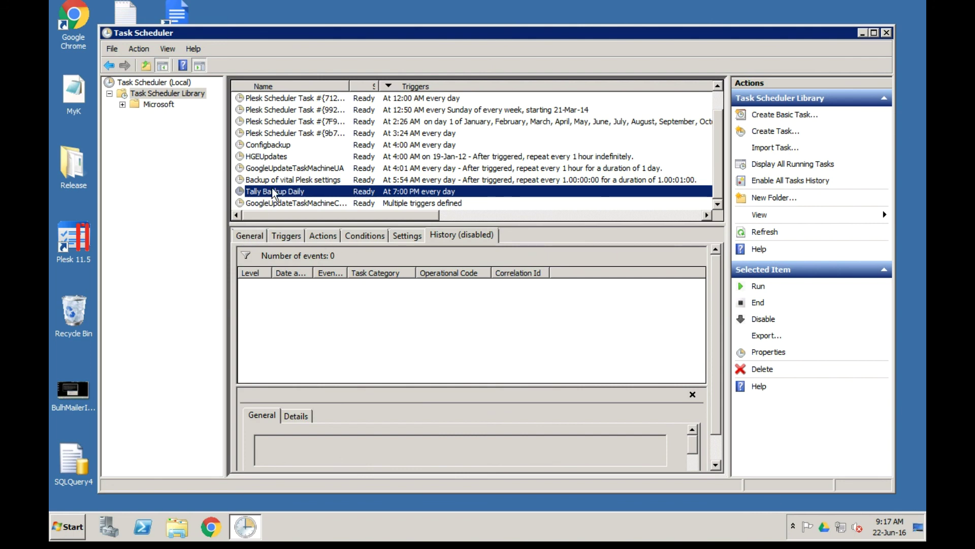
pyautogui.click(248, 238)
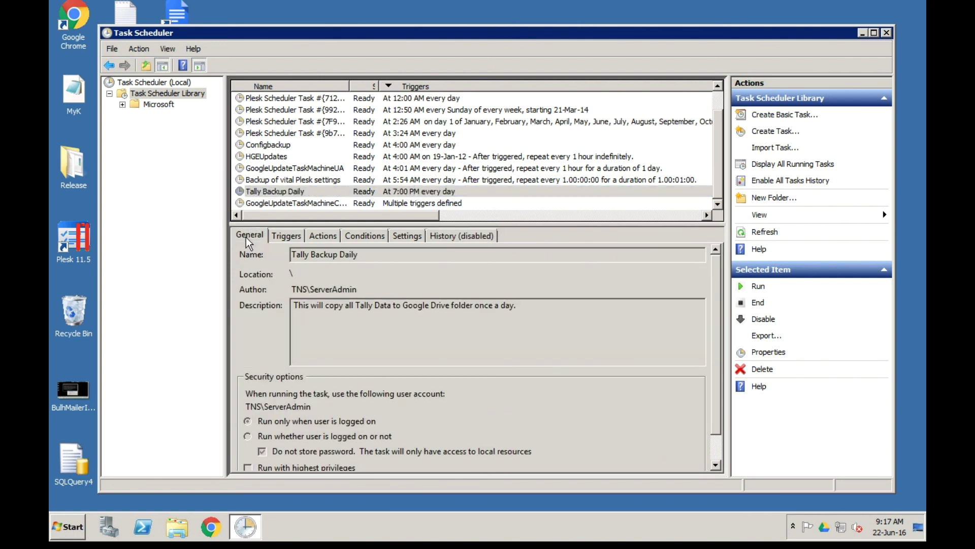
pyautogui.click(435, 240)
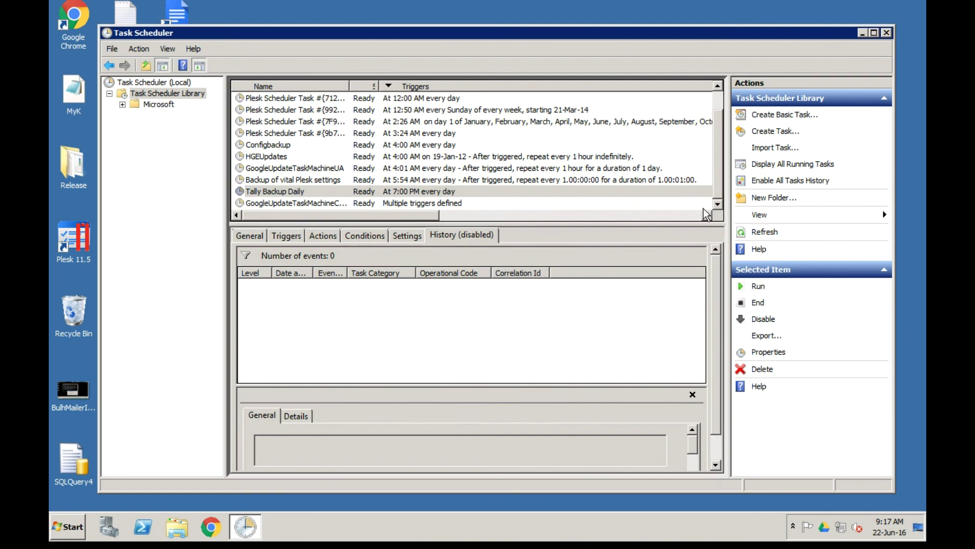
pyautogui.click(791, 184)
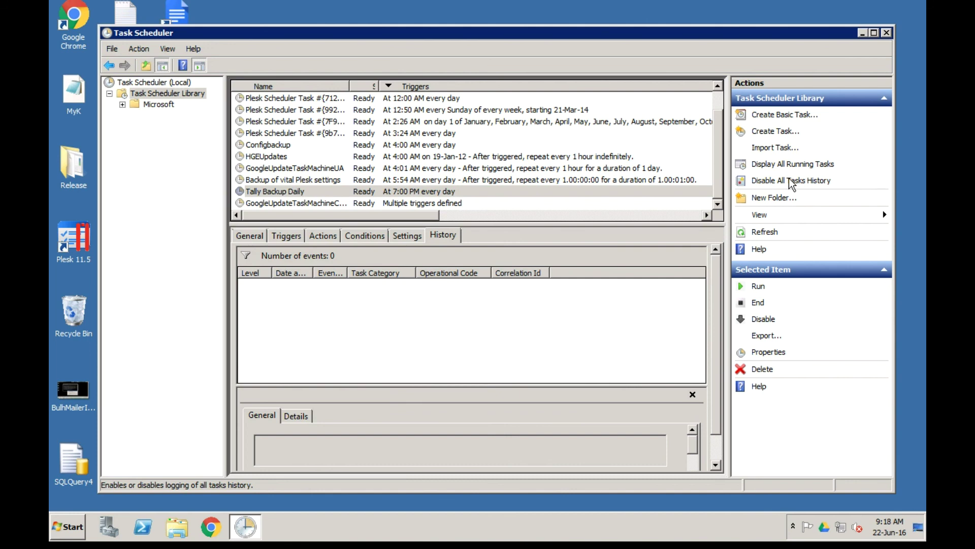
# Step: Run the Tally Backup Daily task on demand twice
pyautogui.click(742, 289)
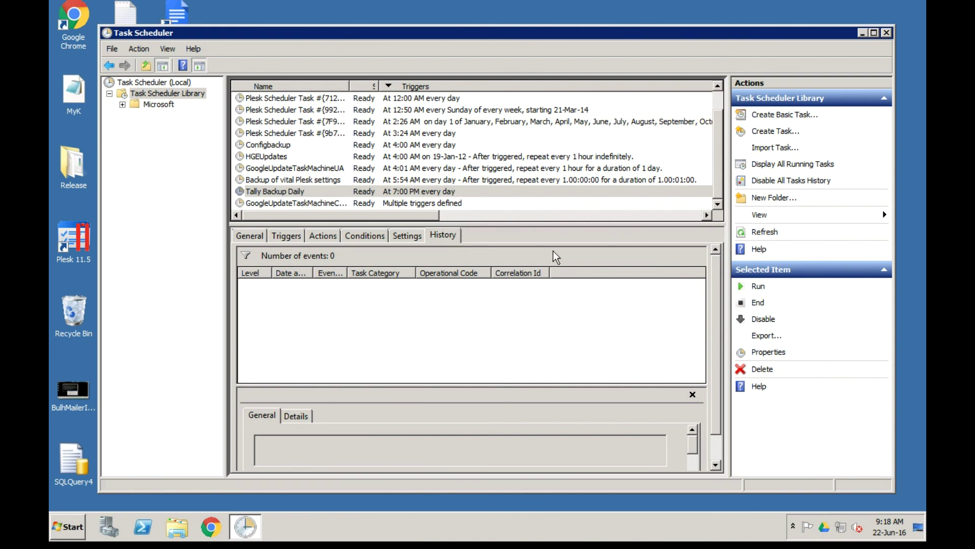
pyautogui.rightClick(298, 189)
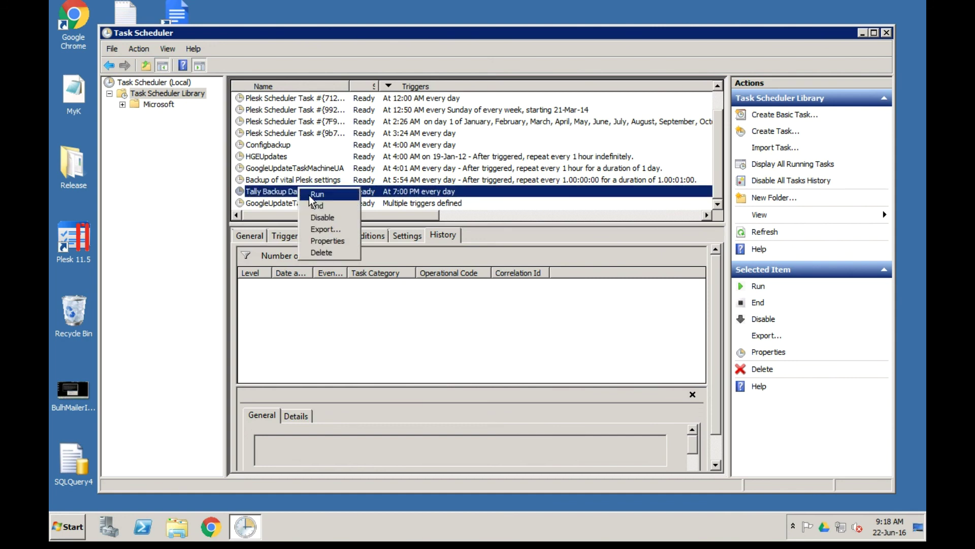
pyautogui.click(310, 195)
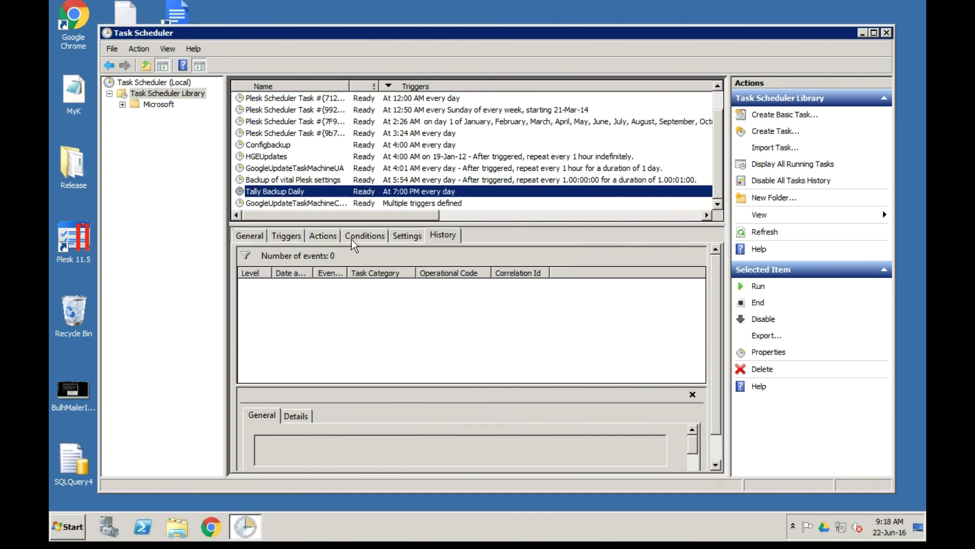
# Step: Review the Tally Backup Daily task's general details, triggers, actions, conditions and settings, and check its run history
pyautogui.click(256, 237)
pyautogui.click(288, 232)
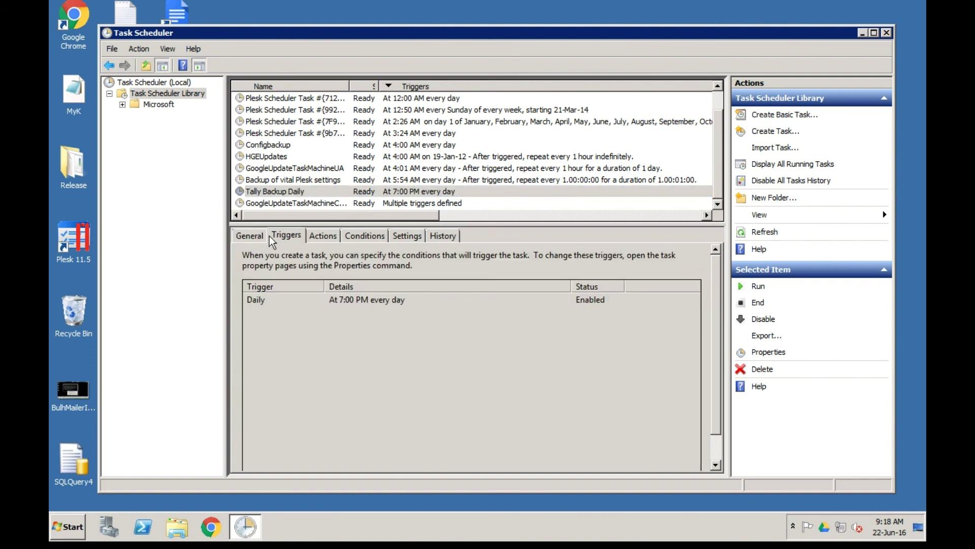
pyautogui.click(254, 235)
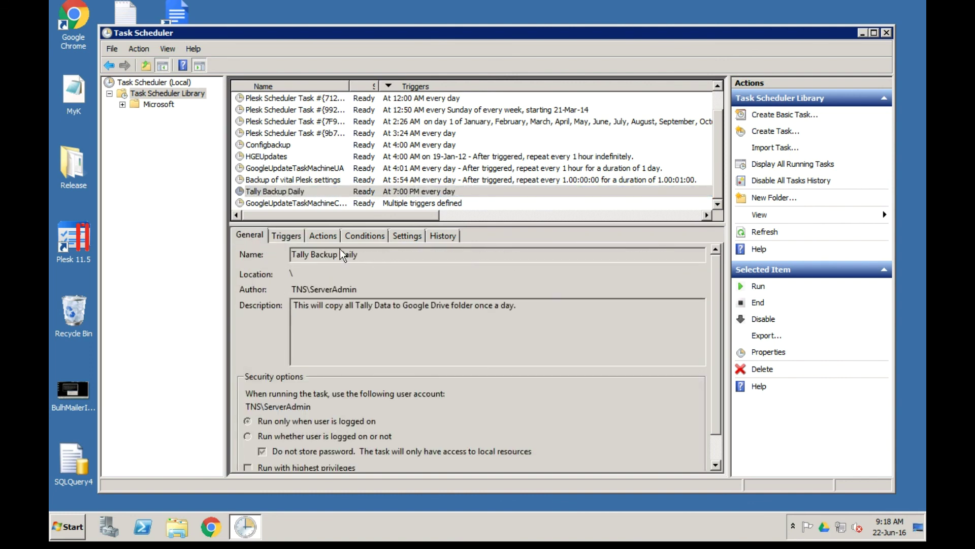
pyautogui.click(298, 239)
pyautogui.click(320, 237)
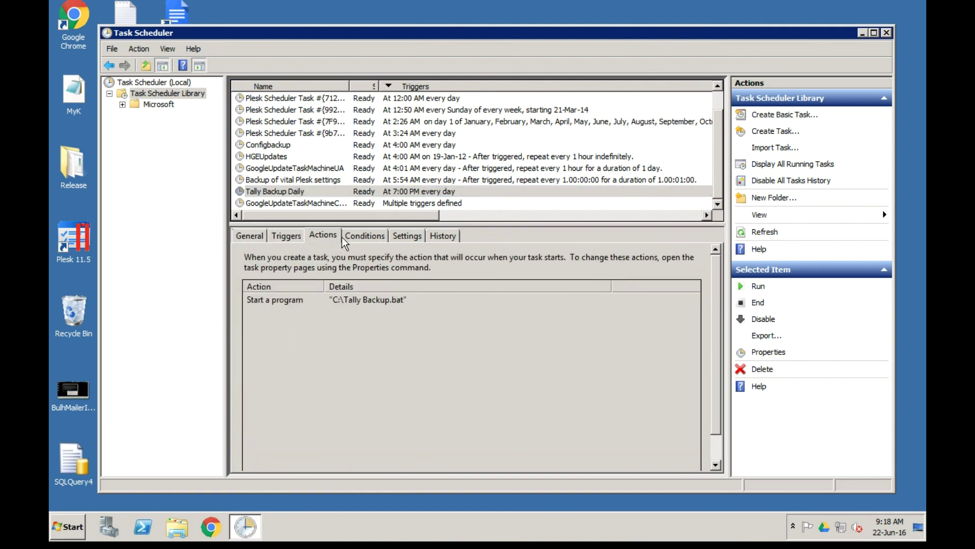
pyautogui.click(357, 236)
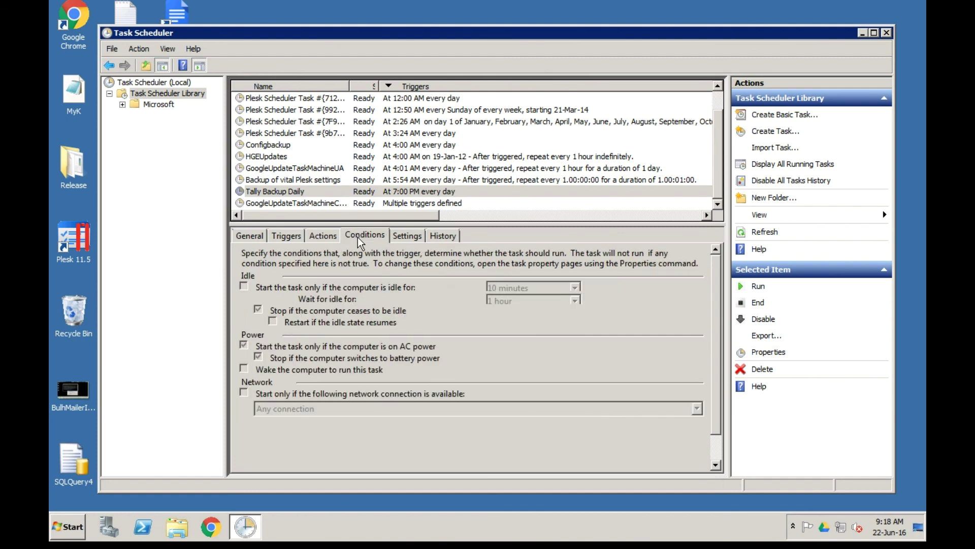
pyautogui.click(395, 237)
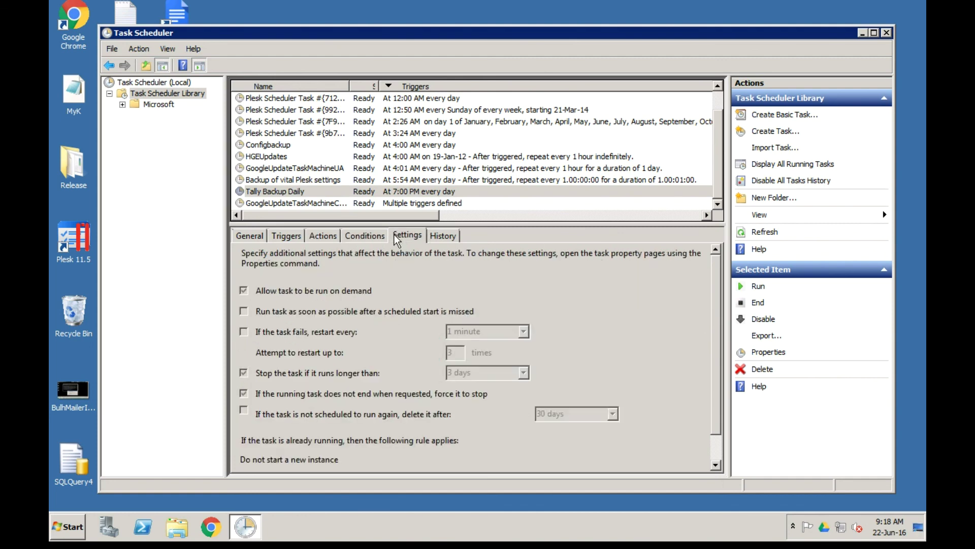
pyautogui.click(446, 236)
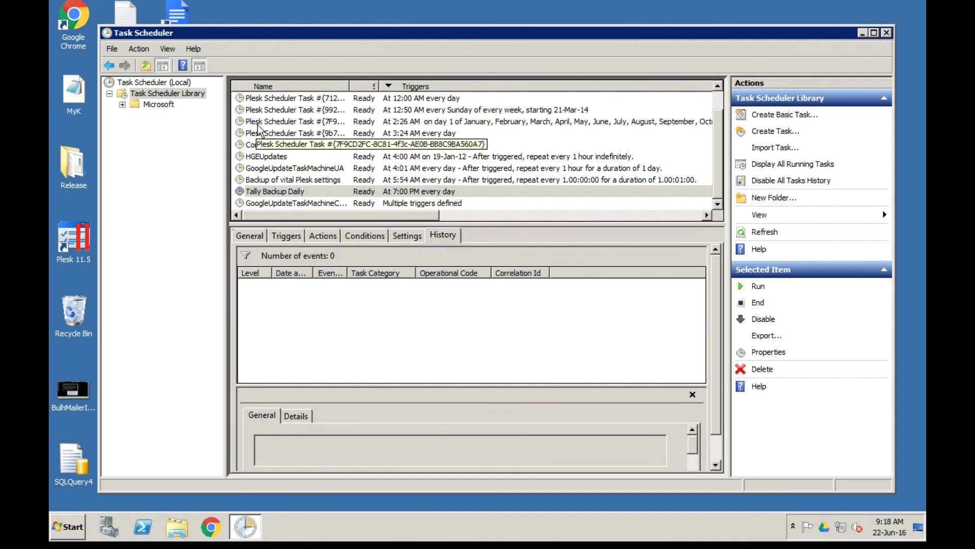
pyautogui.click(295, 192)
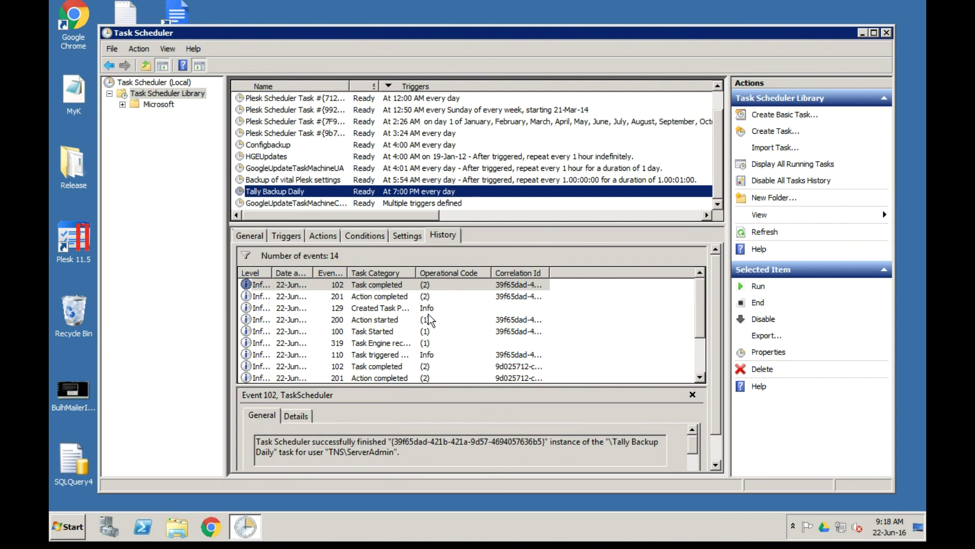
# Step: Widen the date, event ID and task category columns of the task's history, review its events, and close Task Scheduler
pyautogui.click(700, 361)
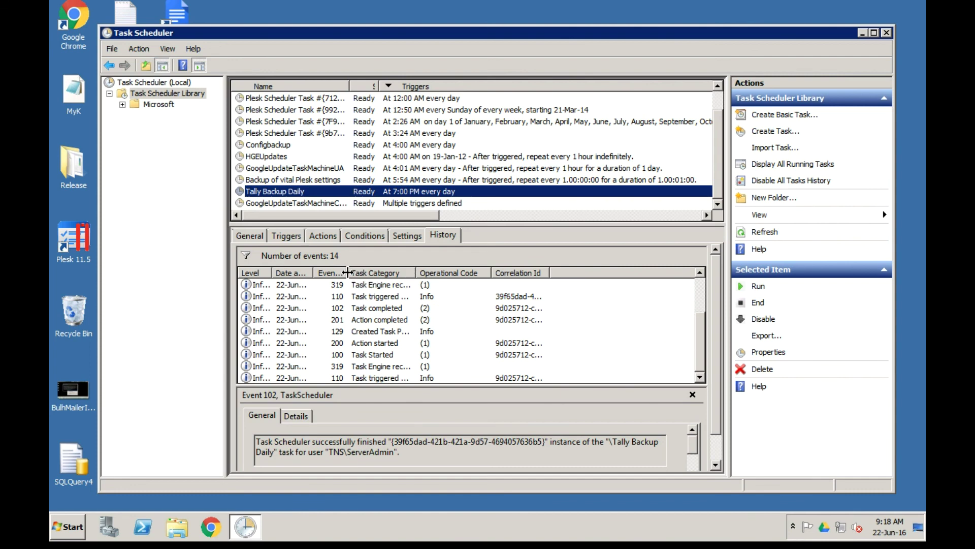
pyautogui.moveTo(347, 273); pyautogui.dragTo(353, 273)
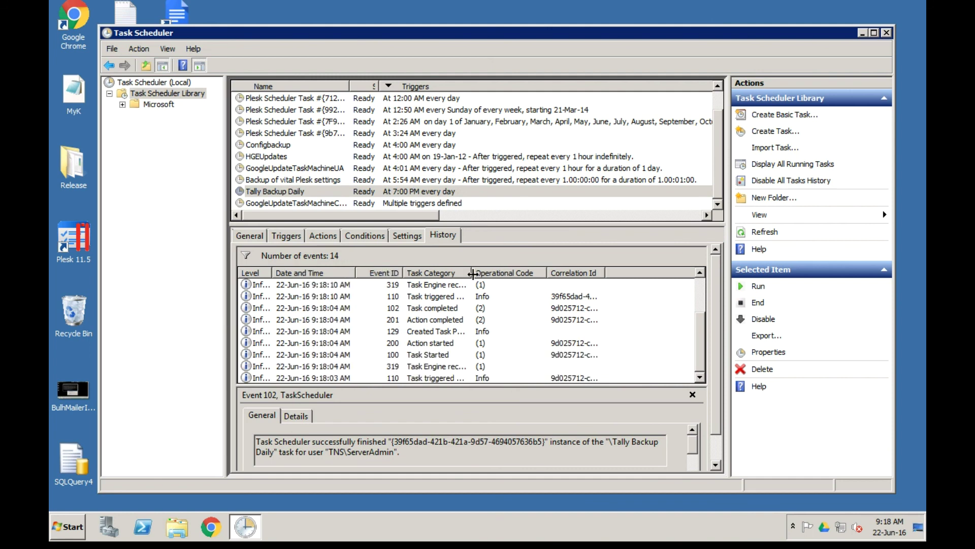
pyautogui.moveTo(471, 273); pyautogui.dragTo(538, 273)
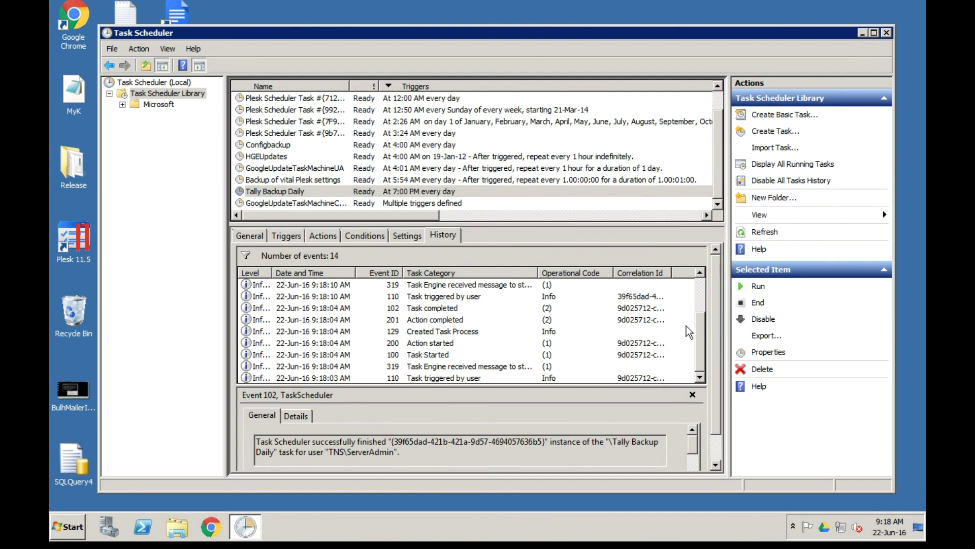
pyautogui.moveTo(696, 331); pyautogui.dragTo(696, 266)
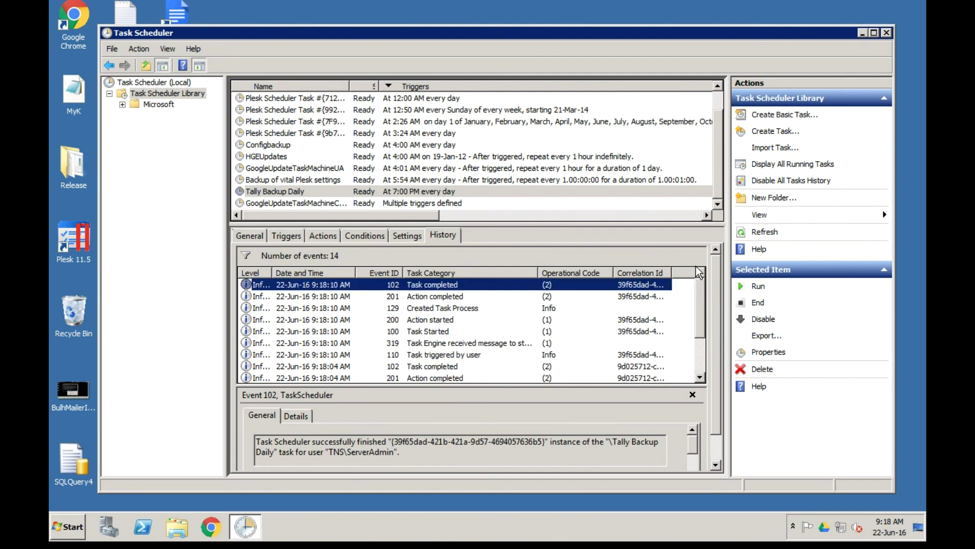
pyautogui.click(699, 374)
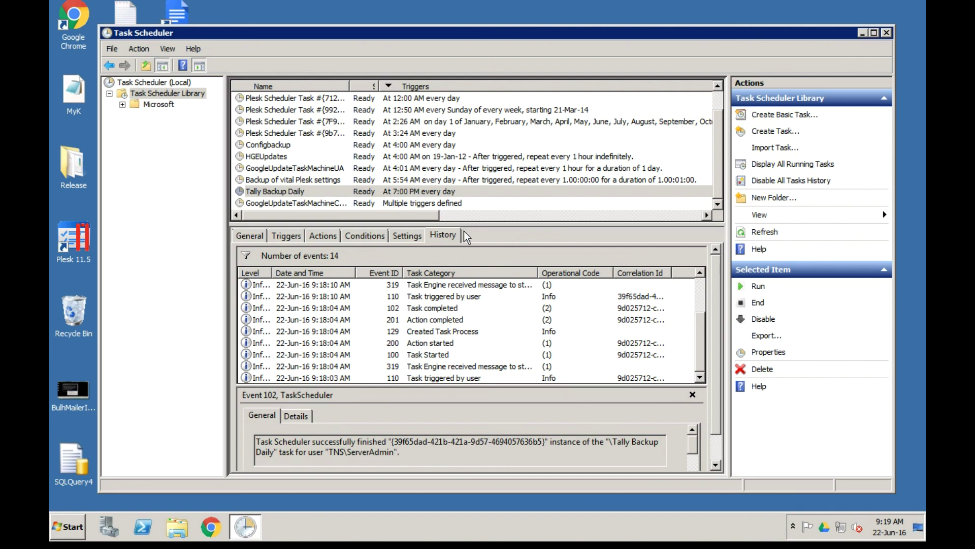
pyautogui.click(251, 235)
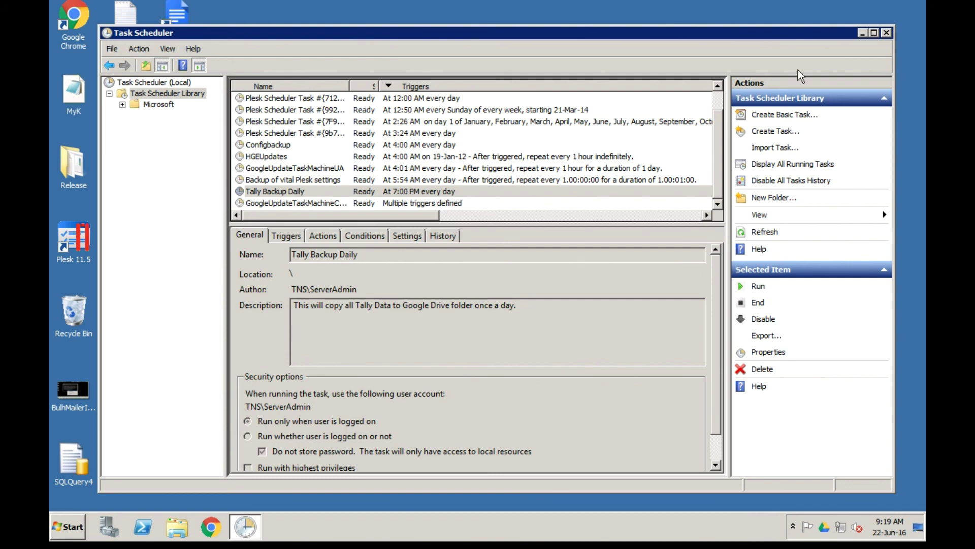
pyautogui.click(887, 34)
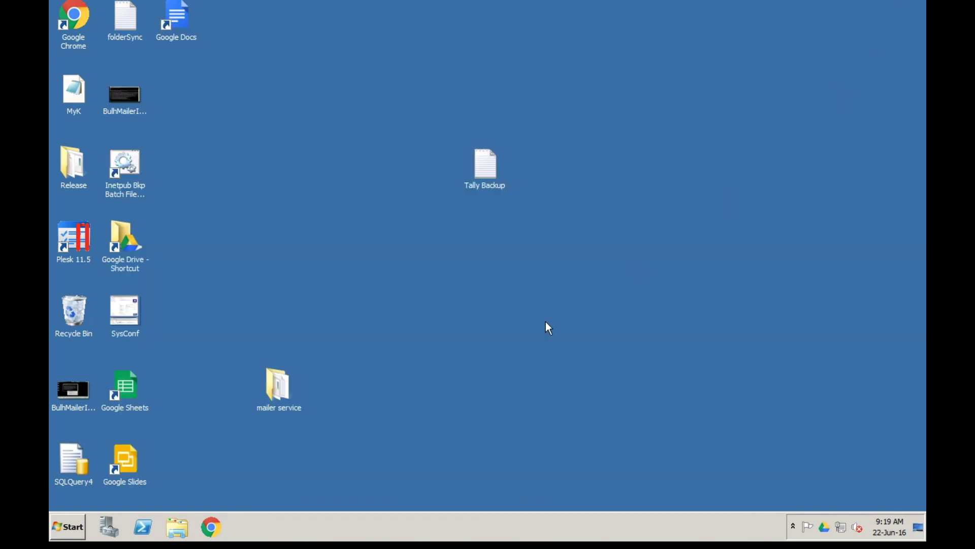
# Step: Open the local Google Drive folder and start creating a new item alongside the Tally_Bkp folder
pyautogui.doubleClick(823, 524)
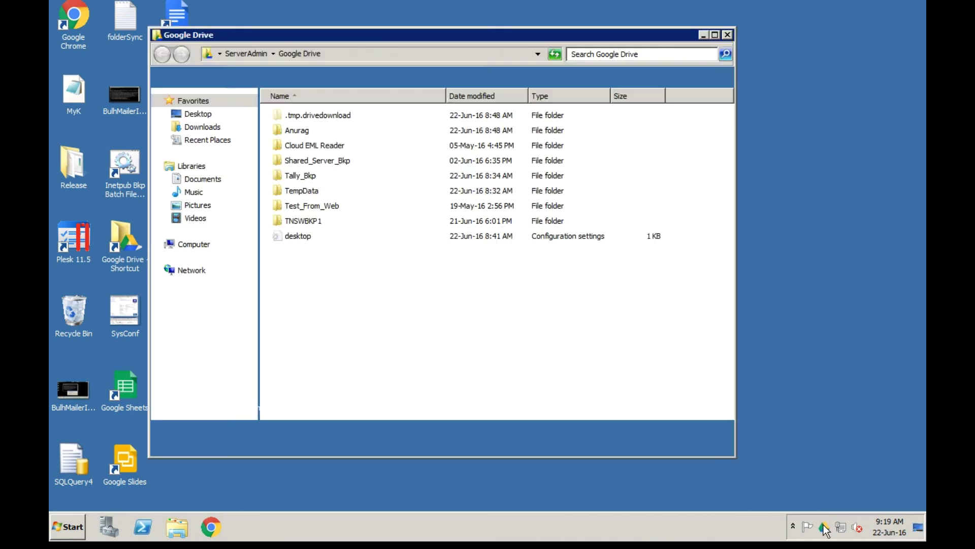
pyautogui.click(309, 181)
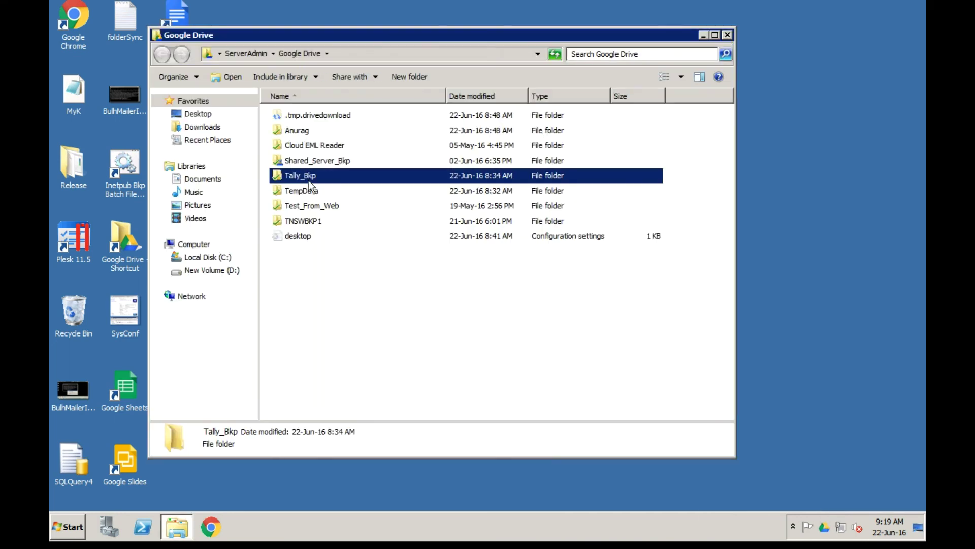
pyautogui.click(299, 258)
pyautogui.rightClick(296, 252)
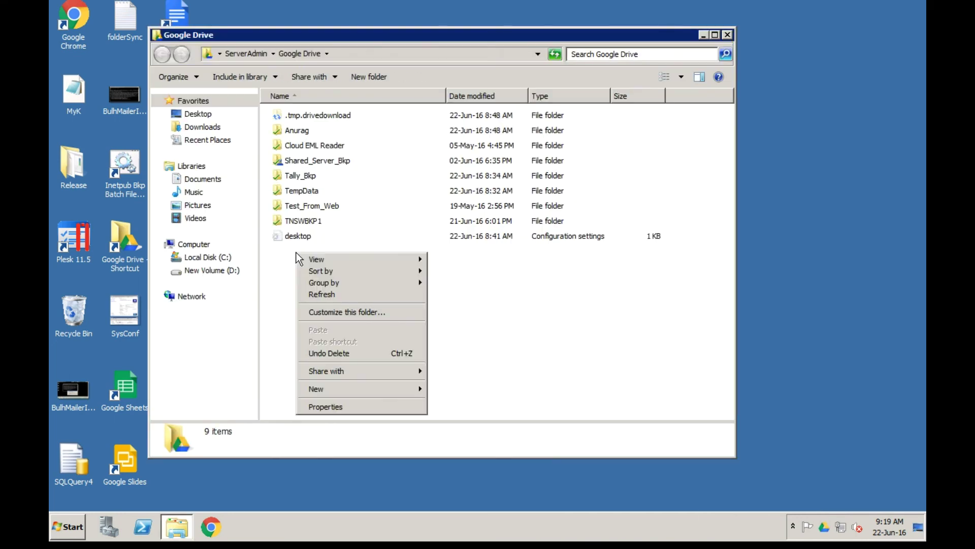
pyautogui.moveTo(369, 389)
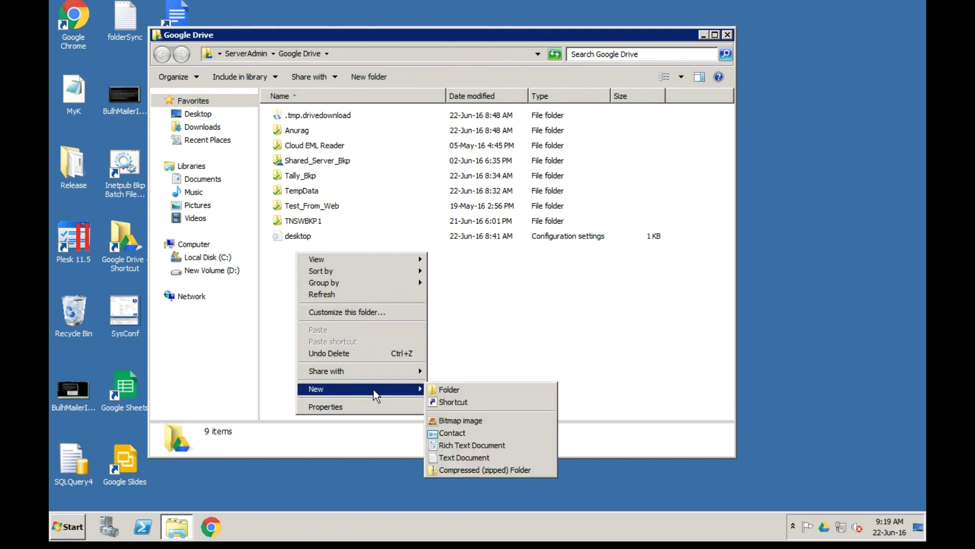
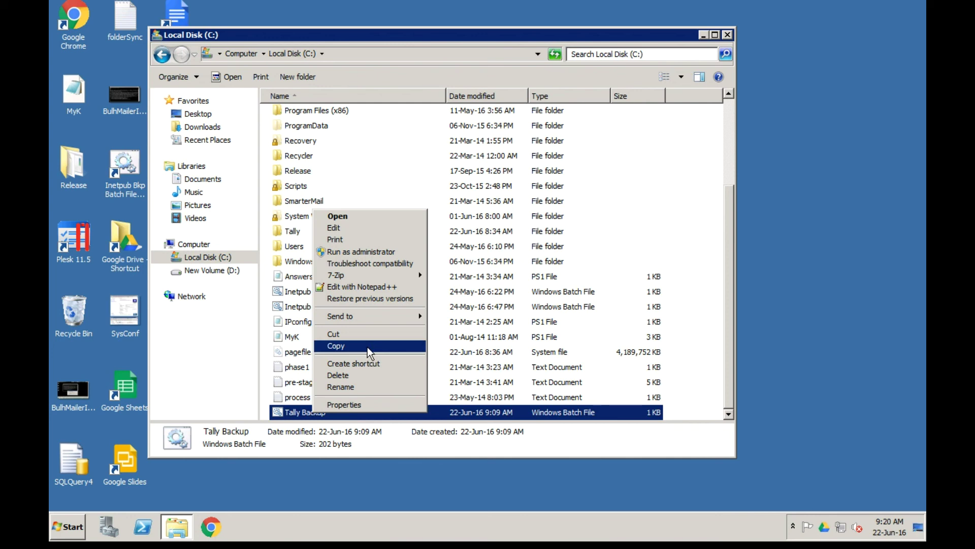
# Step: Duplicate the Tally Backup batch file in the root of Local Disk (C:)
pyautogui.click(368, 348)
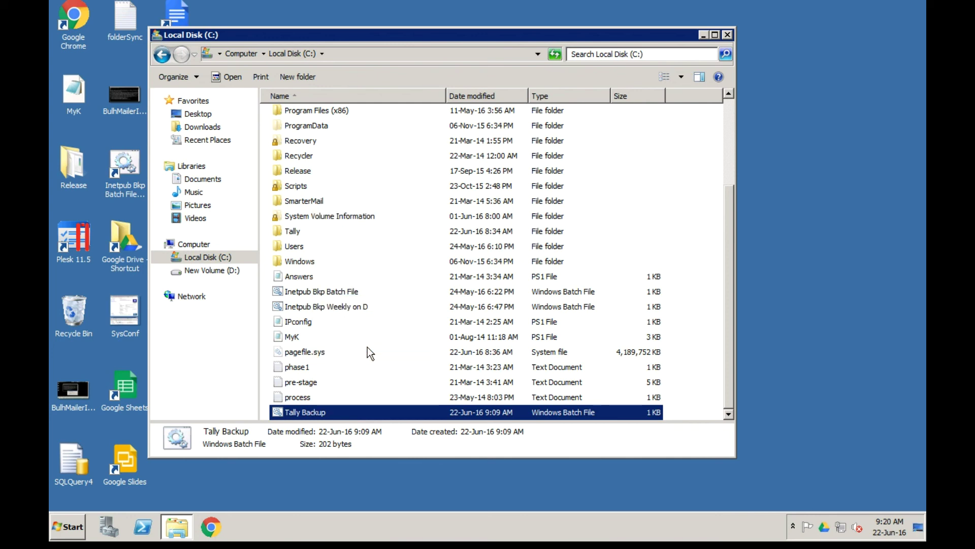
pyautogui.press('super')
pyautogui.click(367, 368)
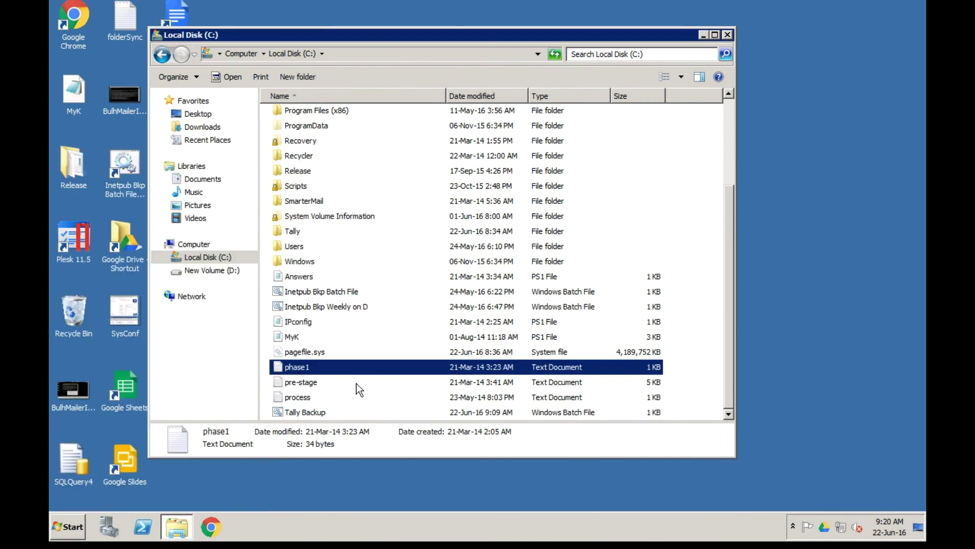
pyautogui.click(324, 410)
pyautogui.rightClick(324, 411)
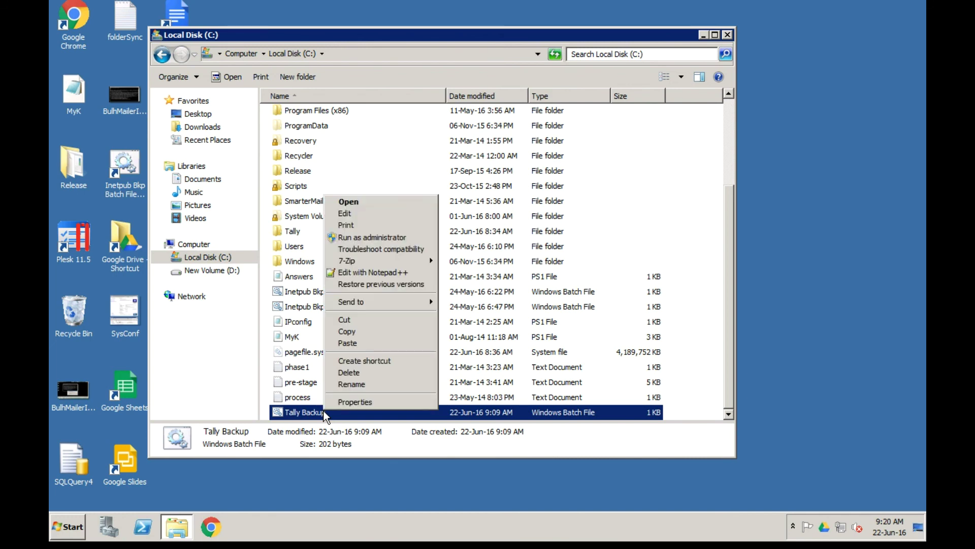
pyautogui.click(385, 341)
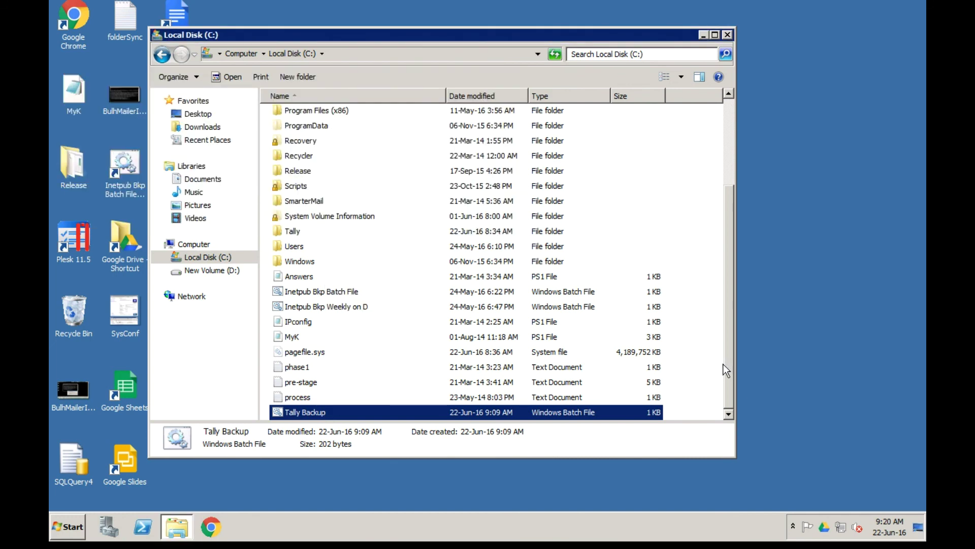
pyautogui.moveTo(723, 364); pyautogui.dragTo(727, 402)
pyautogui.hotkey('ctrl', 'v')
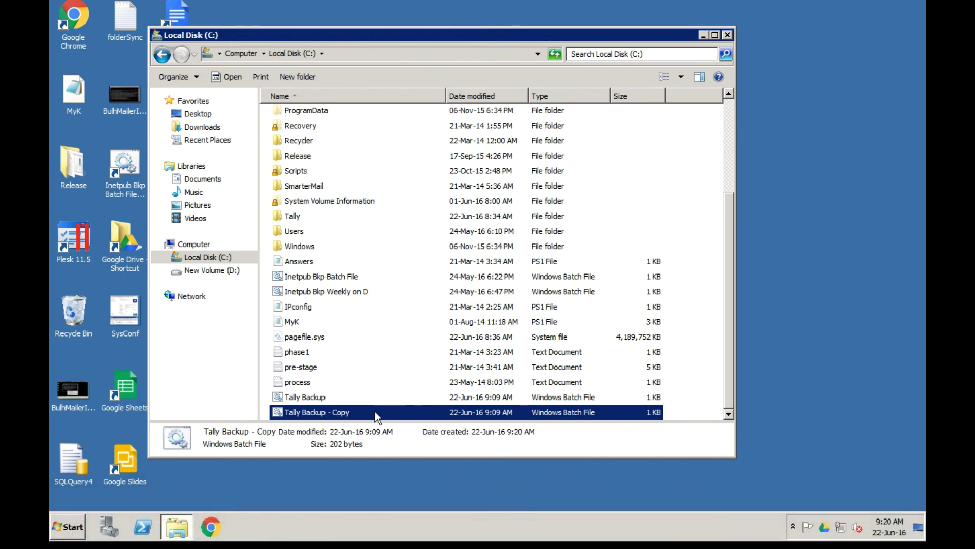
# Step: Rename the copied batch file as Tally Backup Weekly
pyautogui.rightClick(375, 411)
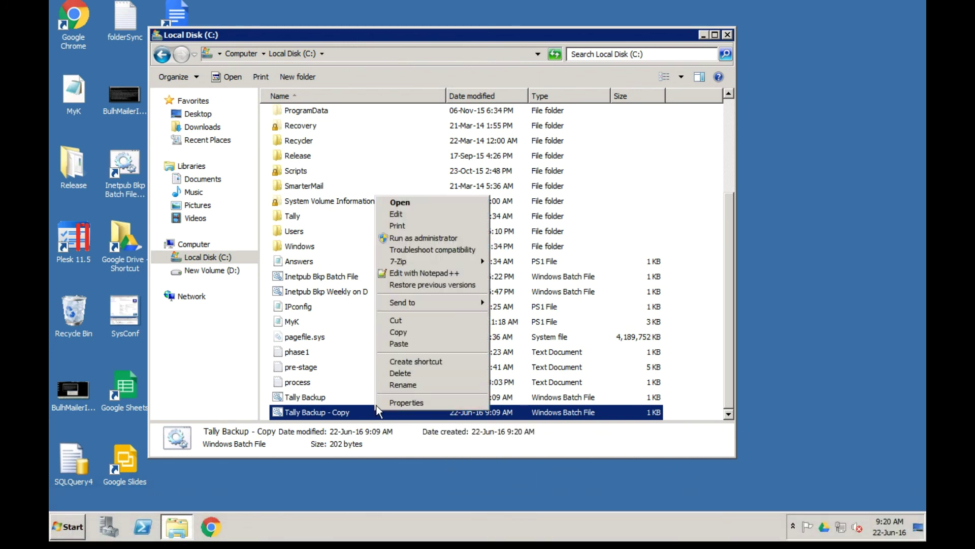
pyautogui.click(401, 385)
pyautogui.press('End')
pyautogui.press('BackSpace')
pyautogui.press('BackSpace')
pyautogui.press('BackSpace')
pyautogui.press('BackSpace')
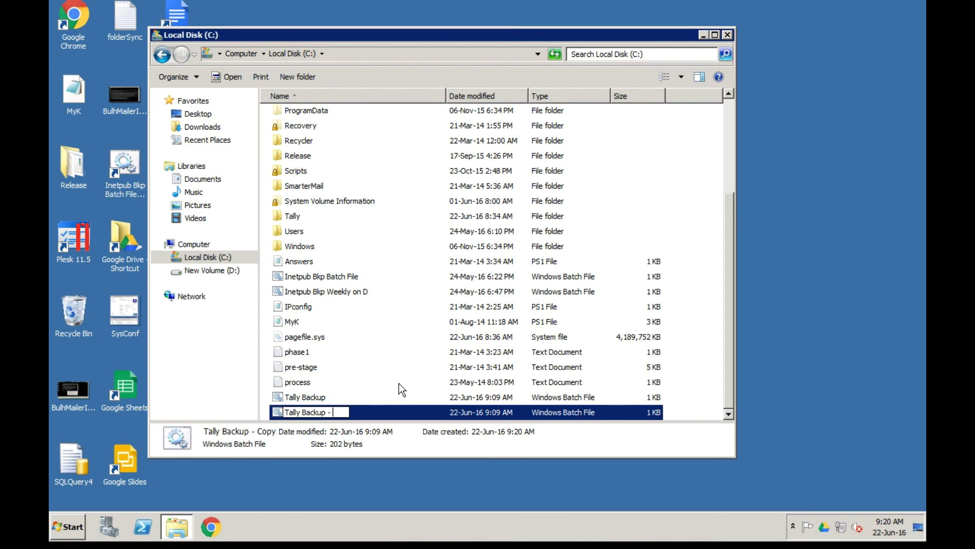
pyautogui.press('BackSpace')
pyautogui.press('BackSpace')
pyautogui.write('Weekly')
pyautogui.press('Return')
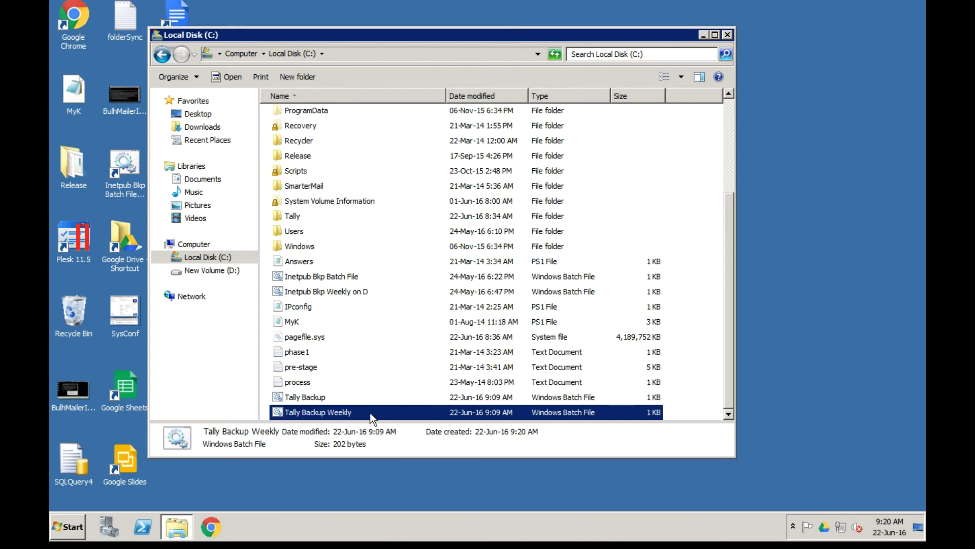
# Step: Edit the Tally Backup Weekly batch file so xcopy targets the Google Drive folder Tally_Weekly, save it, and close the C: drive window
pyautogui.rightClick(370, 413)
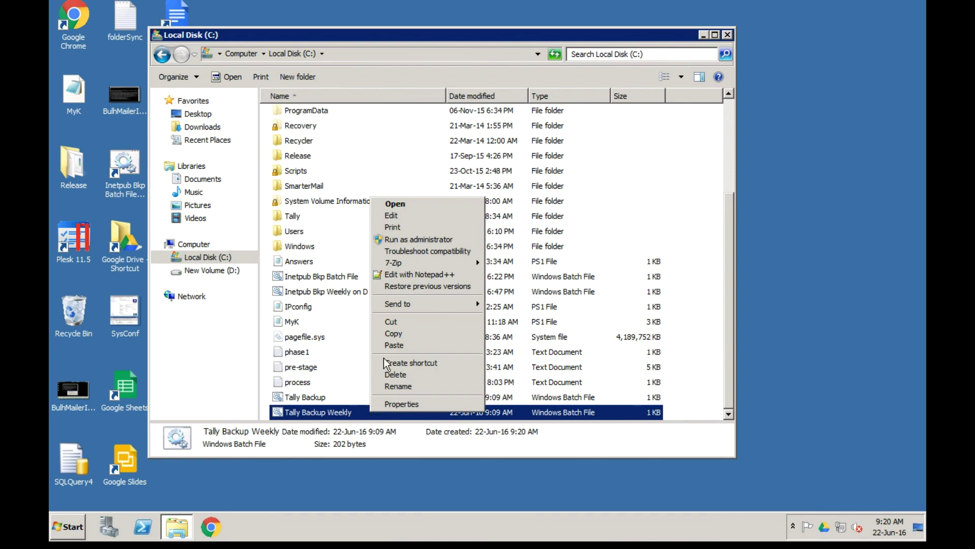
pyautogui.click(389, 219)
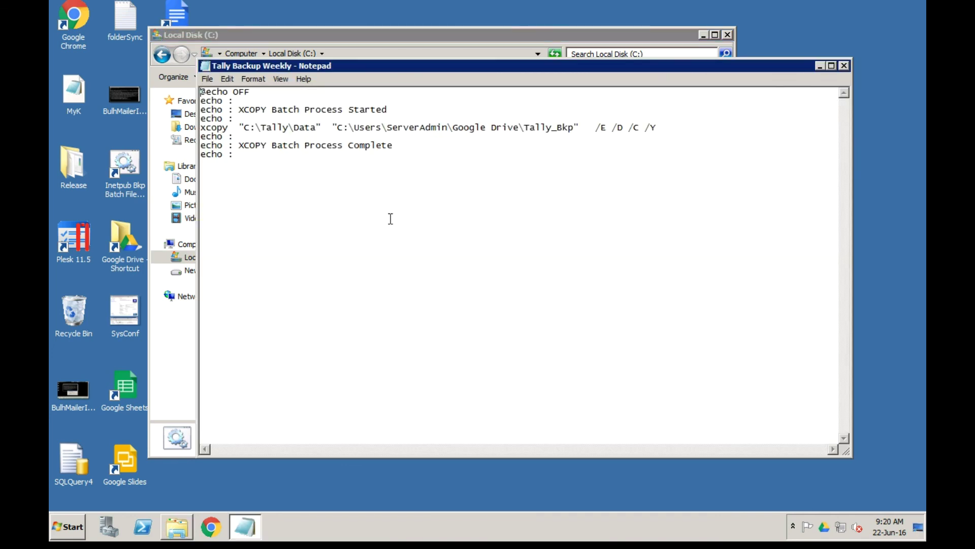
pyautogui.click(556, 127)
pyautogui.hotkey('shift', 'Right')
pyautogui.hotkey('shift', 'Right')
pyautogui.hotkey('shift', 'Right')
pyautogui.write('Weekly')
pyautogui.click(745, 160)
pyautogui.click(843, 65)
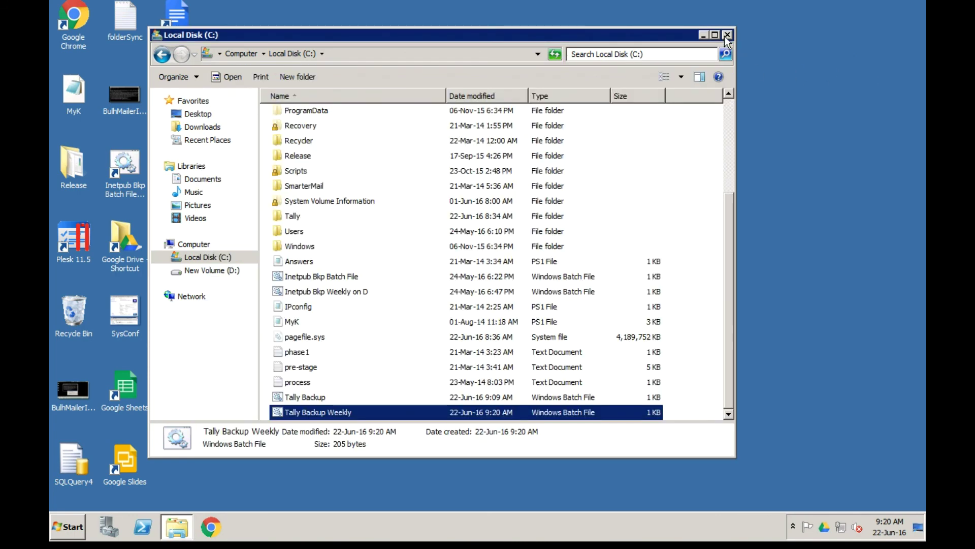
pyautogui.click(726, 35)
# Step: Open Task Scheduler and create a basic task named Tally Weekly Backup
pyautogui.click(54, 537)
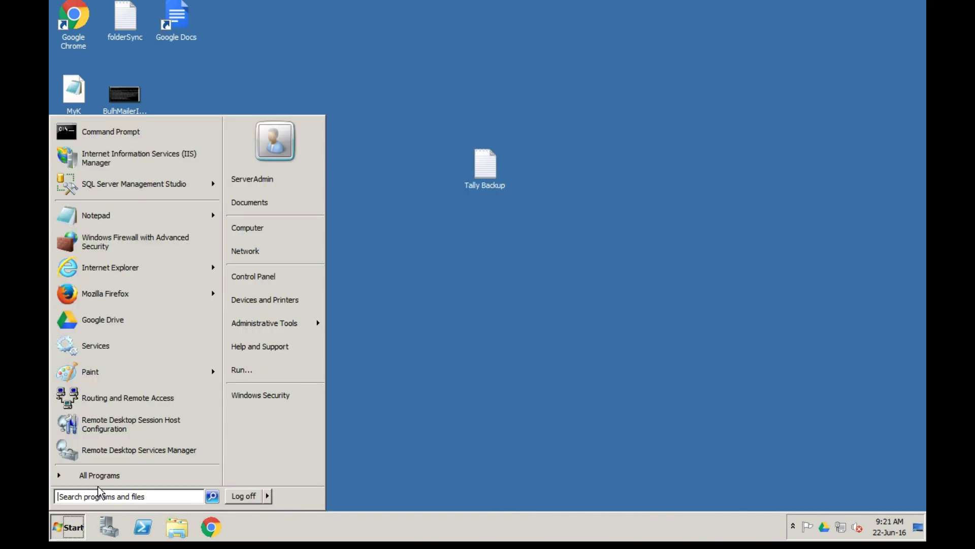
pyautogui.write('task')
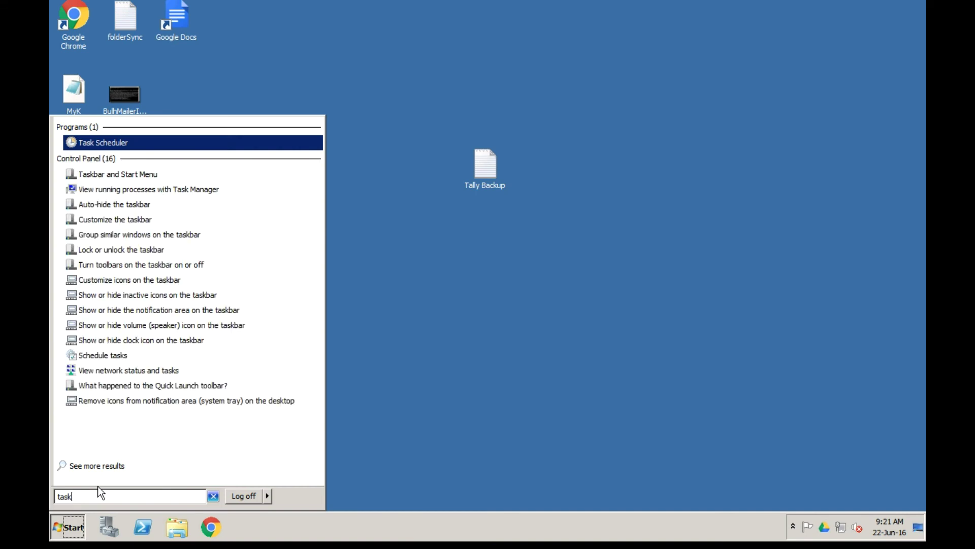
pyautogui.click(107, 144)
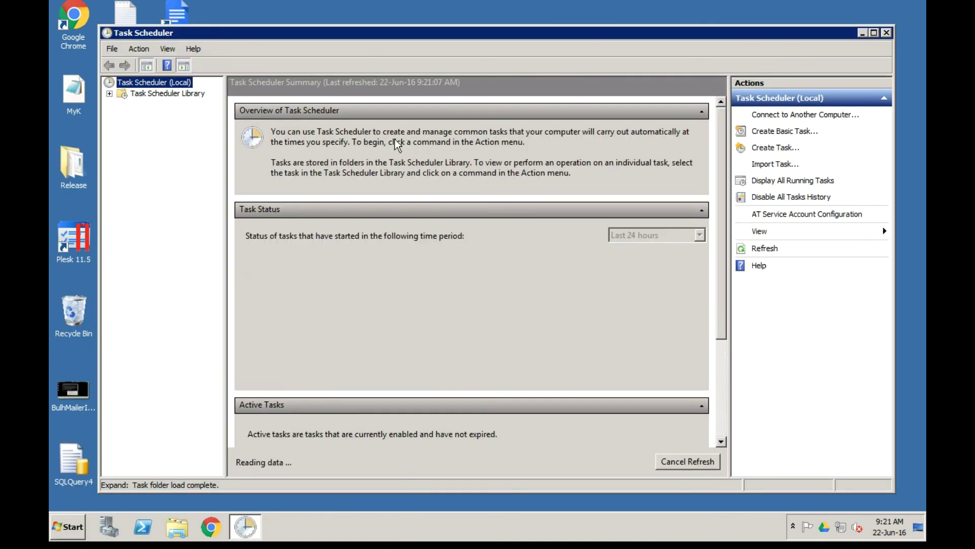
pyautogui.click(788, 134)
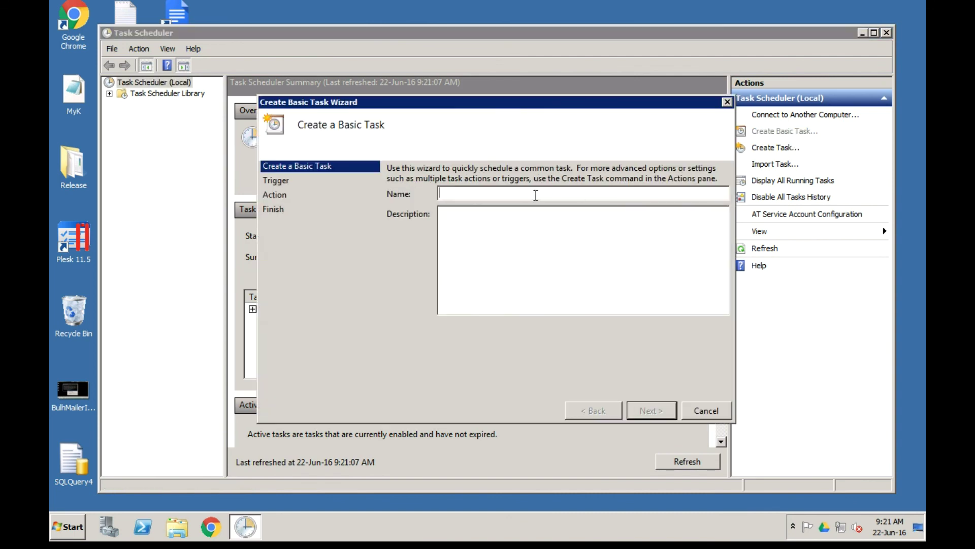
pyautogui.write('Tally Weekly Back')
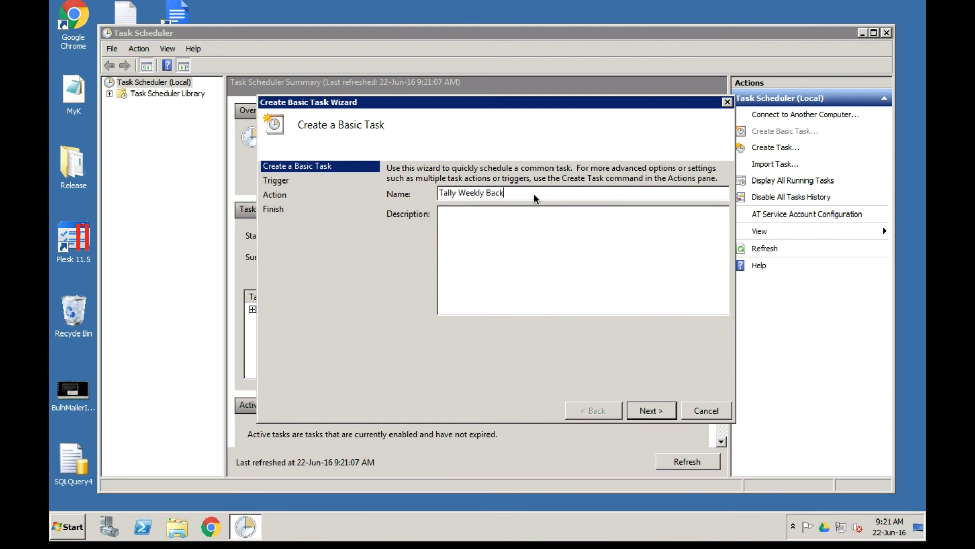
pyautogui.write('up')
pyautogui.click(651, 410)
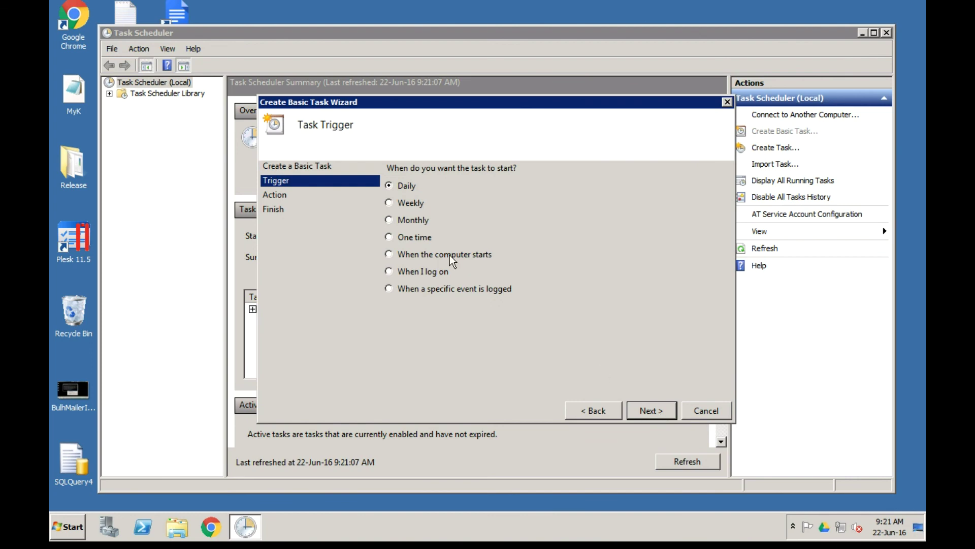
# Step: Give the task a weekly trigger that recurs on Saturday, with a start time in the 6 PM hour
pyautogui.click(390, 203)
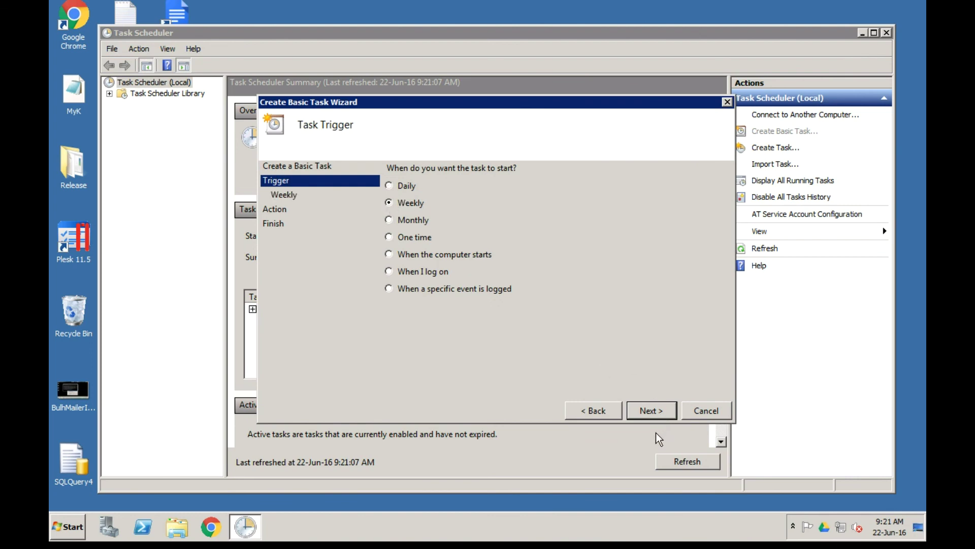
pyautogui.click(651, 410)
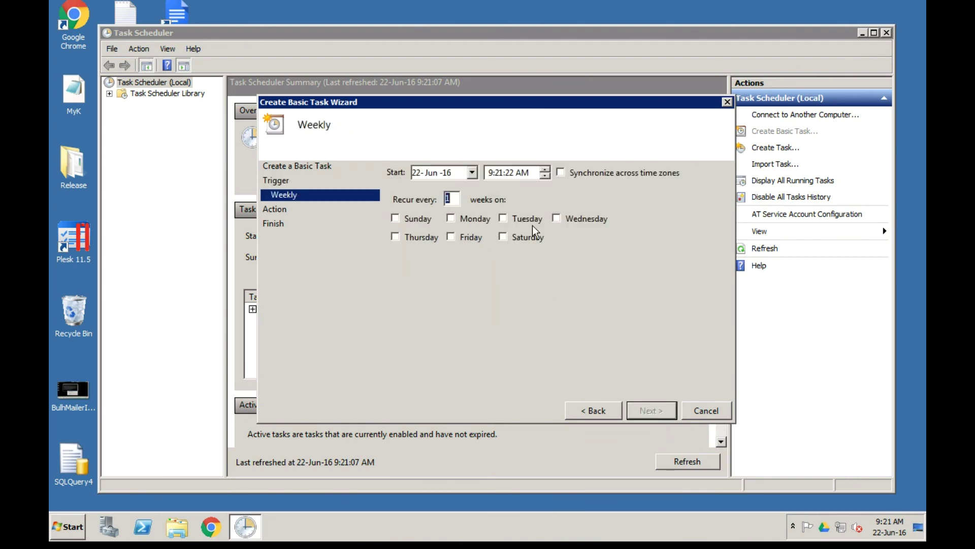
pyautogui.click(503, 237)
pyautogui.click(491, 173)
pyautogui.click(545, 177)
pyautogui.click(545, 178)
pyautogui.click(523, 173)
pyautogui.click(545, 170)
pyautogui.click(499, 172)
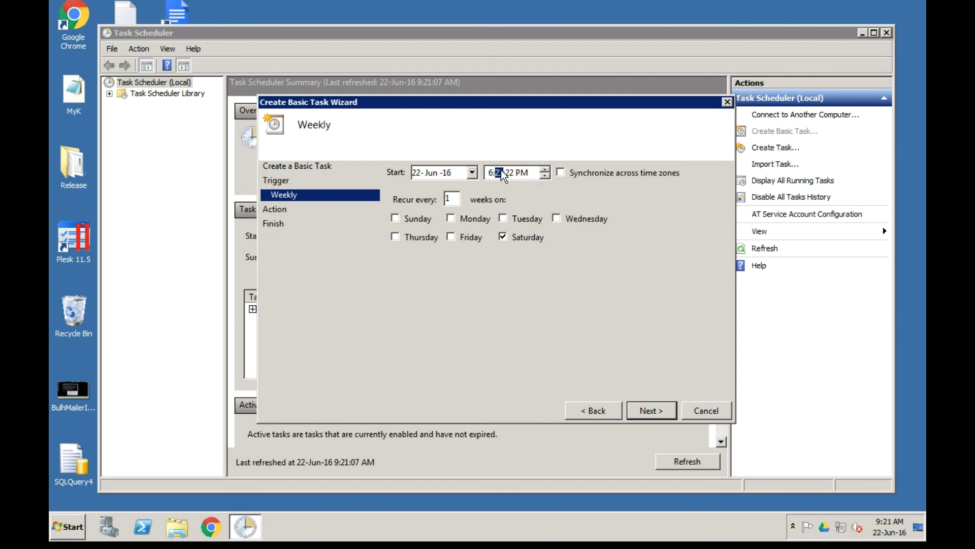
pyautogui.click(545, 169)
pyautogui.click(545, 168)
pyautogui.click(545, 169)
pyautogui.click(649, 416)
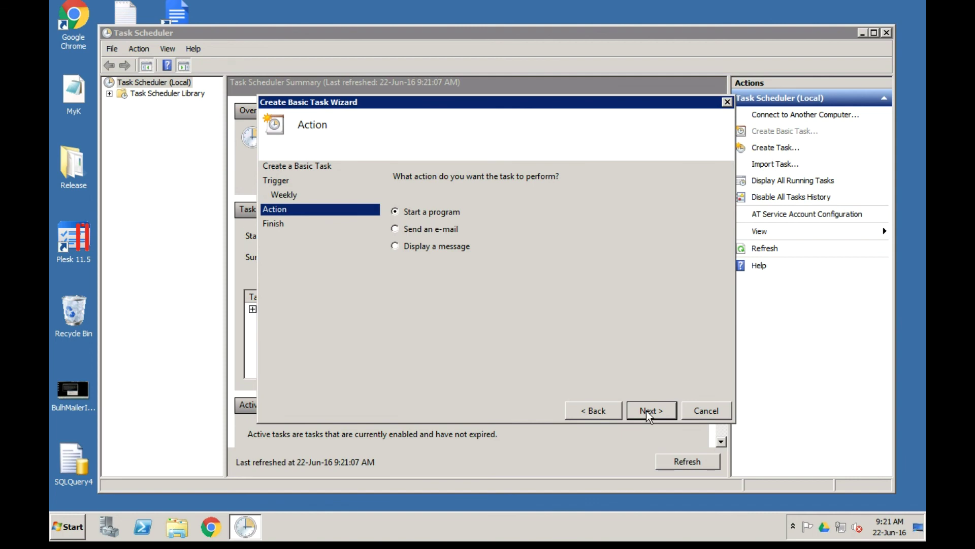
# Step: Set the weekly task to start the program Tally Backup Weekly from the C: drive and finish creating the task
pyautogui.click(648, 415)
pyautogui.click(683, 201)
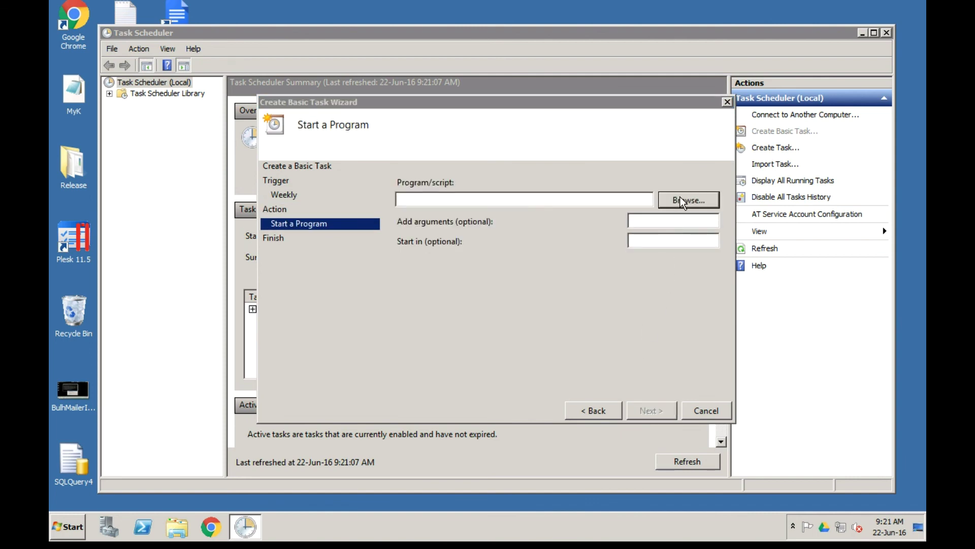
pyautogui.click(689, 362)
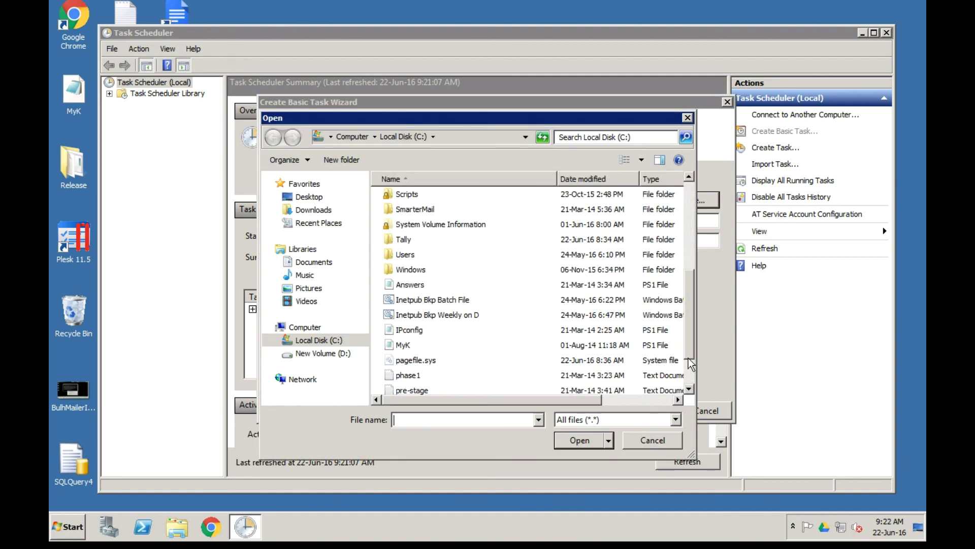
pyautogui.click(690, 362)
pyautogui.click(426, 373)
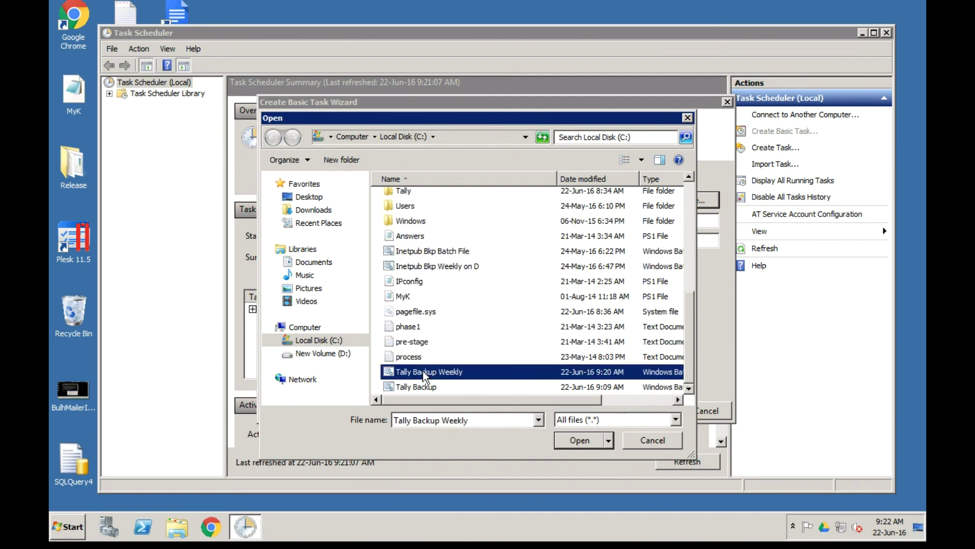
pyautogui.doubleClick(426, 374)
pyautogui.click(647, 410)
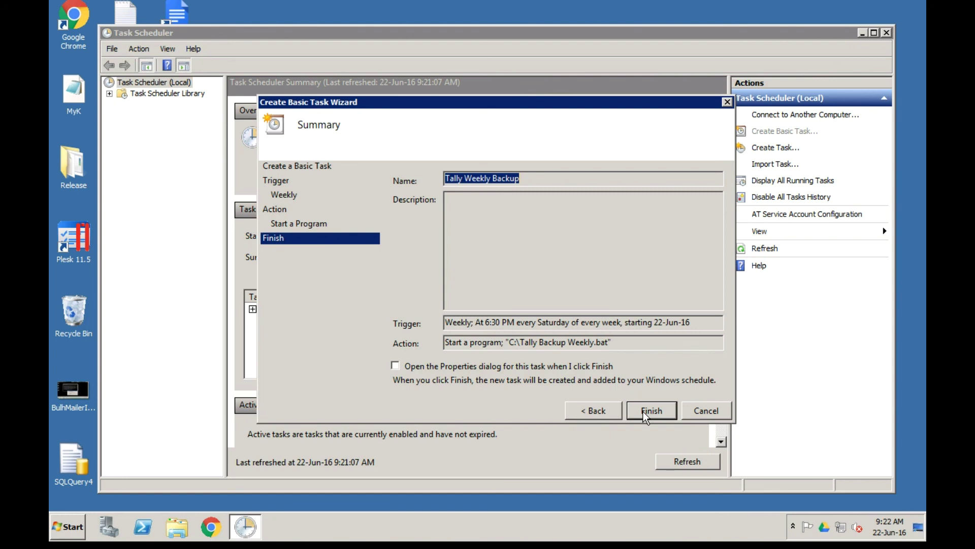
pyautogui.click(644, 415)
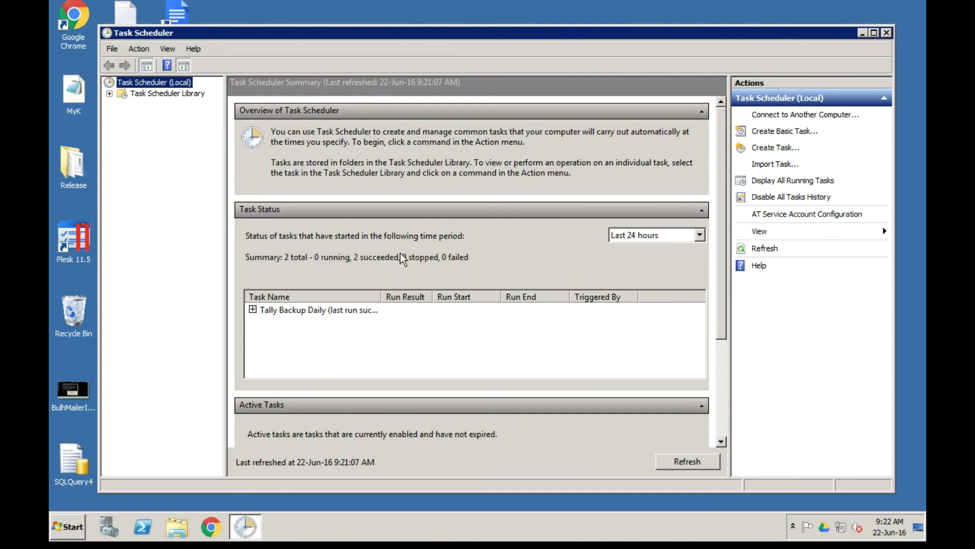
# Step: Expand the Tally Backup Daily runs in Task Status and widen the Task Name column to read the last result
pyautogui.click(253, 310)
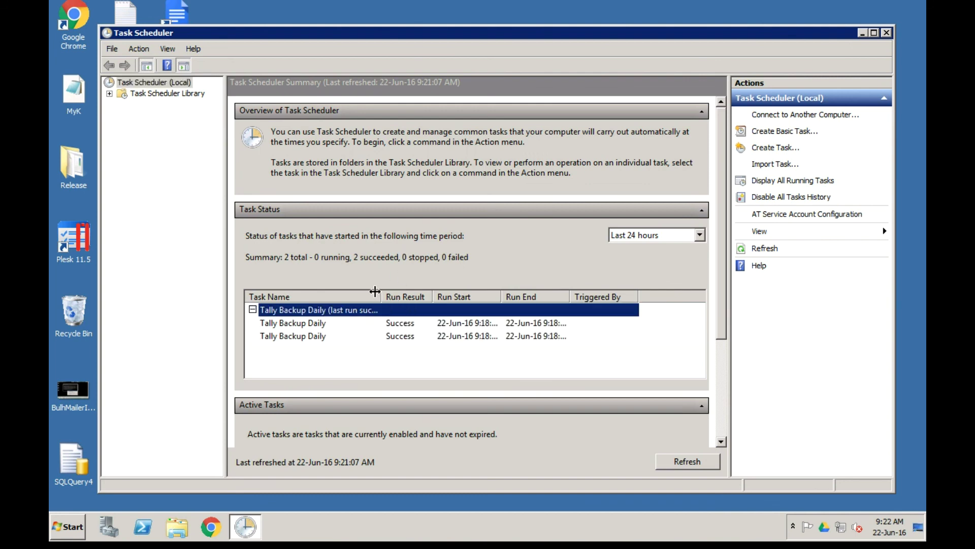
pyautogui.moveTo(380, 295); pyautogui.dragTo(470, 300)
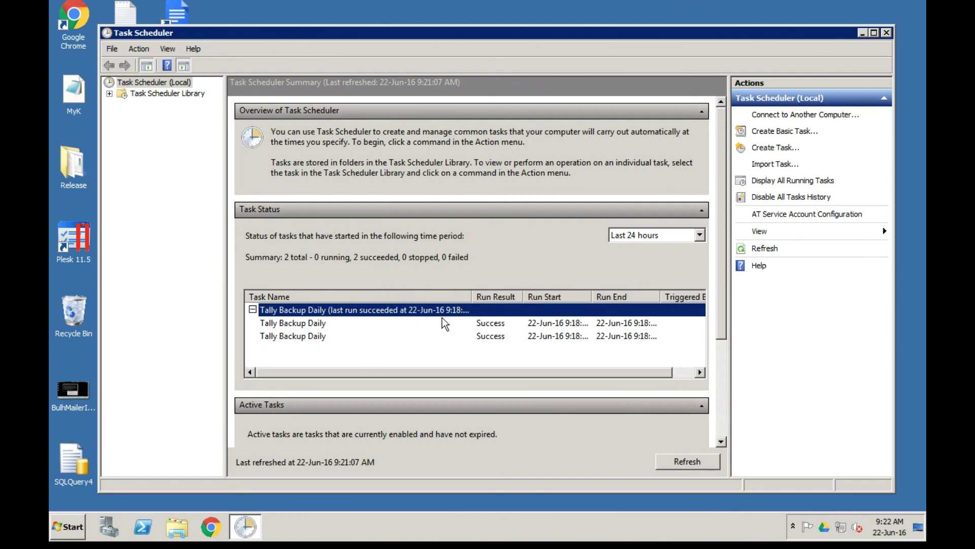
# Step: Inspect the Tally Weekly Backup and Tally Backup Daily entries in the Task Scheduler Library, widening the Name column
pyautogui.click(109, 94)
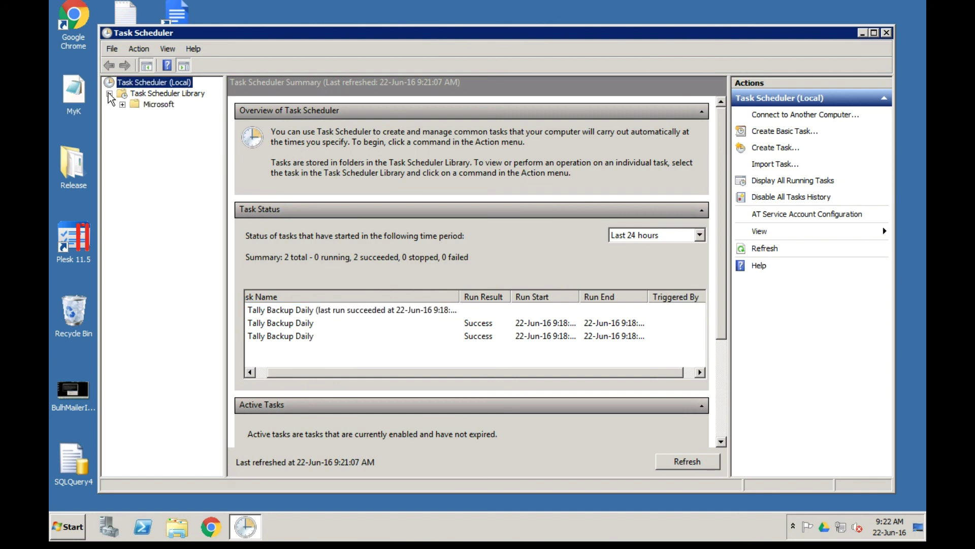
pyautogui.click(138, 93)
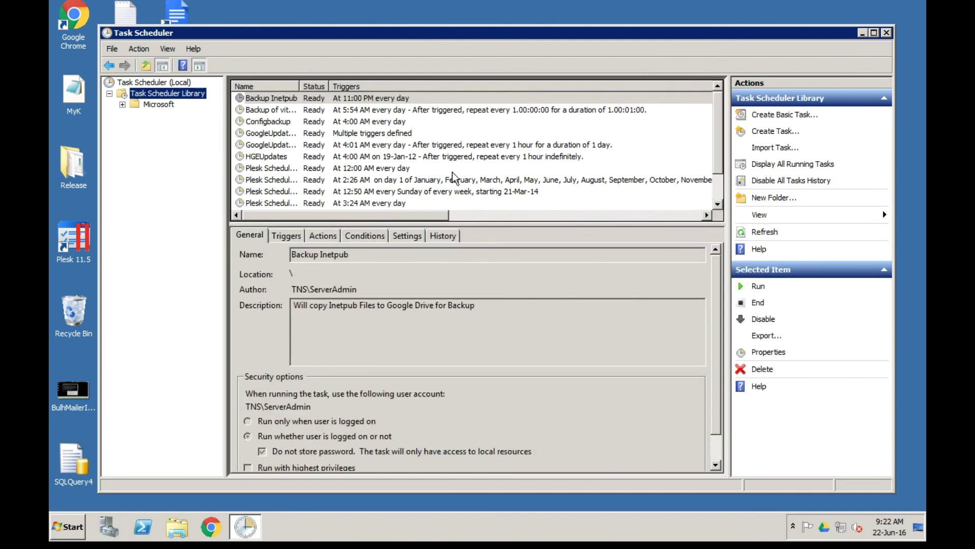
pyautogui.click(717, 204)
pyautogui.click(717, 203)
pyautogui.click(717, 203)
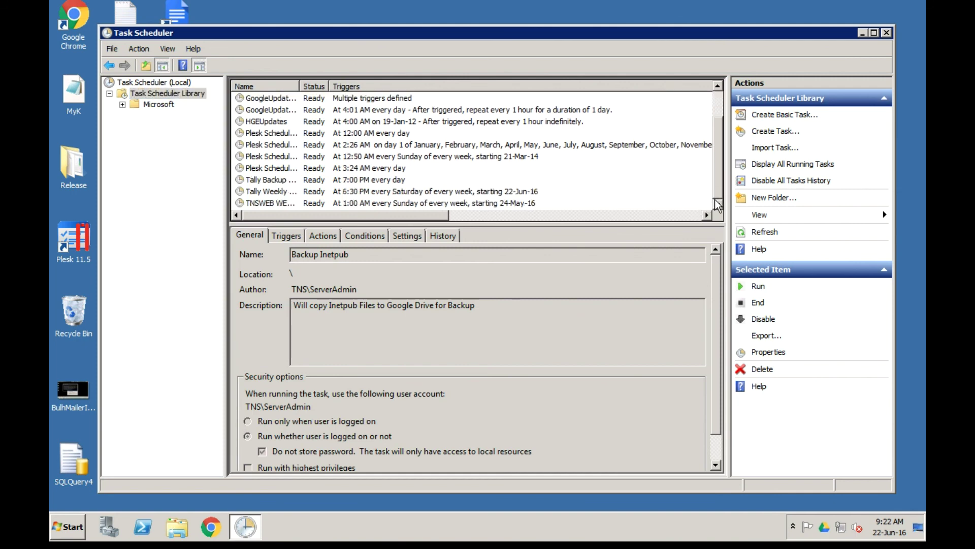
pyautogui.click(291, 191)
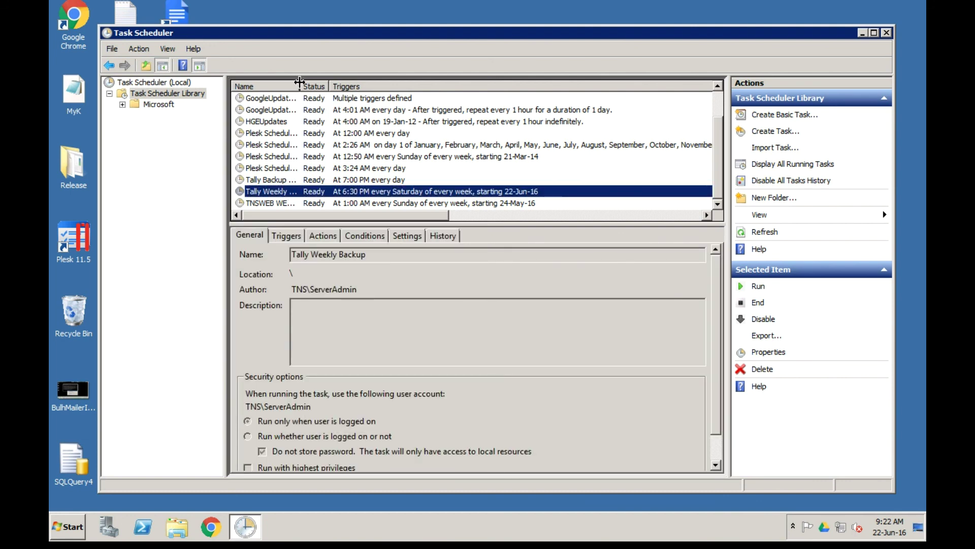
pyautogui.moveTo(300, 82); pyautogui.dragTo(351, 82)
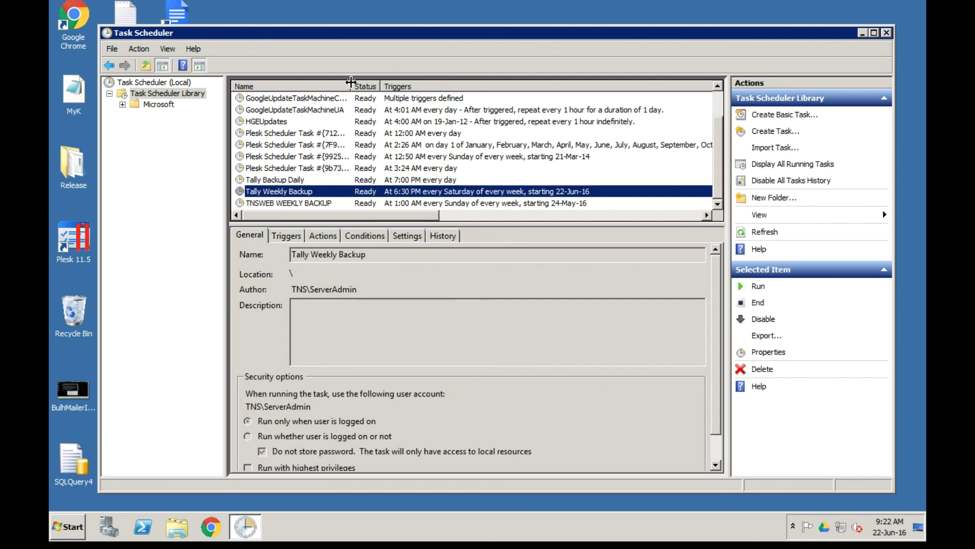
pyautogui.click(300, 188)
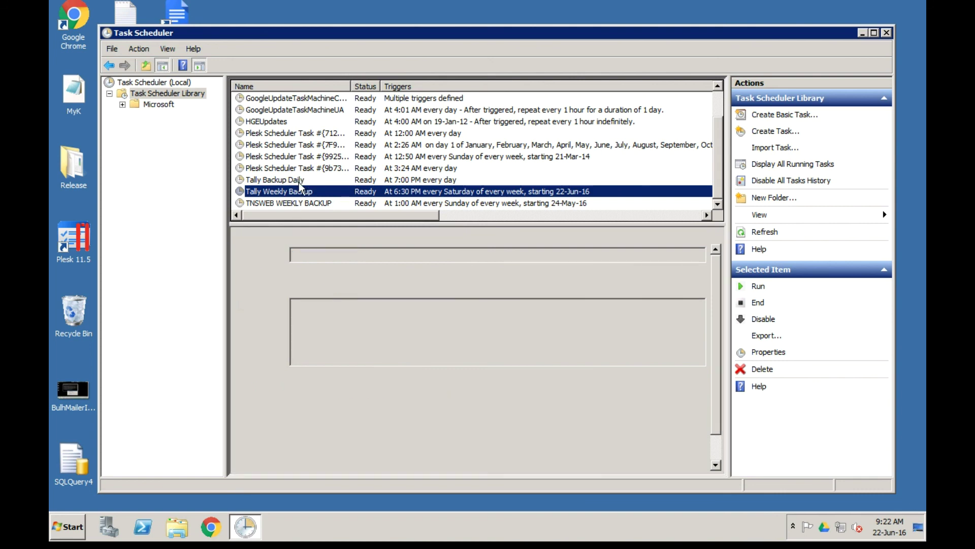
pyautogui.click(300, 183)
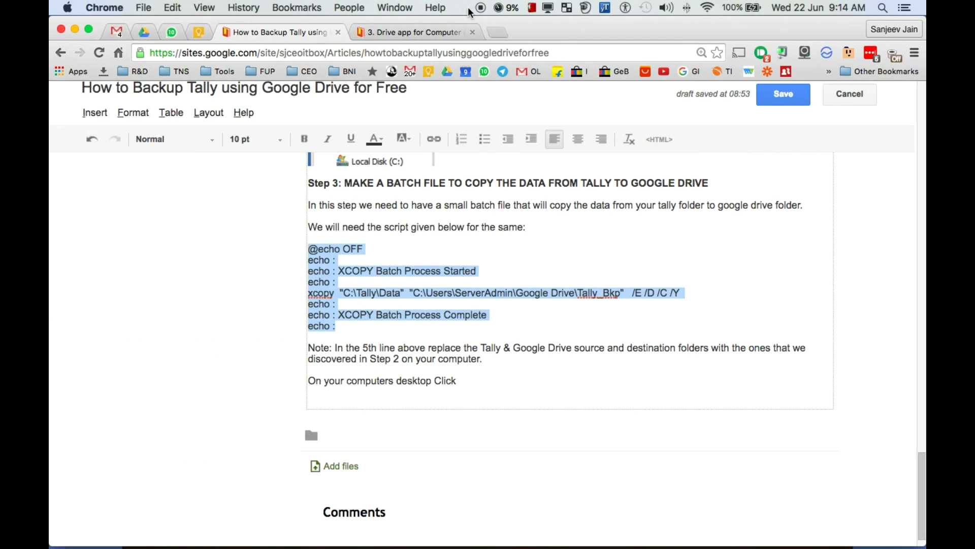
pyautogui.click(450, 31)
pyautogui.scroll(20, 477, 175)
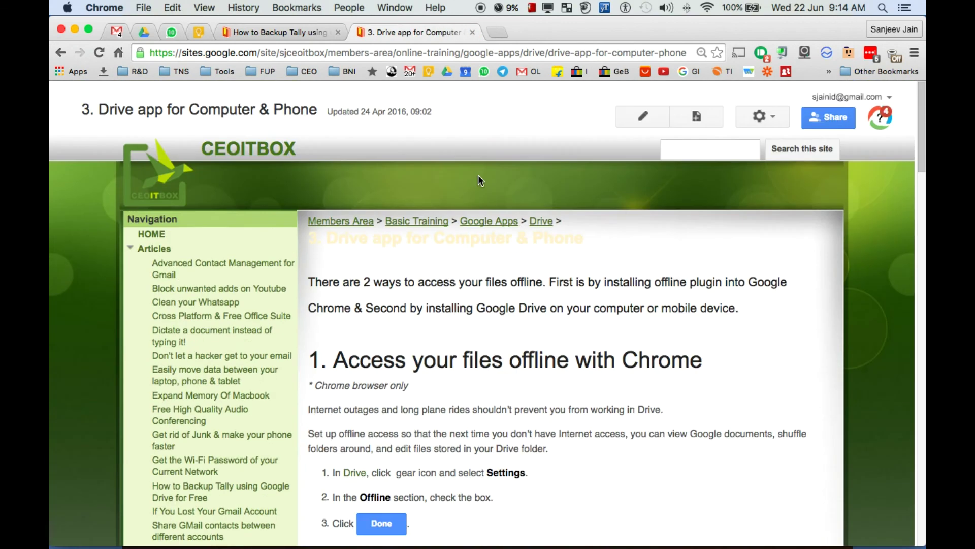
pyautogui.click(494, 32)
pyautogui.write('www.ceoitbox.com')
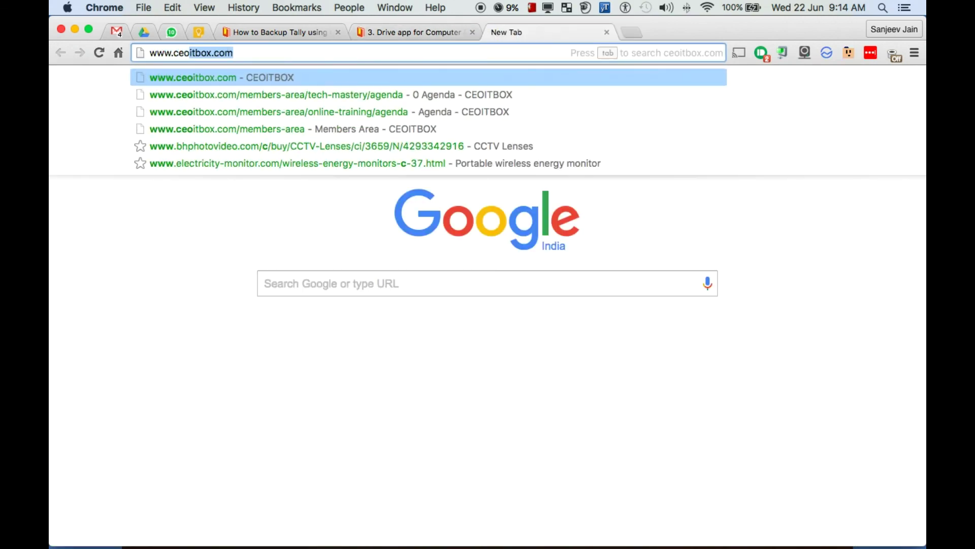
pyautogui.press('Return')
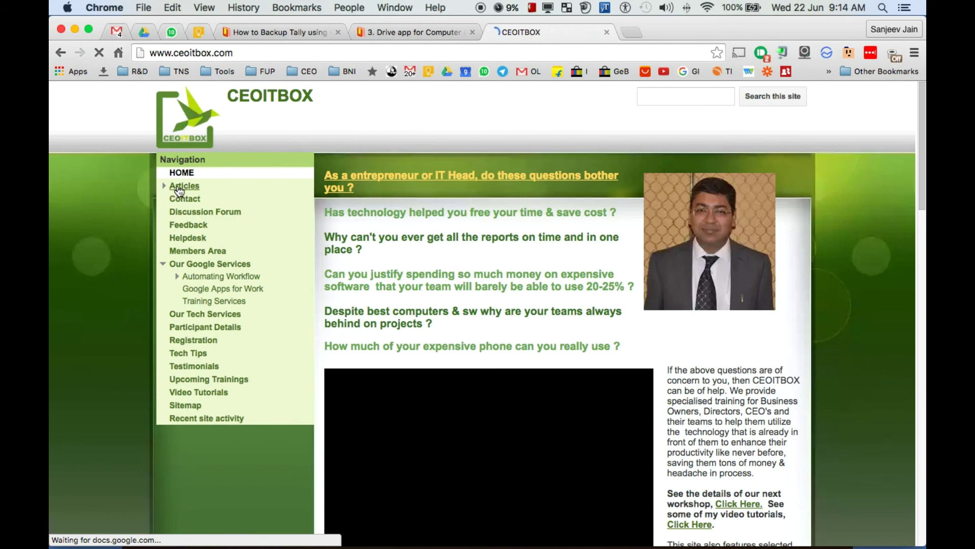
# Step: Open the site's Articles page and look through its posts, including the Tally backup article
pyautogui.click(165, 186)
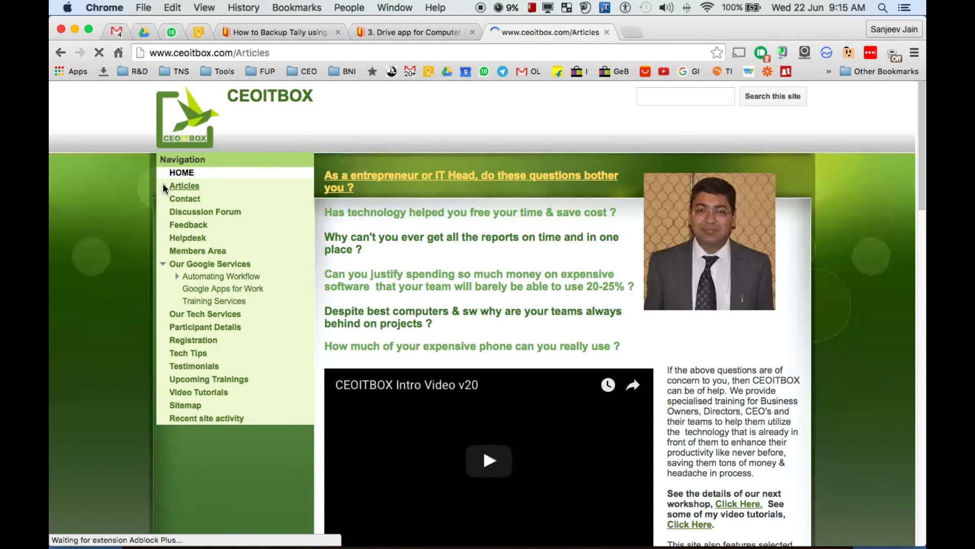
pyautogui.scroll(-10, 456, 301)
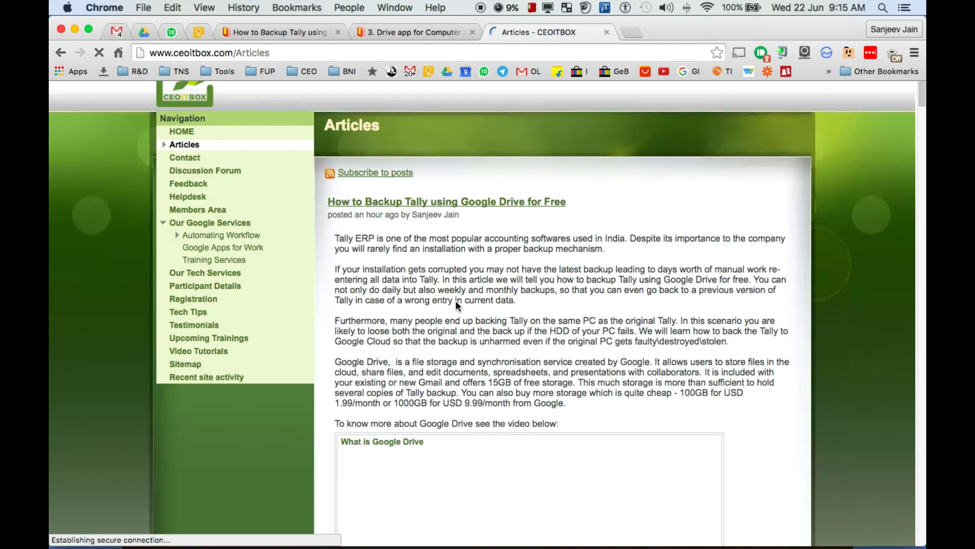
pyautogui.scroll(-20, 456, 302)
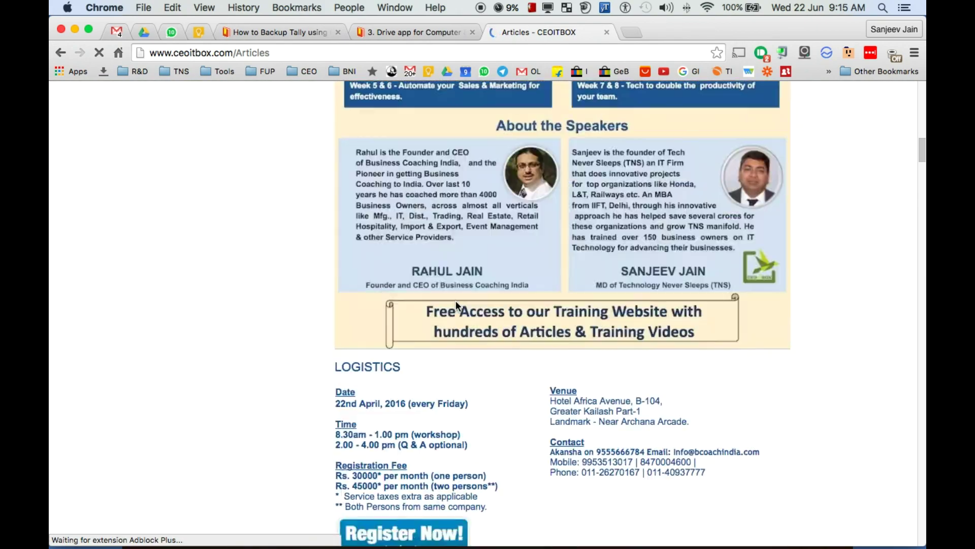
pyautogui.scroll(-20, 456, 305)
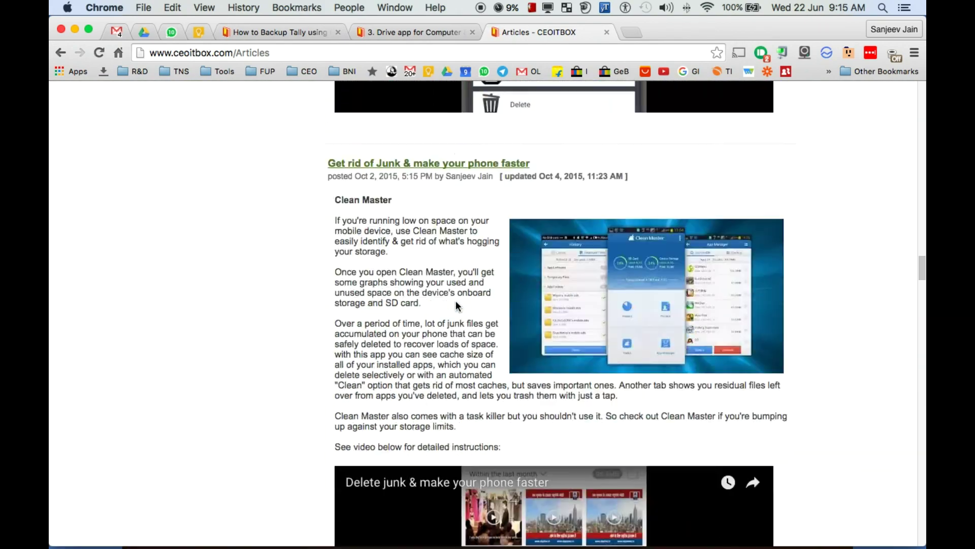
pyautogui.scroll(-20, 456, 300)
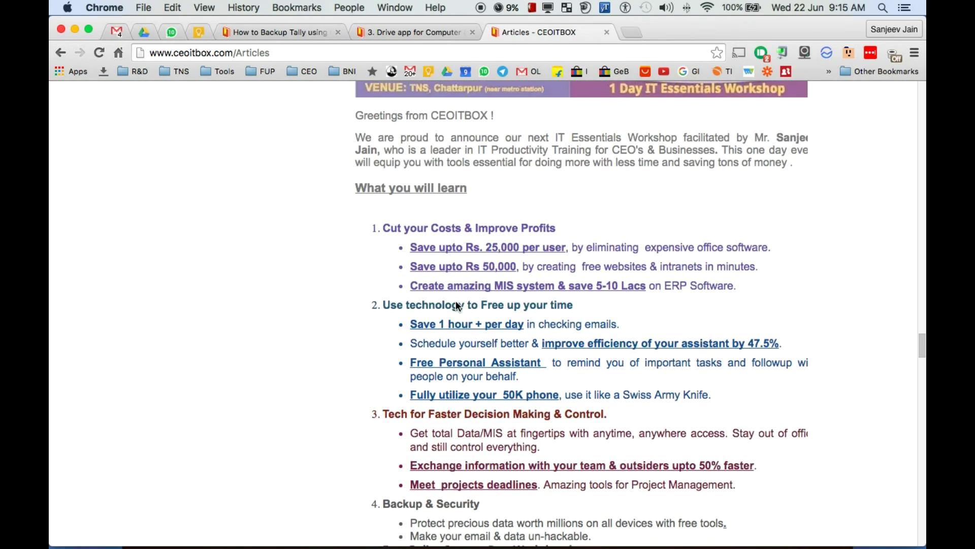
pyautogui.scroll(20, 456, 303)
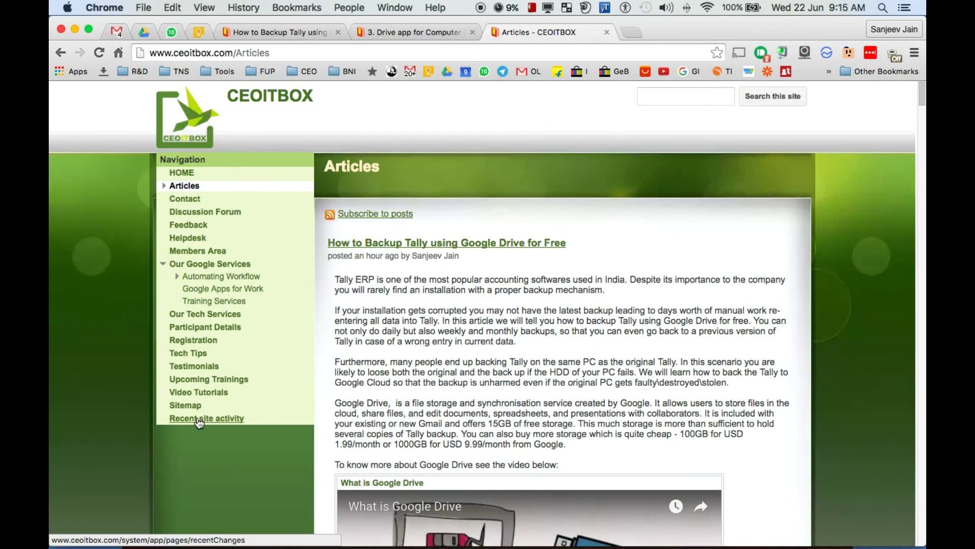
# Step: Open the Tech Tips page, show its slideshow in full screen, and browse forward through the tips
pyautogui.click(189, 354)
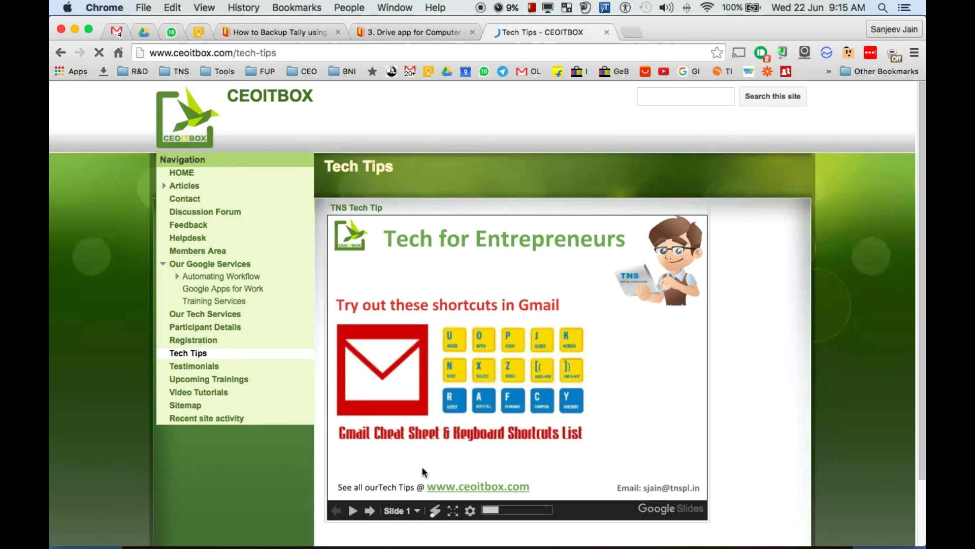
pyautogui.click(453, 510)
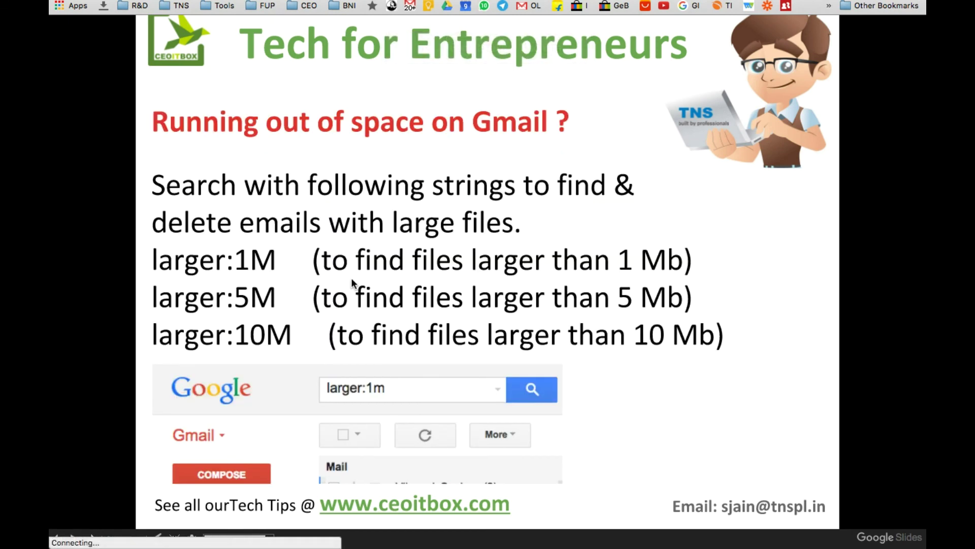
pyautogui.click(91, 539)
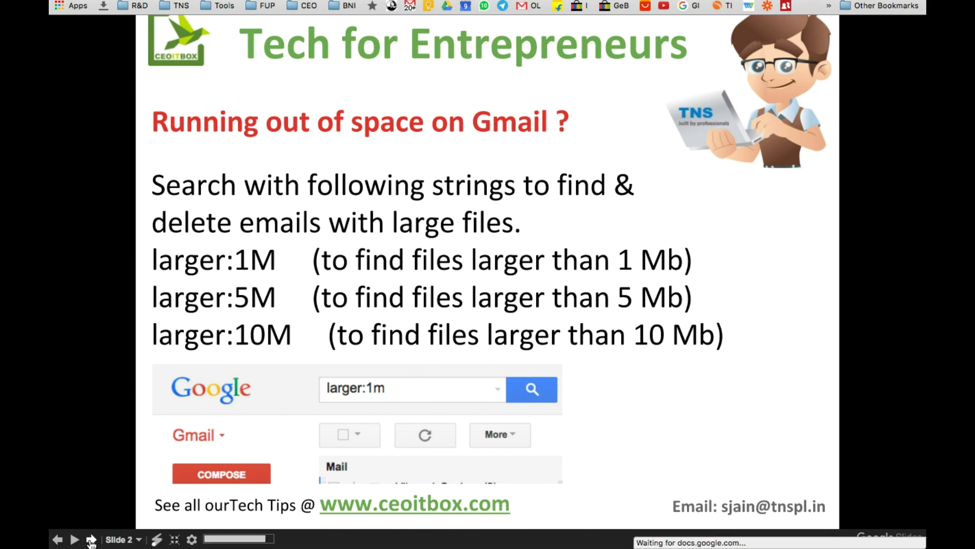
pyautogui.click(91, 540)
pyautogui.click(91, 539)
pyautogui.click(91, 540)
pyautogui.click(91, 540)
pyautogui.click(91, 539)
pyautogui.click(91, 539)
pyautogui.click(90, 540)
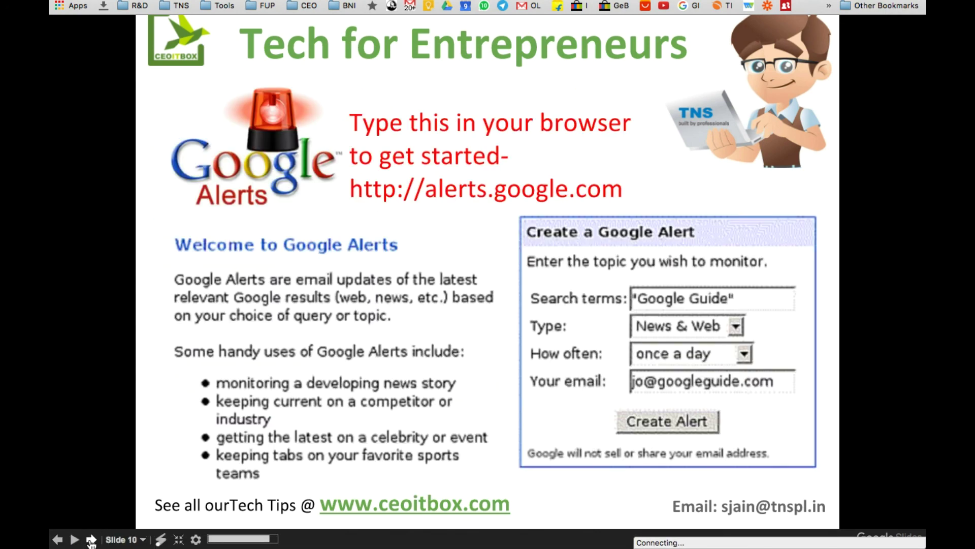
pyautogui.click(91, 539)
pyautogui.click(91, 539)
pyautogui.click(91, 539)
pyautogui.click(91, 540)
pyautogui.click(90, 539)
pyautogui.click(91, 540)
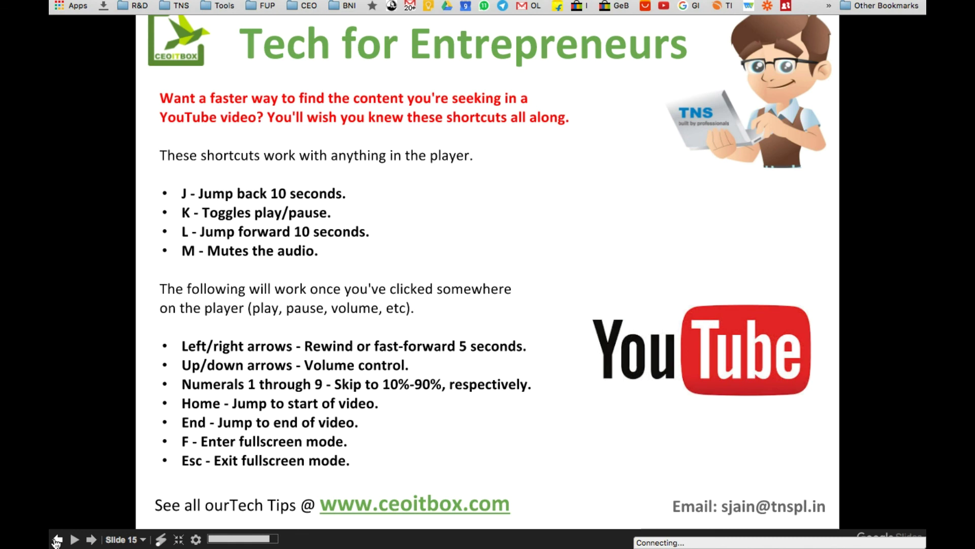
# Step: Browse the Tech Tips slideshow back to slide 6 and leave full screen
pyautogui.click(57, 539)
pyautogui.click(57, 538)
pyautogui.click(57, 539)
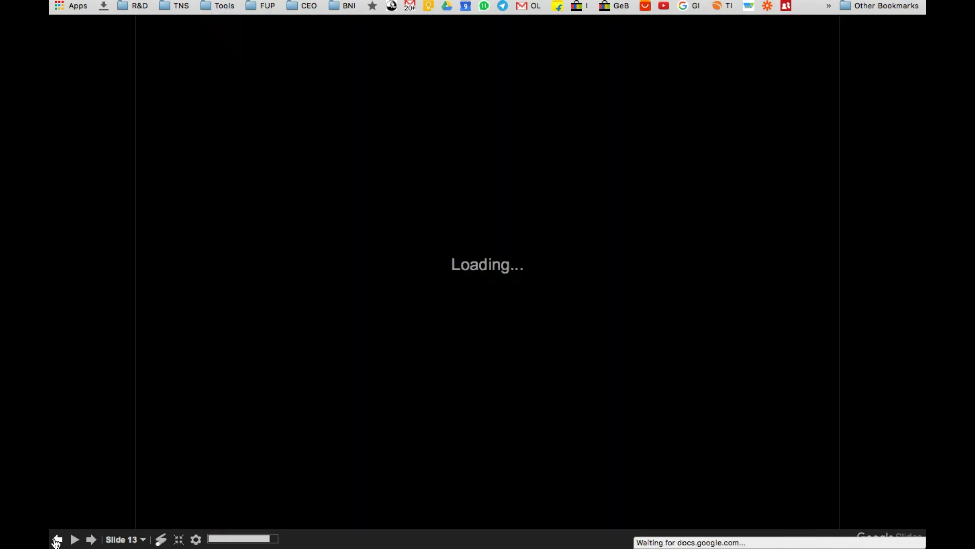
pyautogui.click(58, 539)
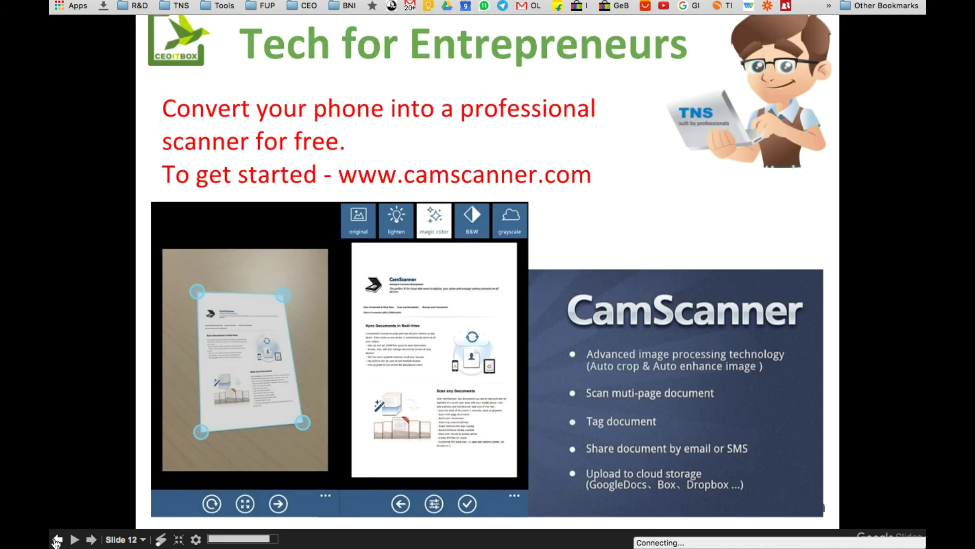
pyautogui.click(58, 539)
pyautogui.click(58, 539)
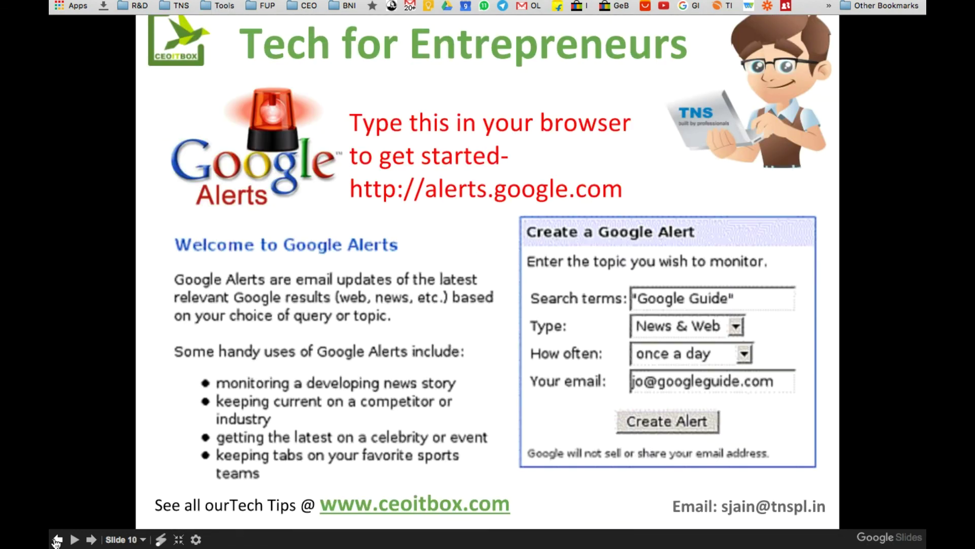
pyautogui.click(57, 539)
pyautogui.click(58, 539)
pyautogui.click(57, 539)
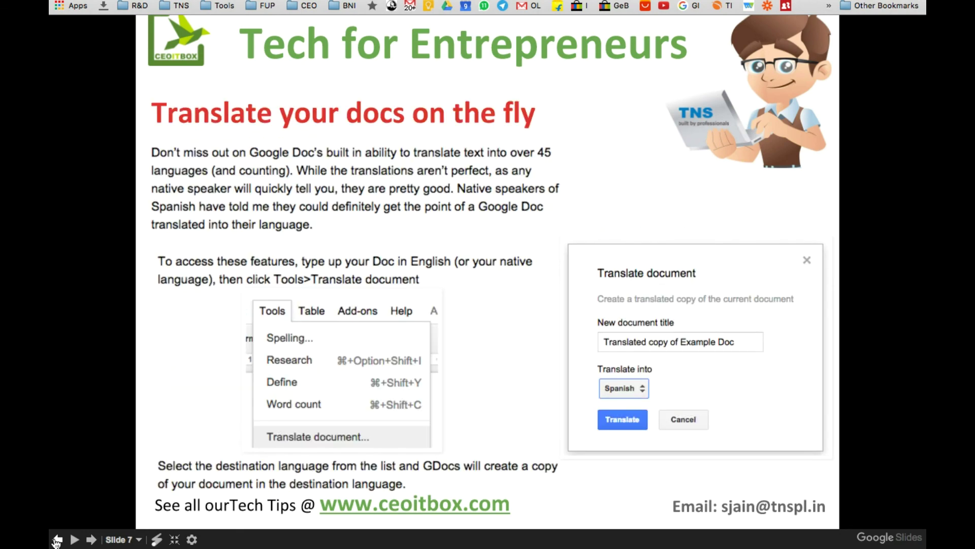
pyautogui.click(58, 539)
pyautogui.press('Escape')
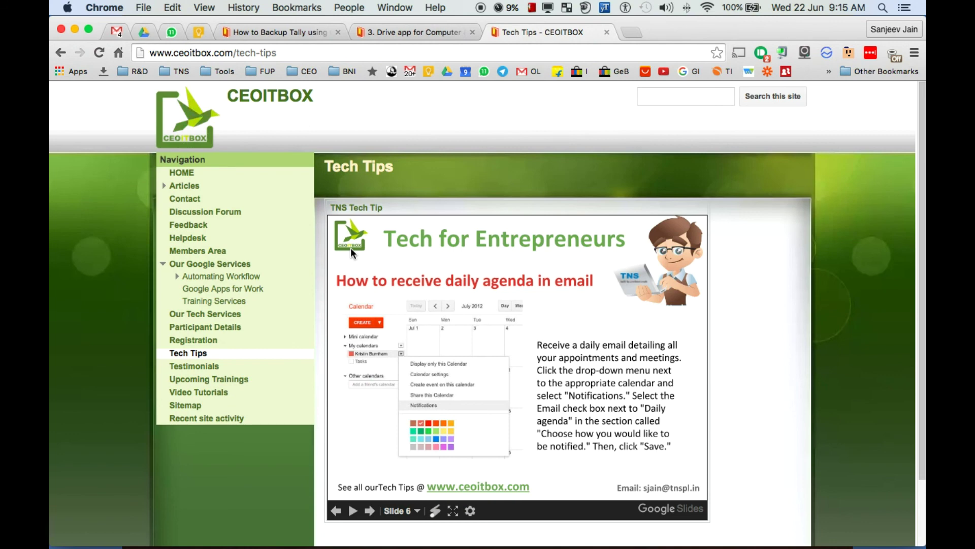
# Step: Open the Upcoming Trainings page and look through the program's benefits, schedule, speakers and logistics
pyautogui.click(218, 381)
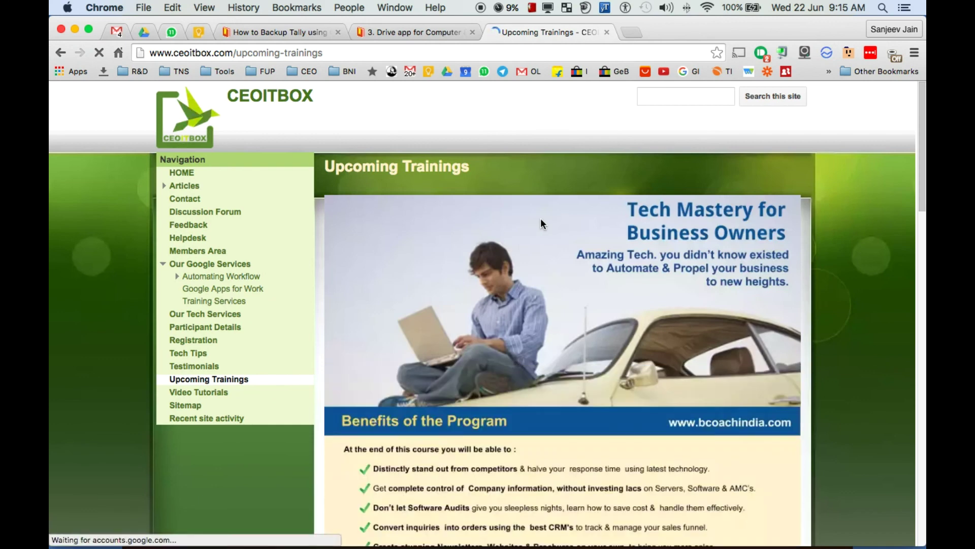
pyautogui.scroll(-5, 541, 222)
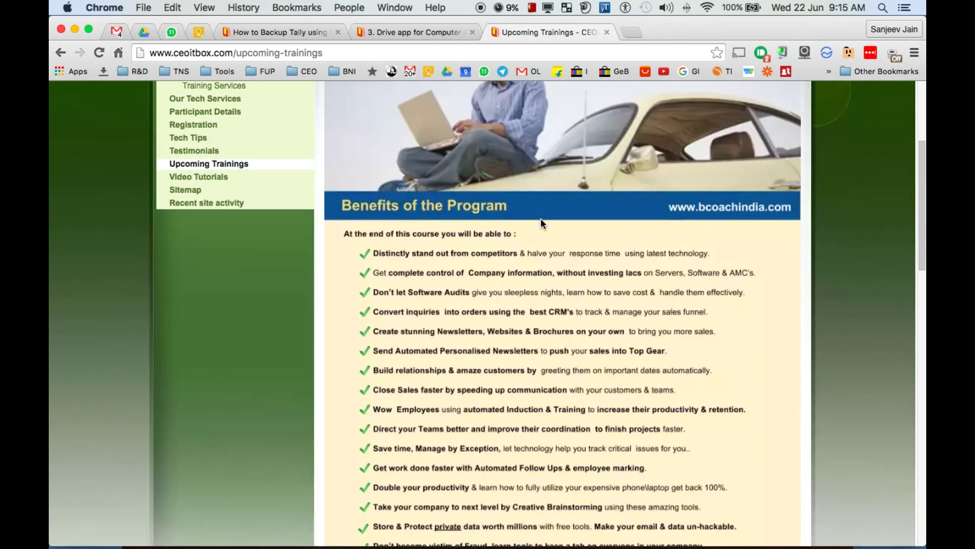
pyautogui.scroll(-6, 540, 218)
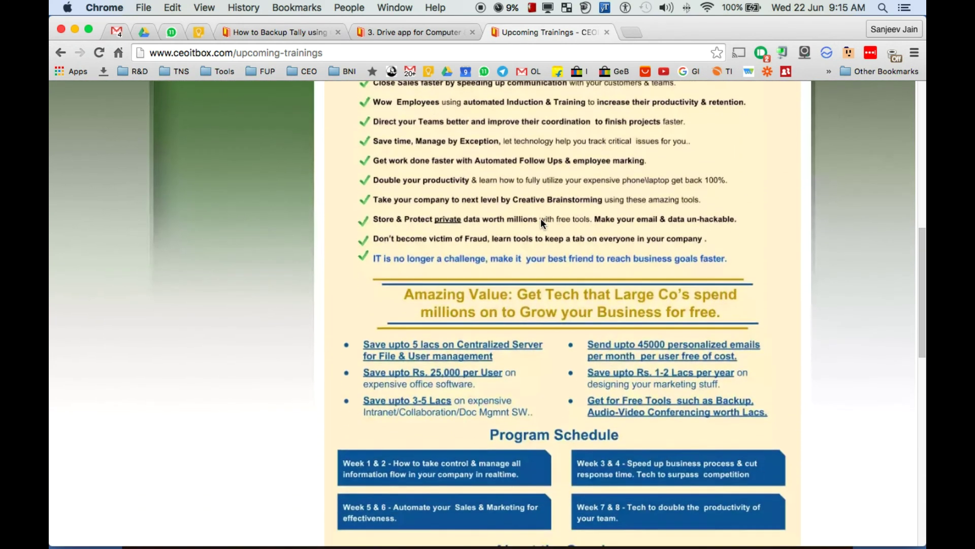
pyautogui.scroll(-3, 541, 222)
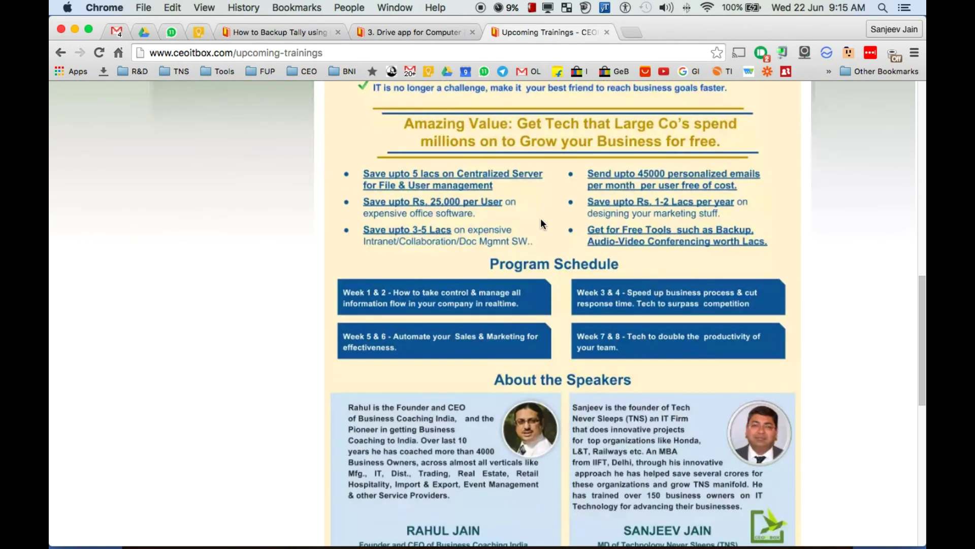
pyautogui.scroll(-4, 542, 222)
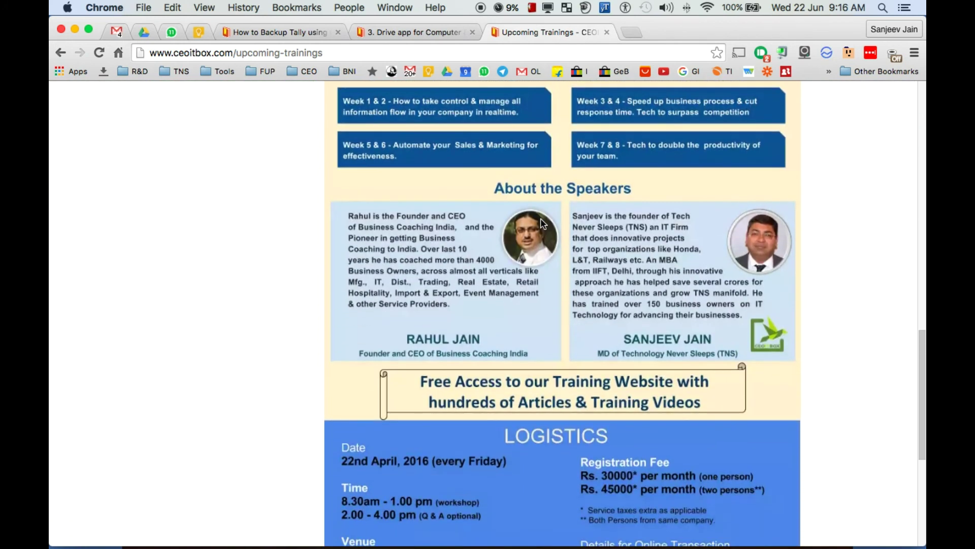
pyautogui.scroll(-2, 540, 218)
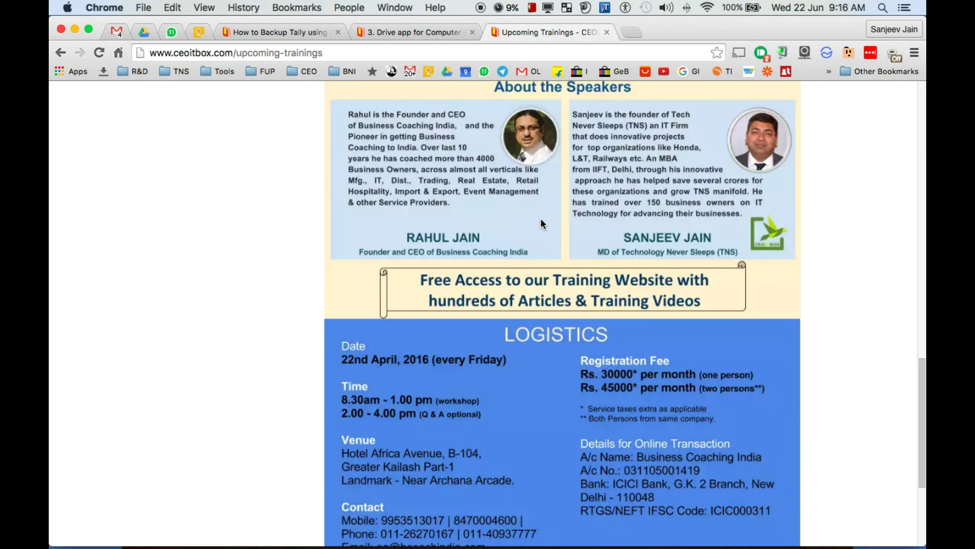
pyautogui.scroll(-4, 541, 222)
pyautogui.scroll(9, 541, 223)
pyautogui.scroll(13, 541, 223)
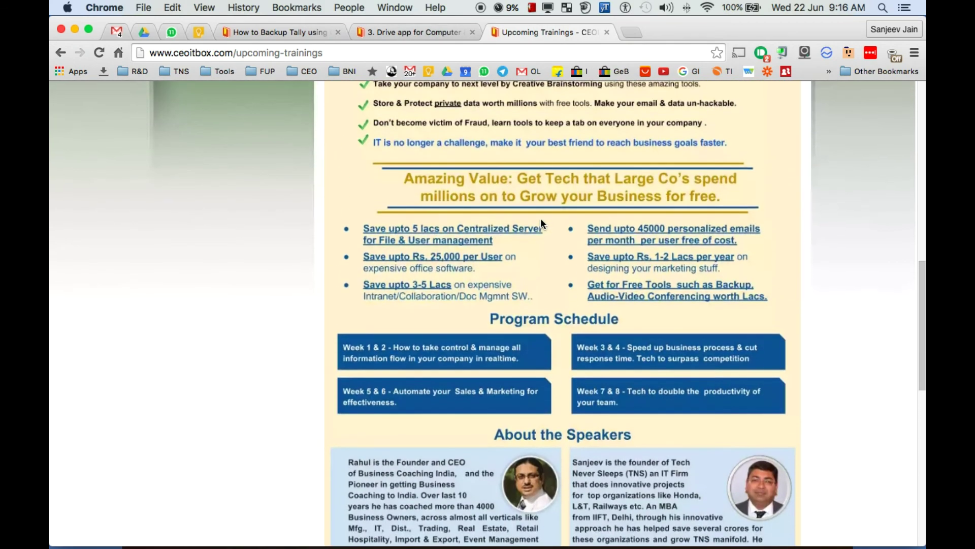
pyautogui.scroll(2, 540, 222)
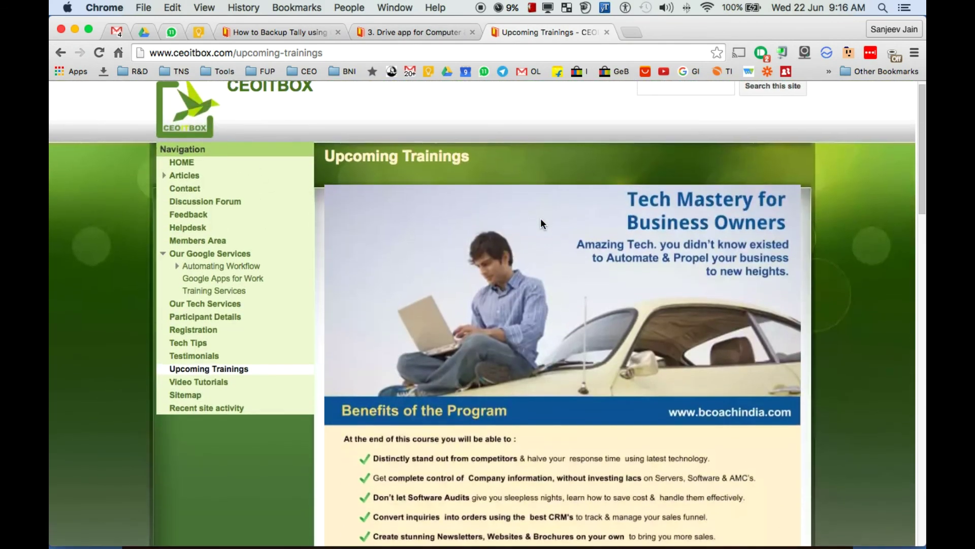